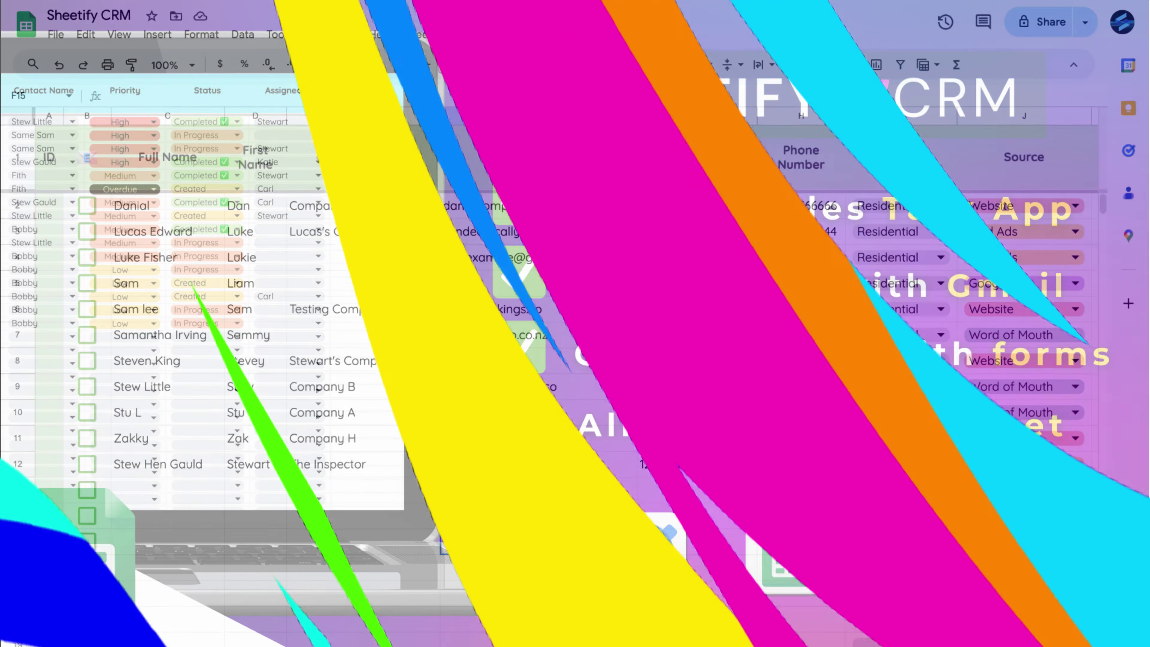
Search the Workspace Marketplace for 'Google Contacts' and open the Import Contacts add-on.
left_click(556, 553)
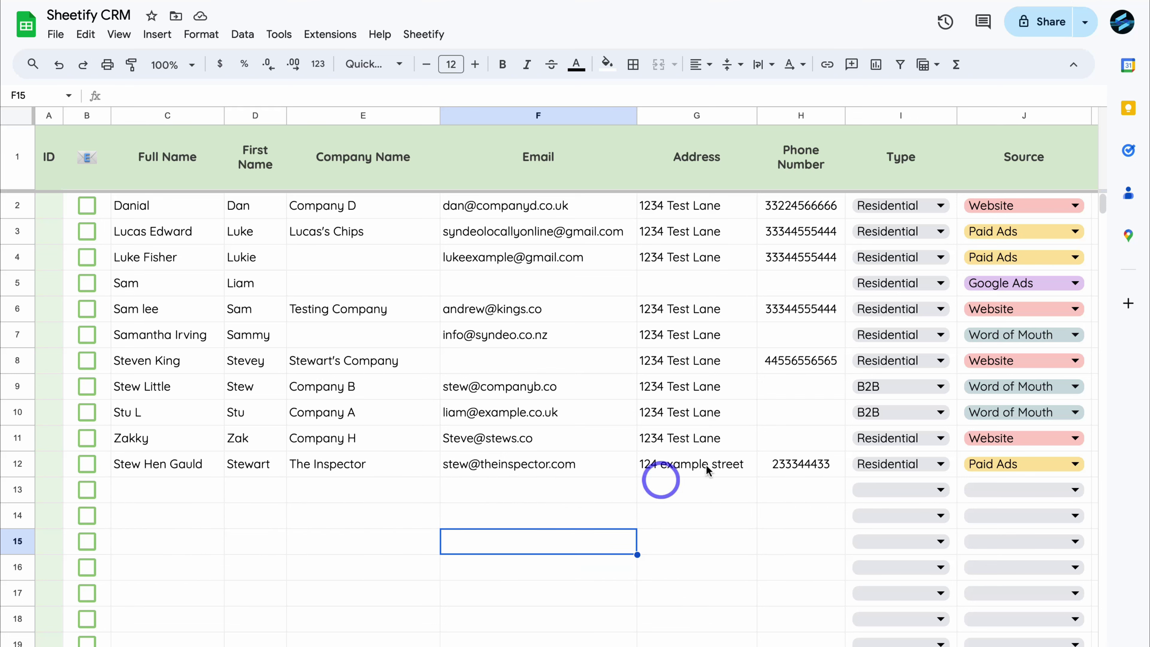
left_click(1128, 304)
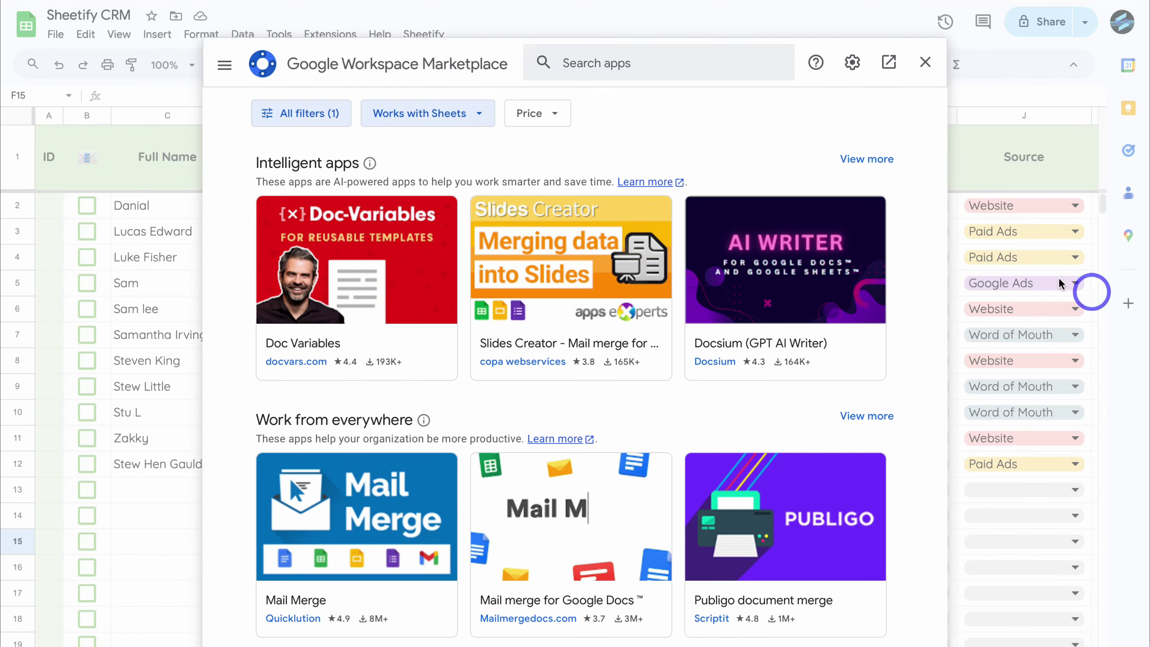
left_click(624, 68)
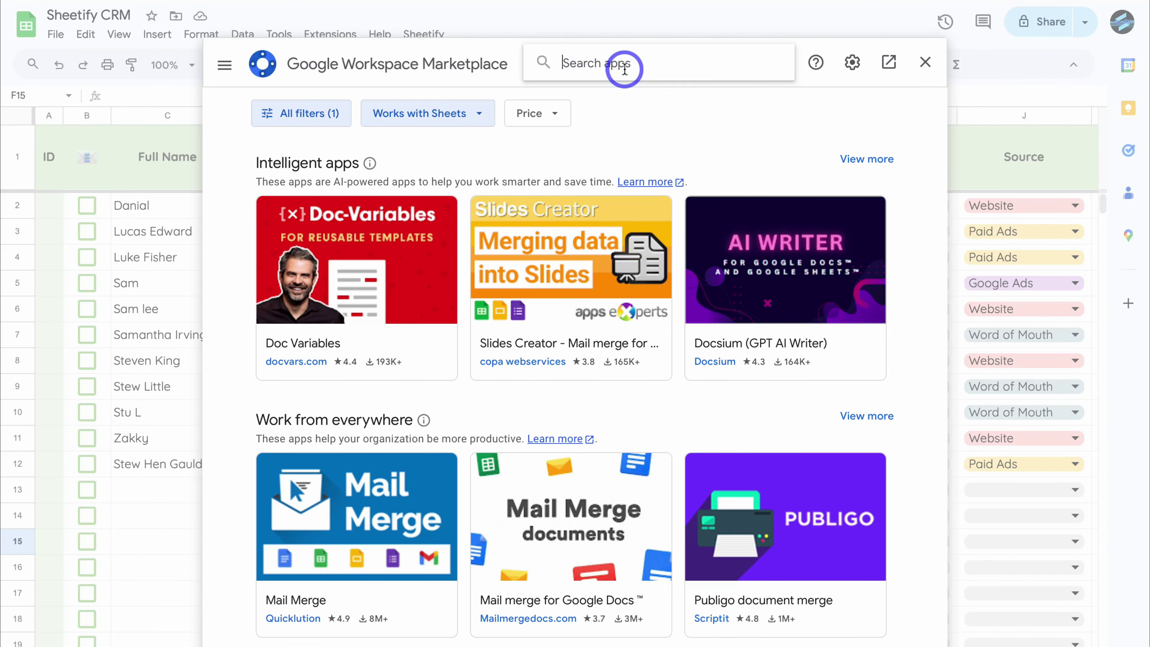
type("Google Contacts")
key("Return")
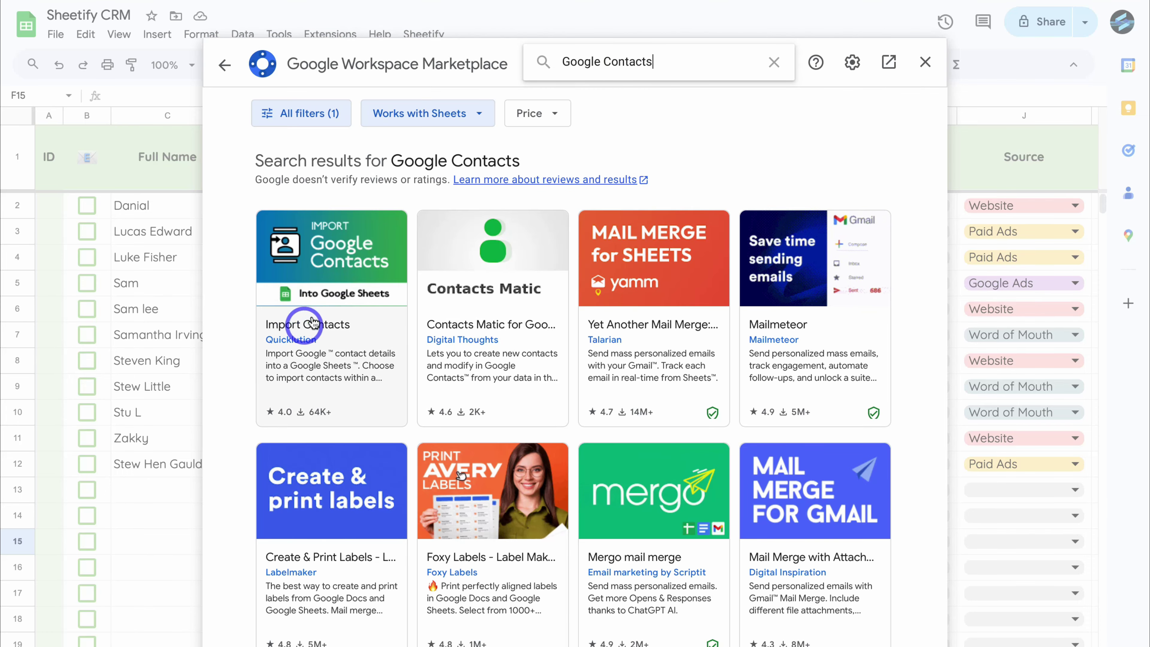
left_click(356, 290)
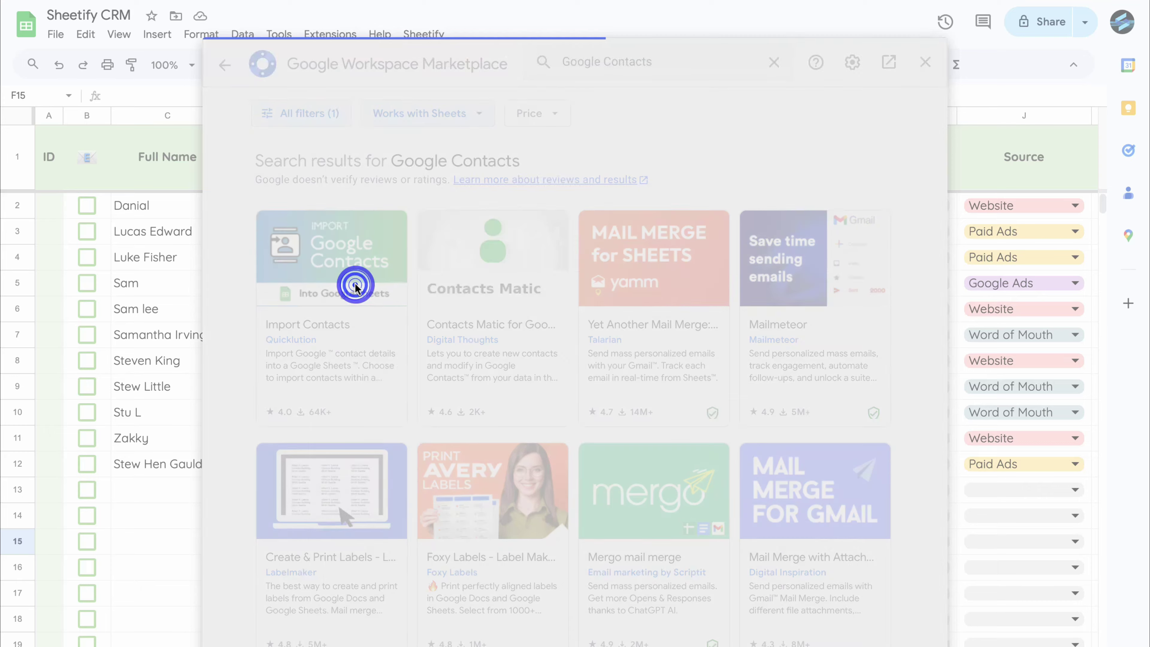
Install Import Contacts, dismiss the confirmation, and close the Marketplace.
left_click(780, 174)
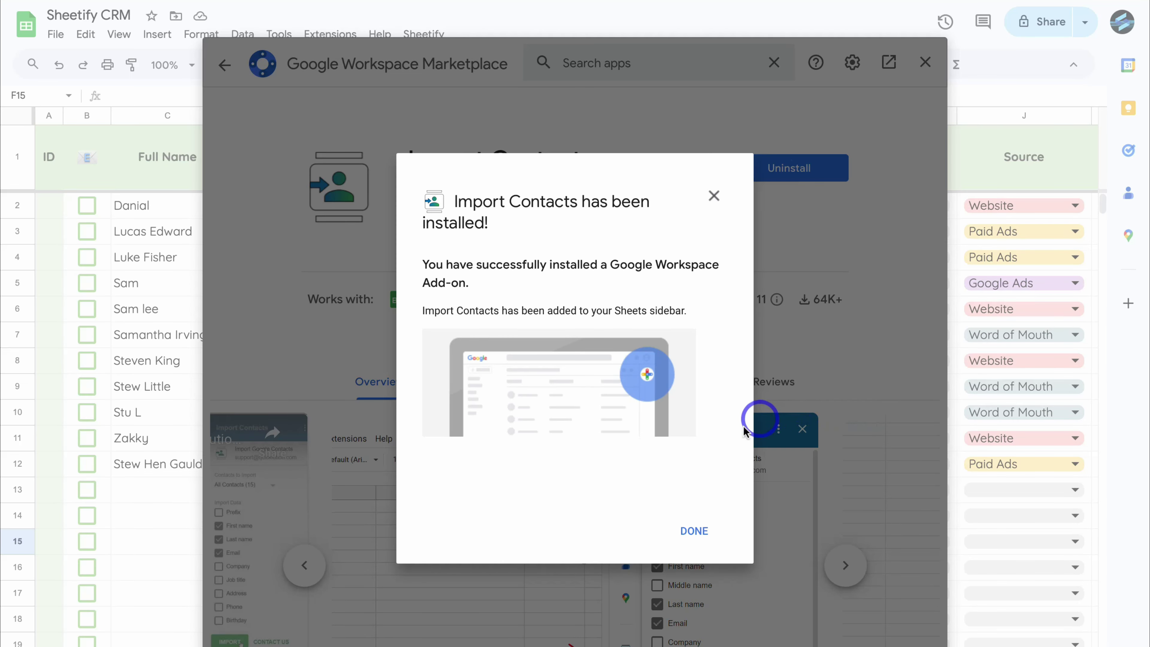
left_click(697, 533)
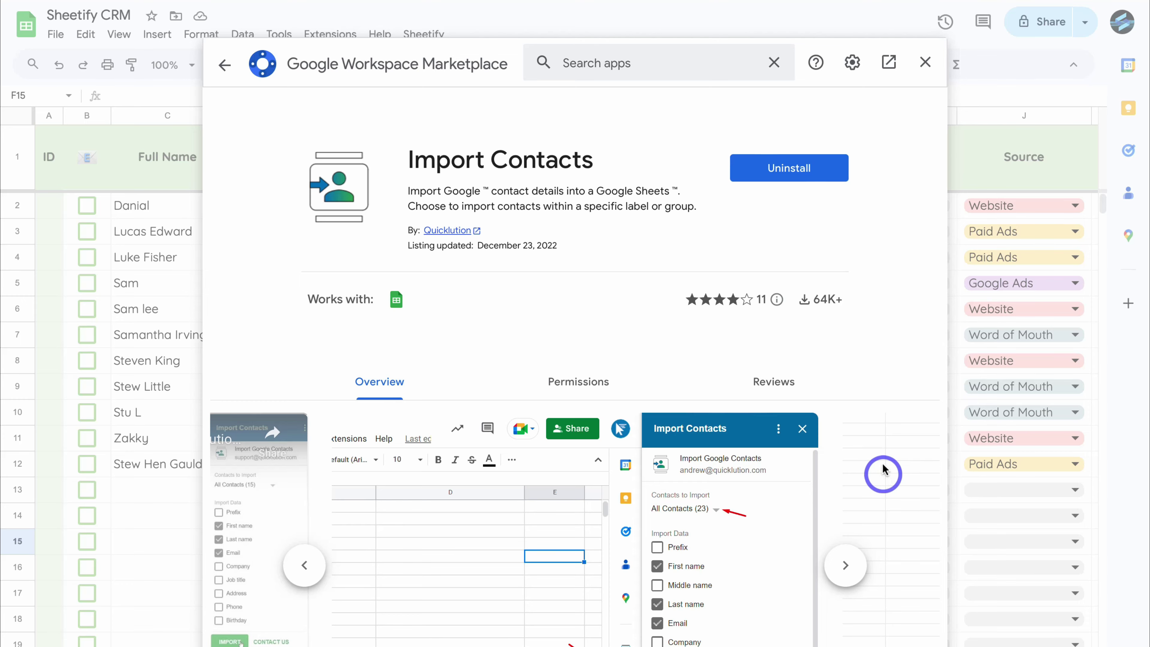
left_click(926, 63)
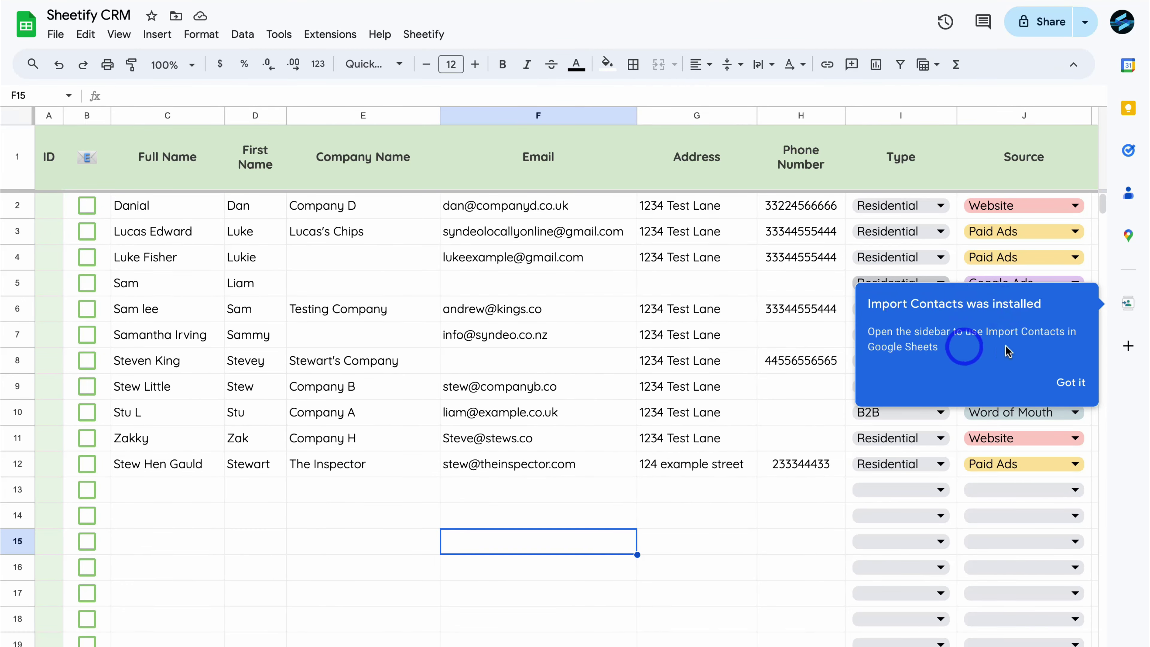
Import the Leads group contacts, including Company, into a new Google Contacts sheet.
left_click(1127, 305)
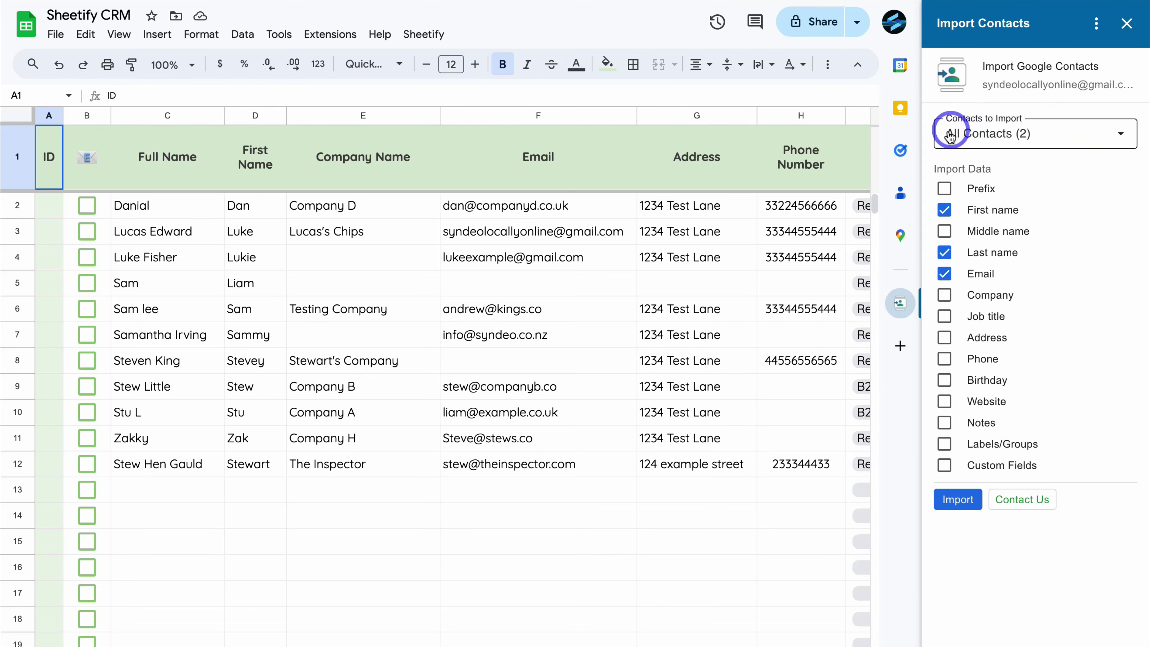
left_click(1119, 133)
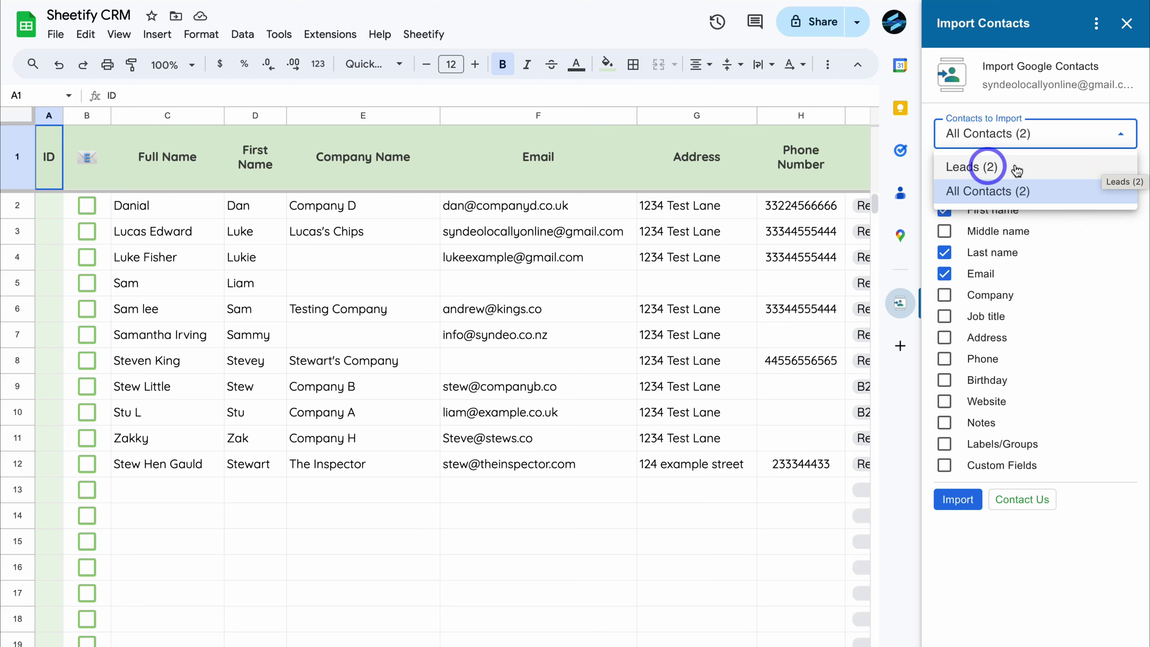
left_click(1032, 167)
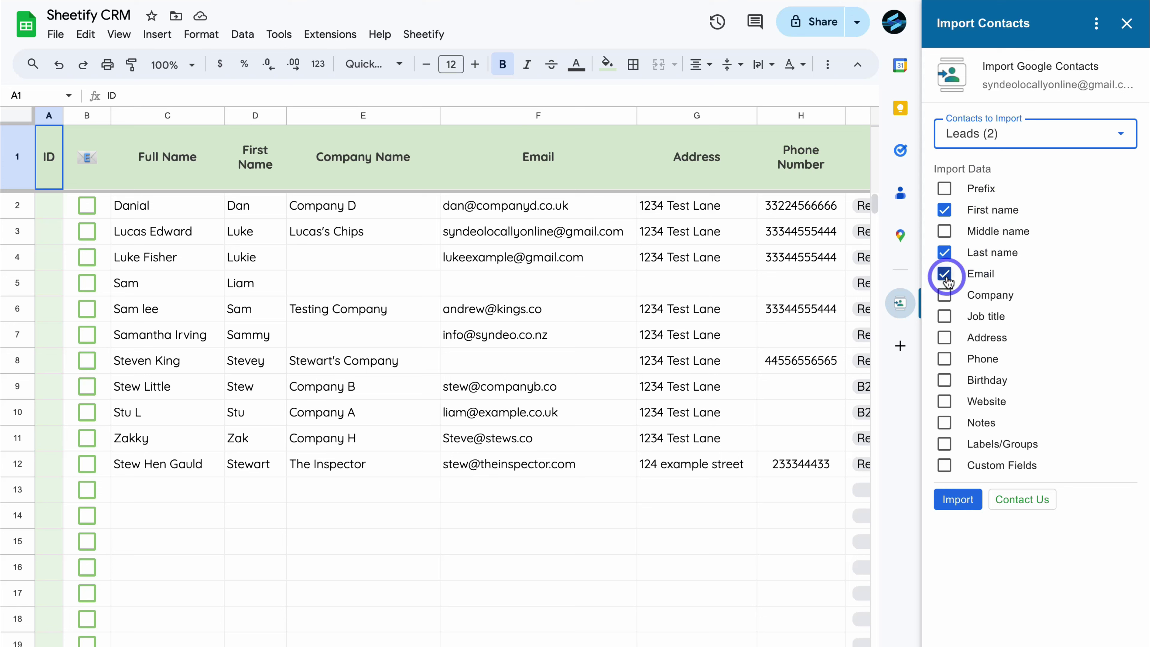
left_click(945, 295)
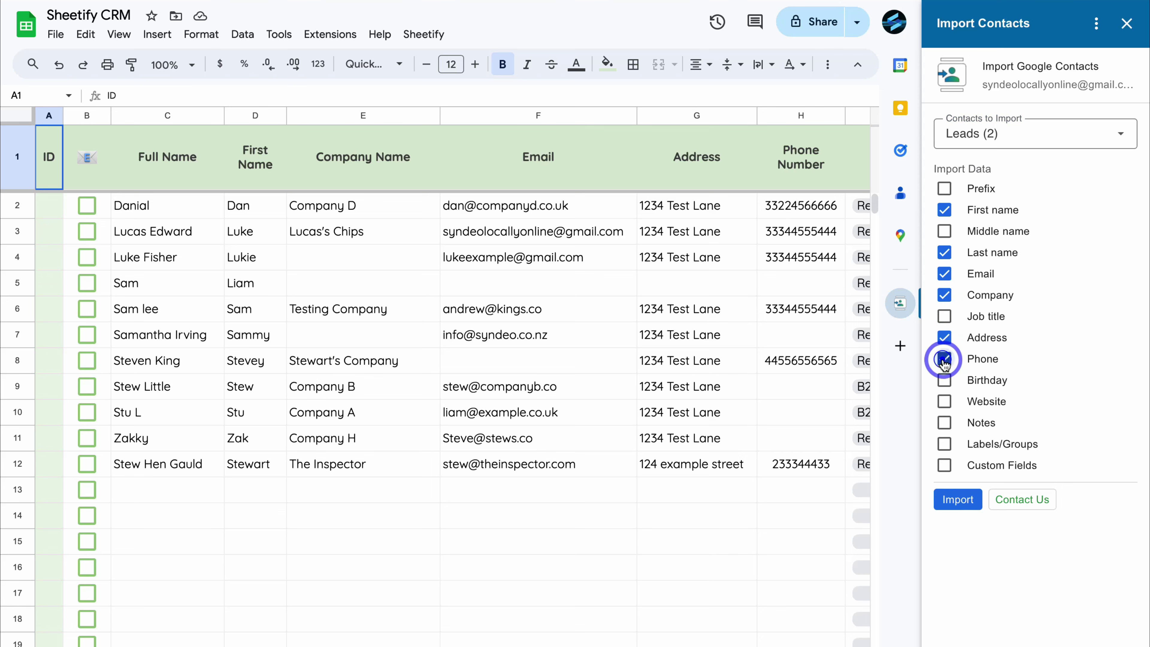
left_click(957, 499)
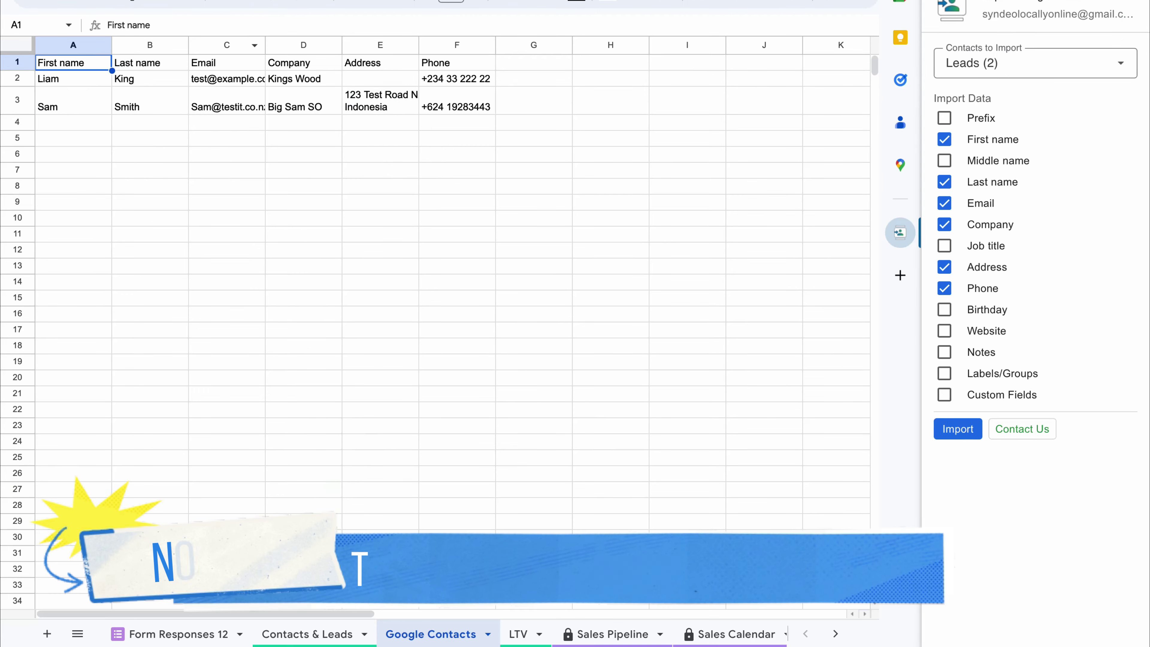
Move the Company column before Email and widen the Email and Address columns.
left_click(294, 633)
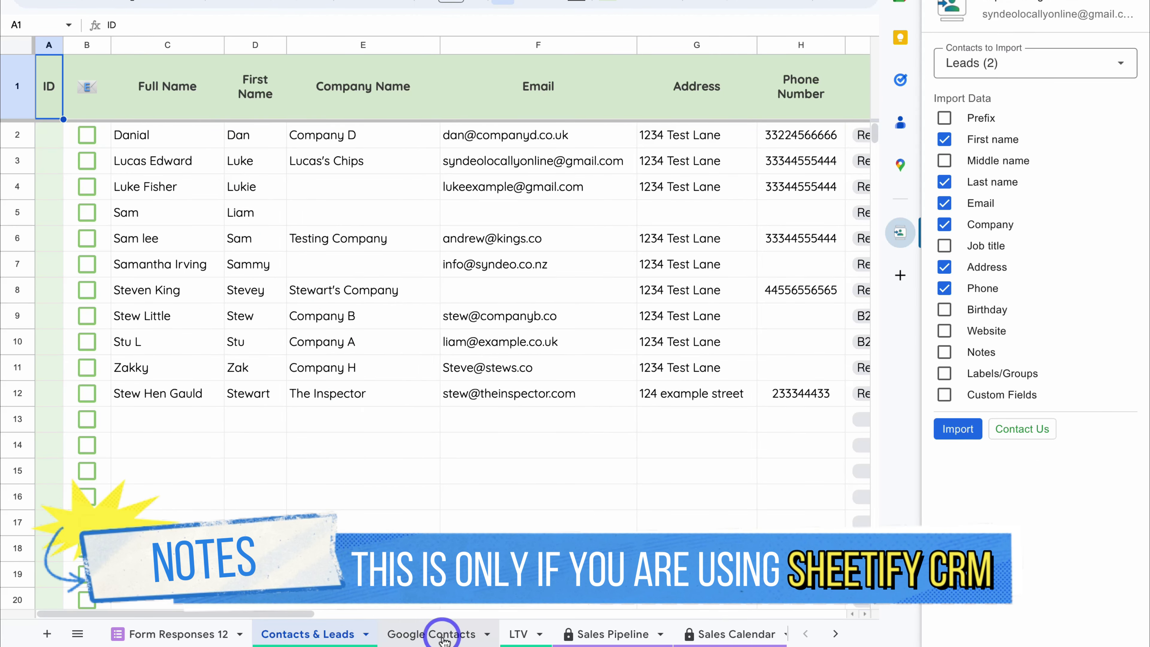
left_click(428, 634)
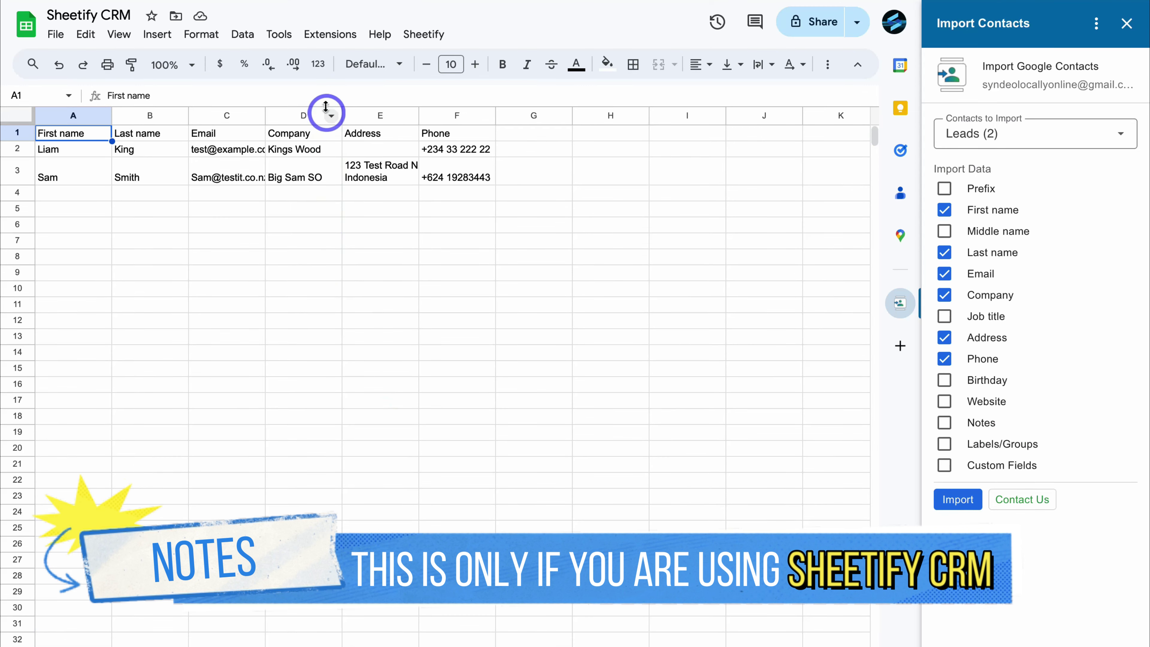
left_click(312, 42)
left_click_drag(313, 42, 253, 46)
left_click_drag(253, 117, 234, 113)
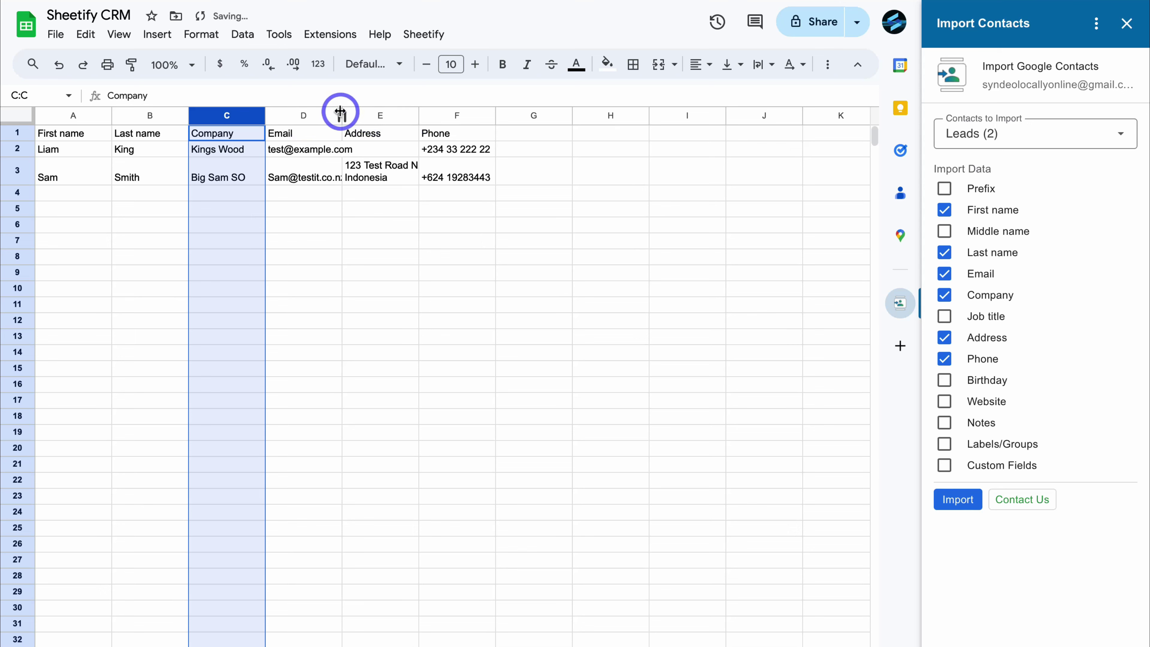
left_click_drag(340, 112, 386, 113)
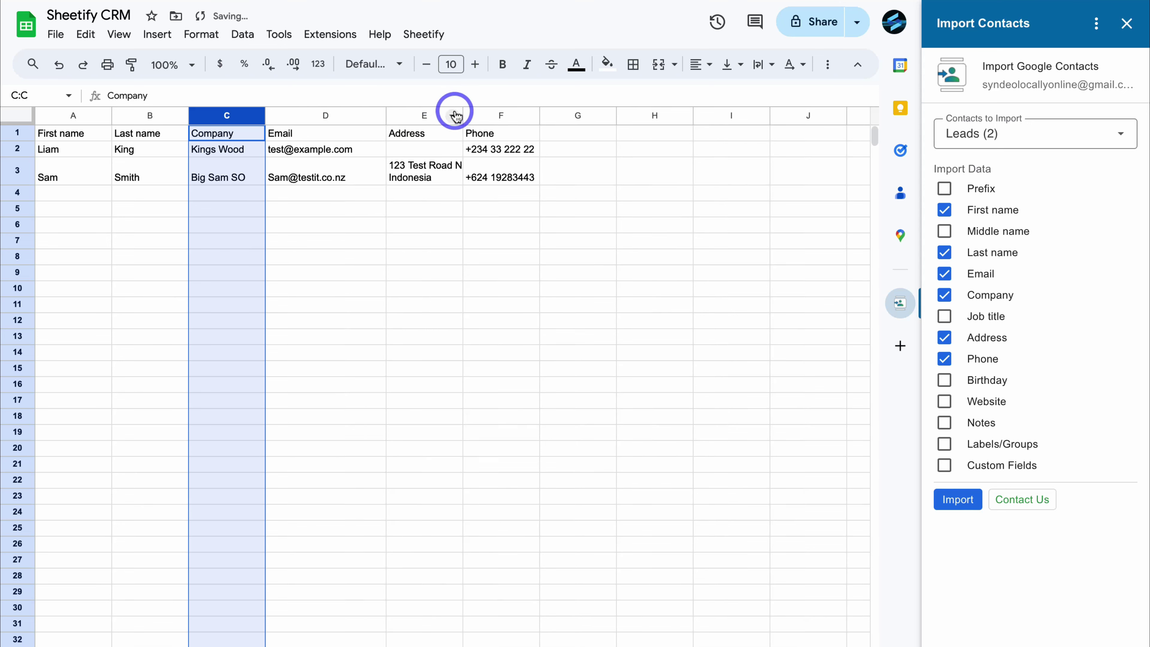
left_click_drag(461, 112, 503, 113)
left_click(609, 247)
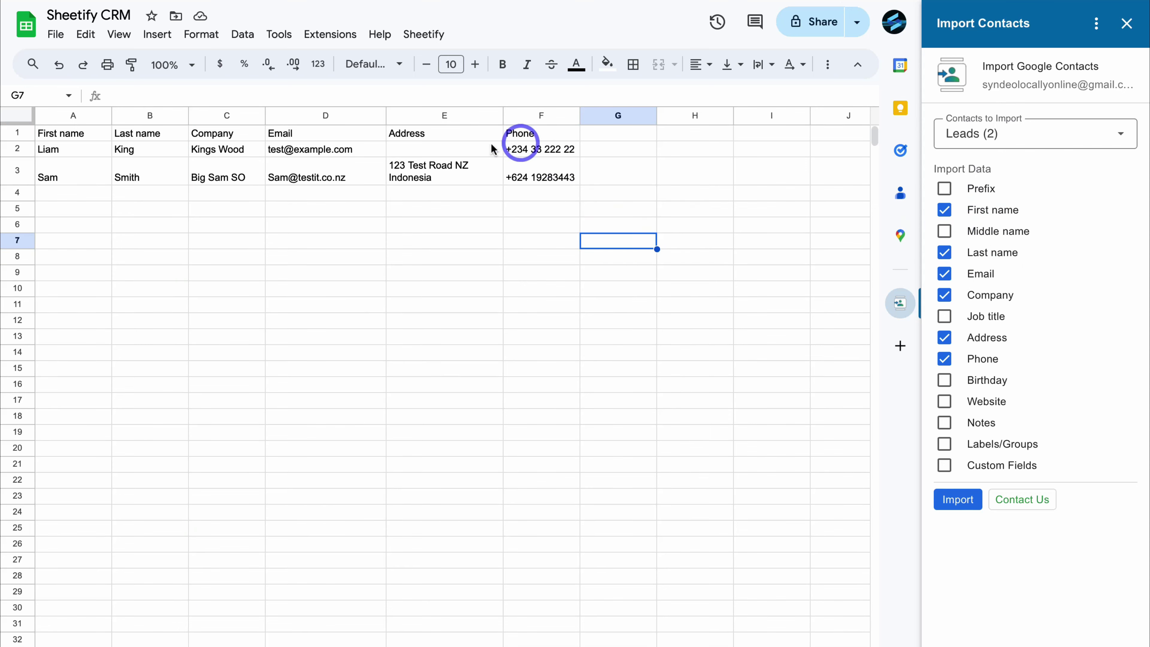
Copy the two imported contact rows A2:F3 and go to Contacts & Leads.
left_click(65, 151)
left_click_drag(65, 152, 553, 170)
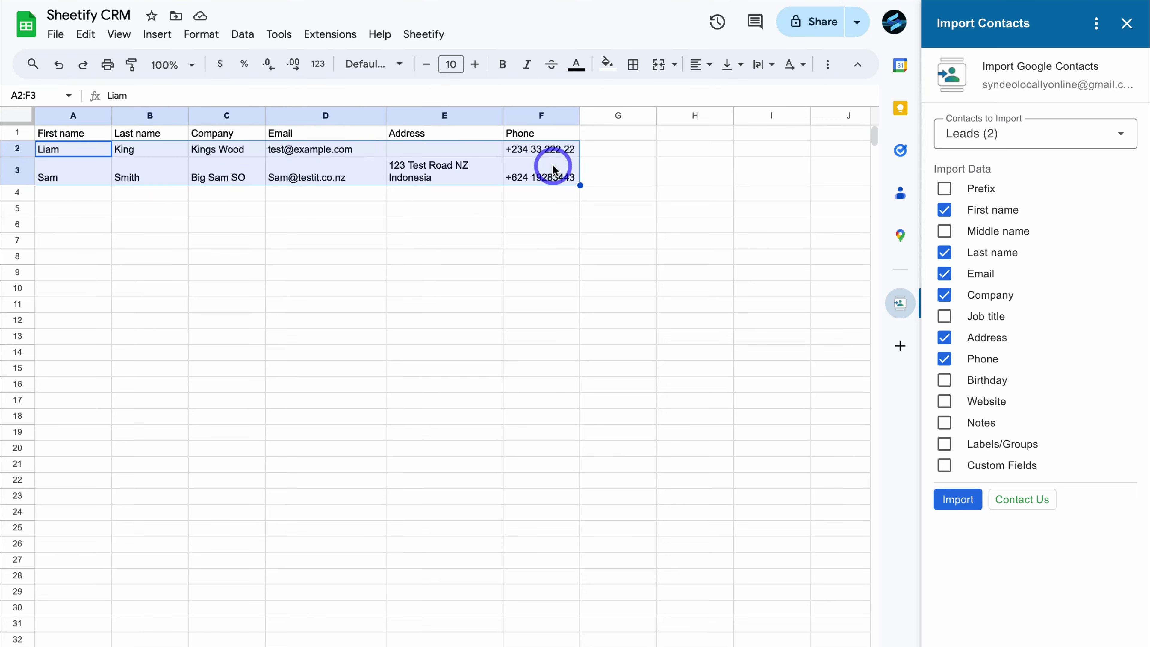
right_click(553, 170)
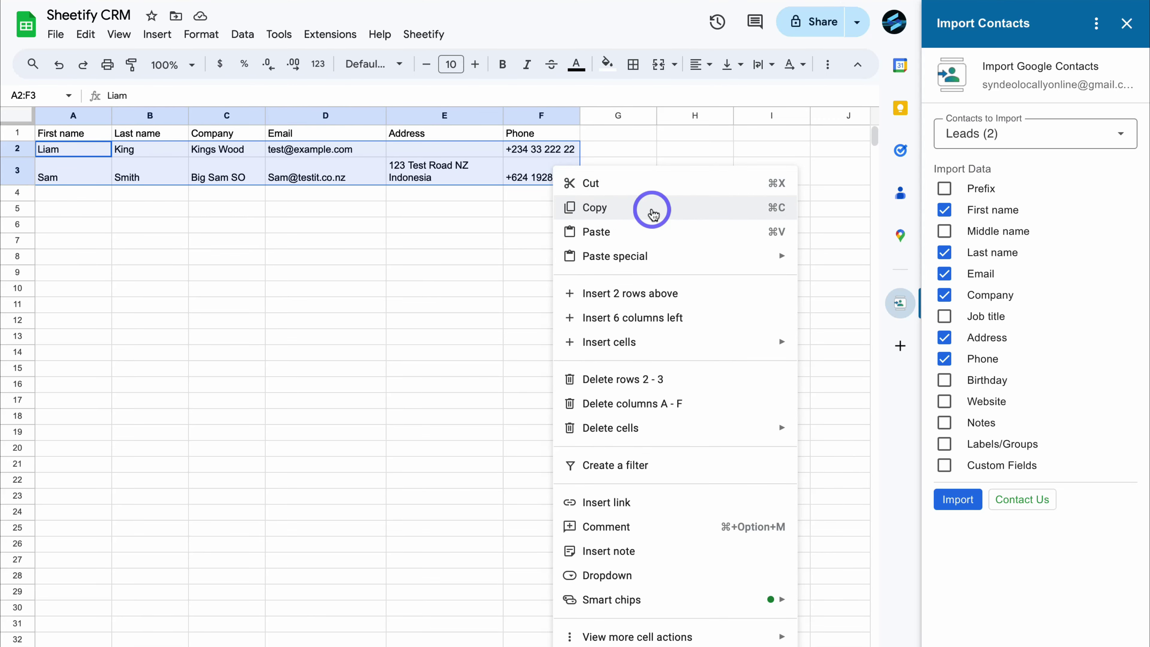
left_click(651, 209)
left_click(312, 646)
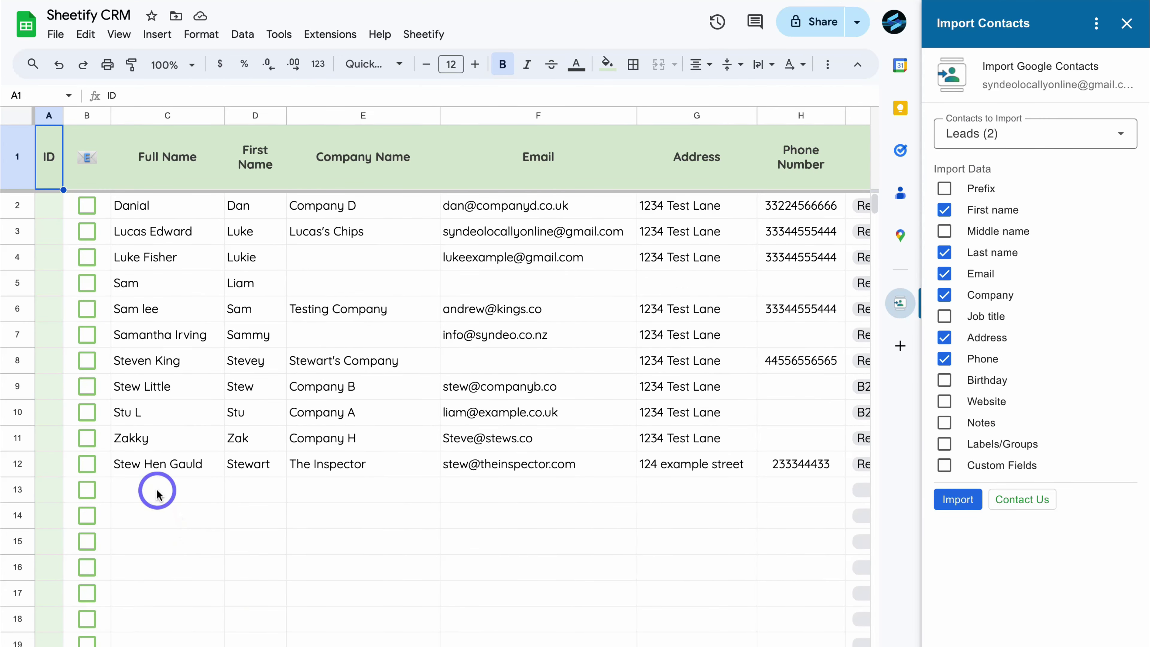
Paste the two contacts as values only at C13 and close the Import Contacts panel.
right_click(158, 494)
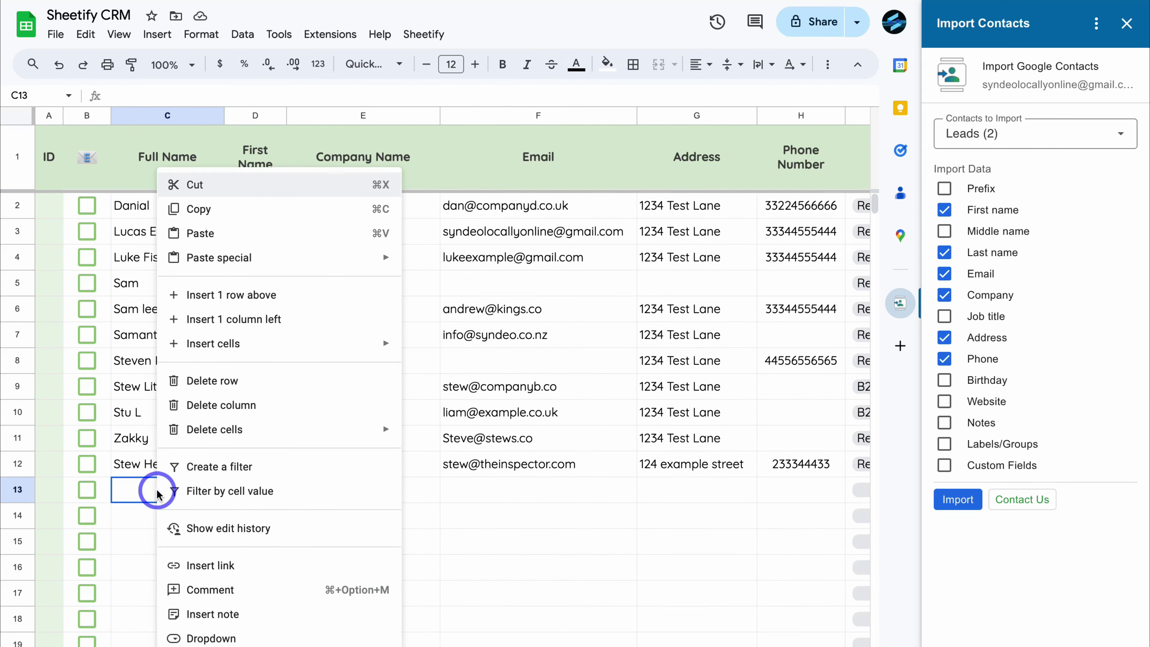
mouse_move(217, 257)
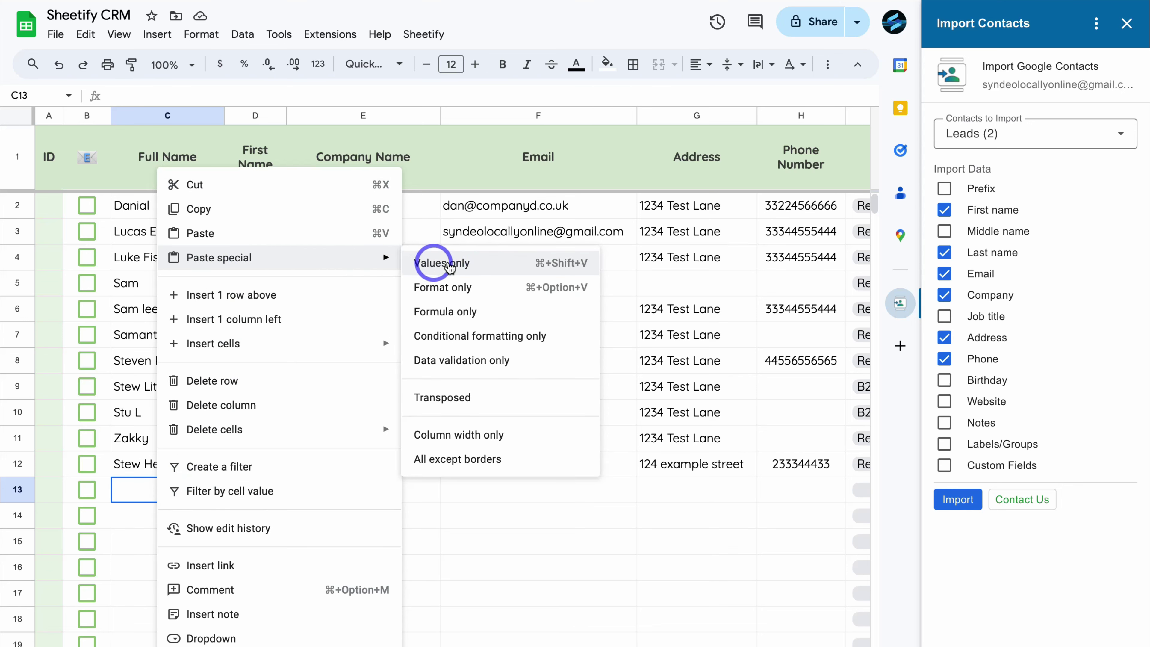
left_click(443, 265)
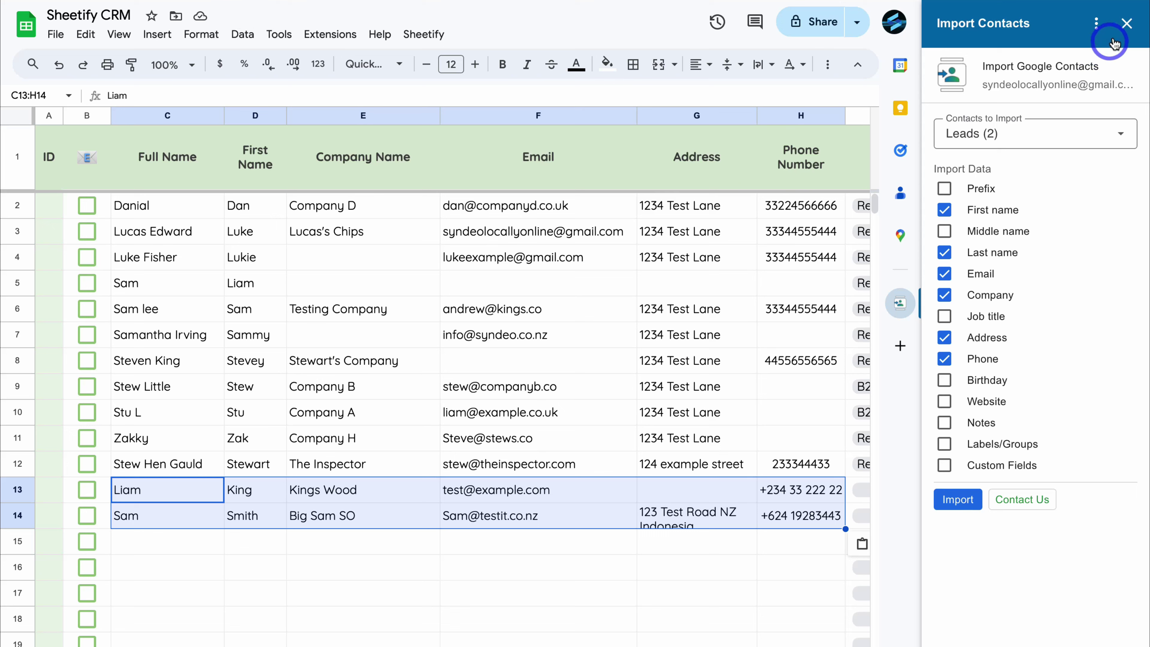
left_click(1126, 23)
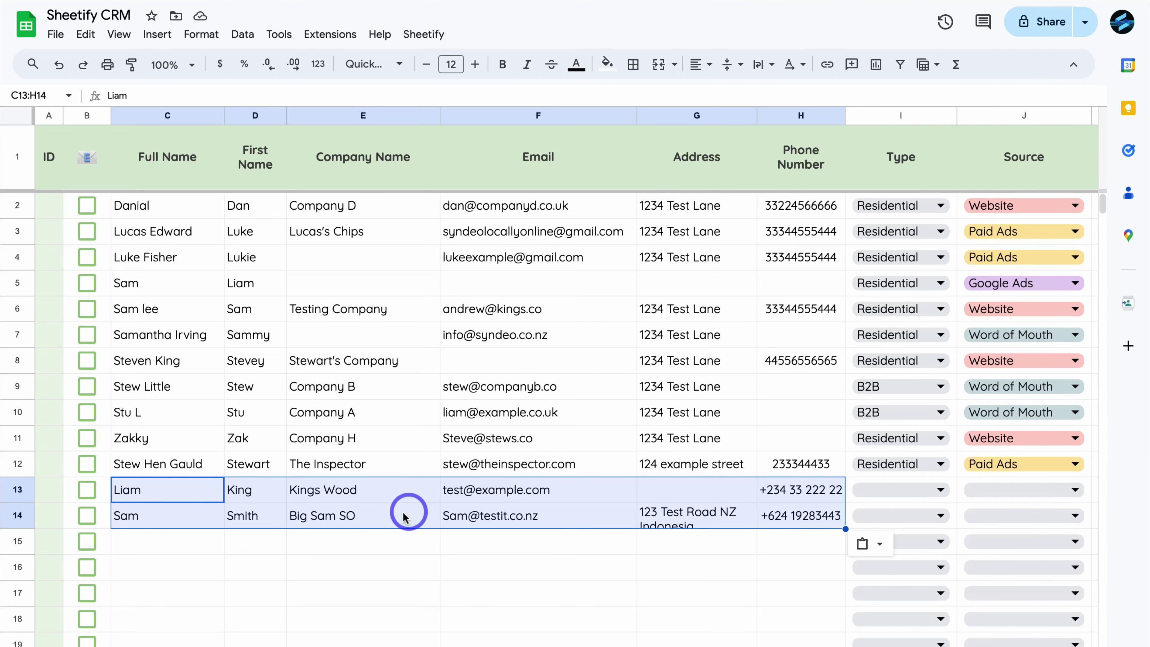
left_click(284, 552)
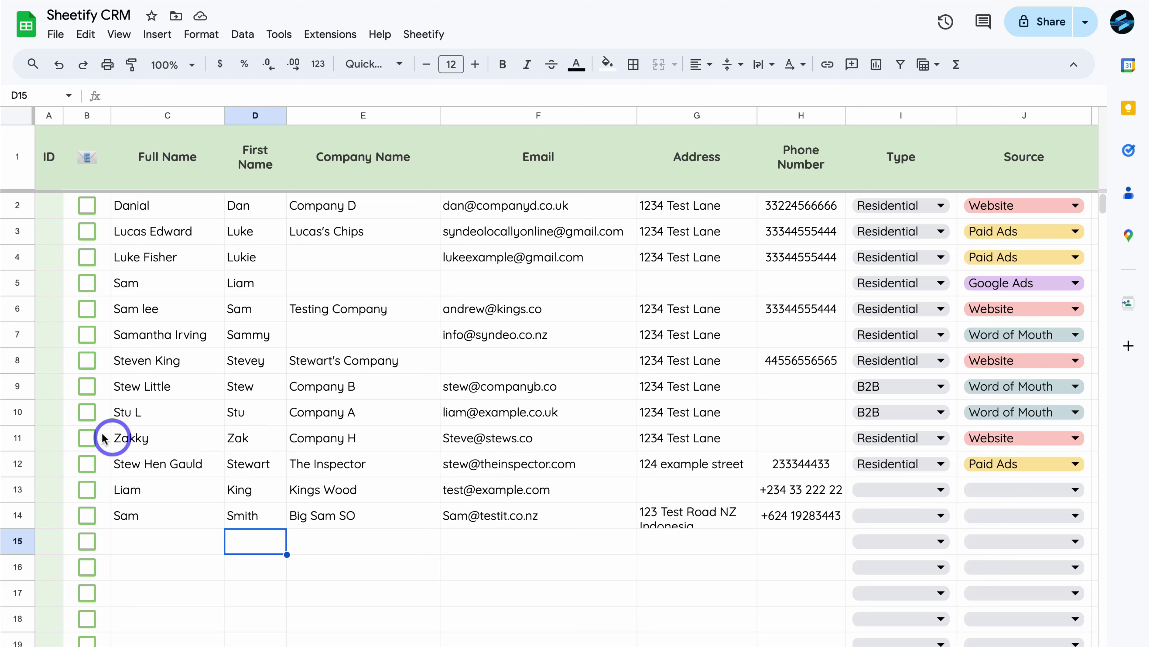
Tick the checkboxes for the contacts in rows 10 and 9.
left_click(87, 412)
left_click(87, 386)
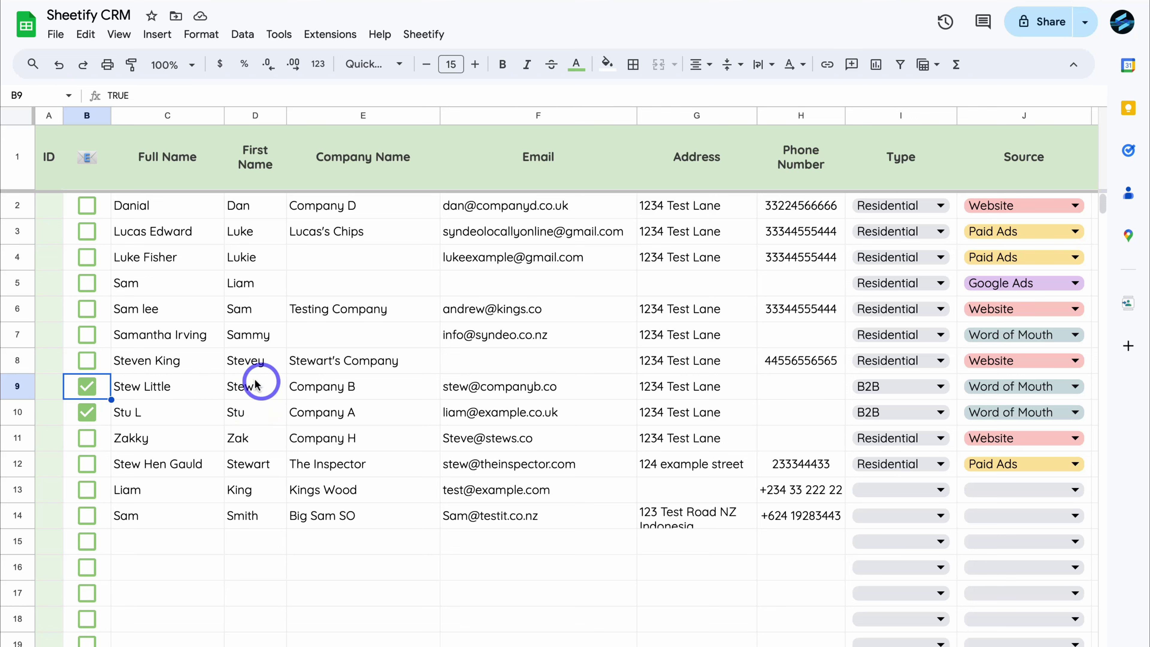
left_click(335, 541)
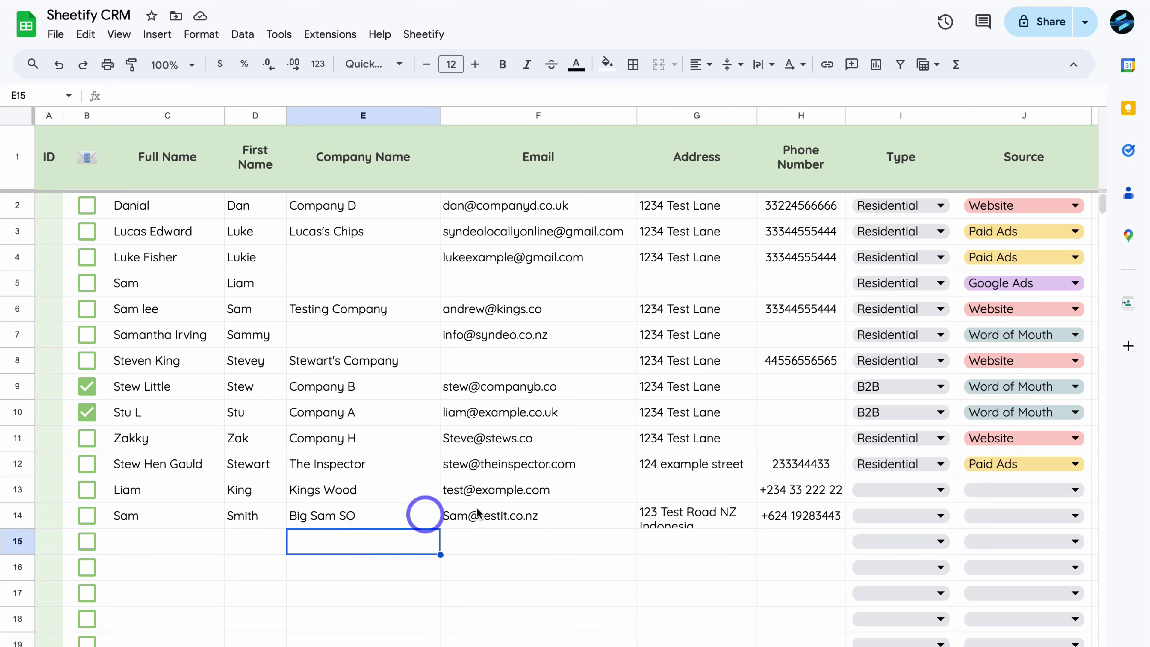
Reopen Import Contacts, browse its contact groups, and choose Manage add-on from its menu.
left_click(1127, 303)
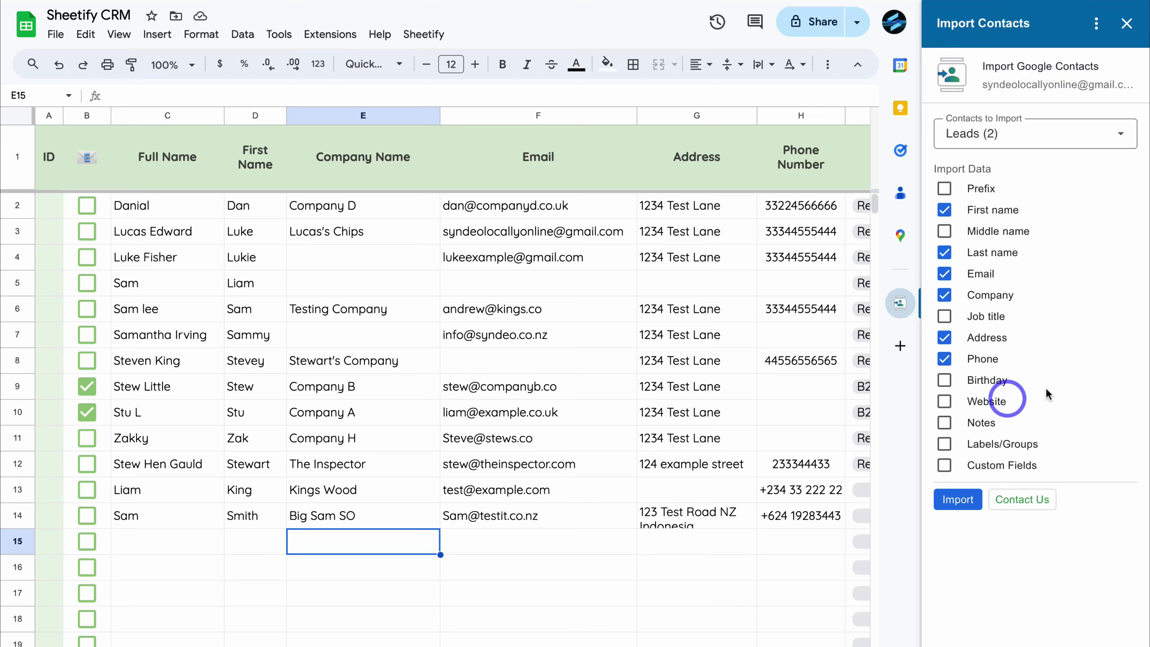
left_click(989, 129)
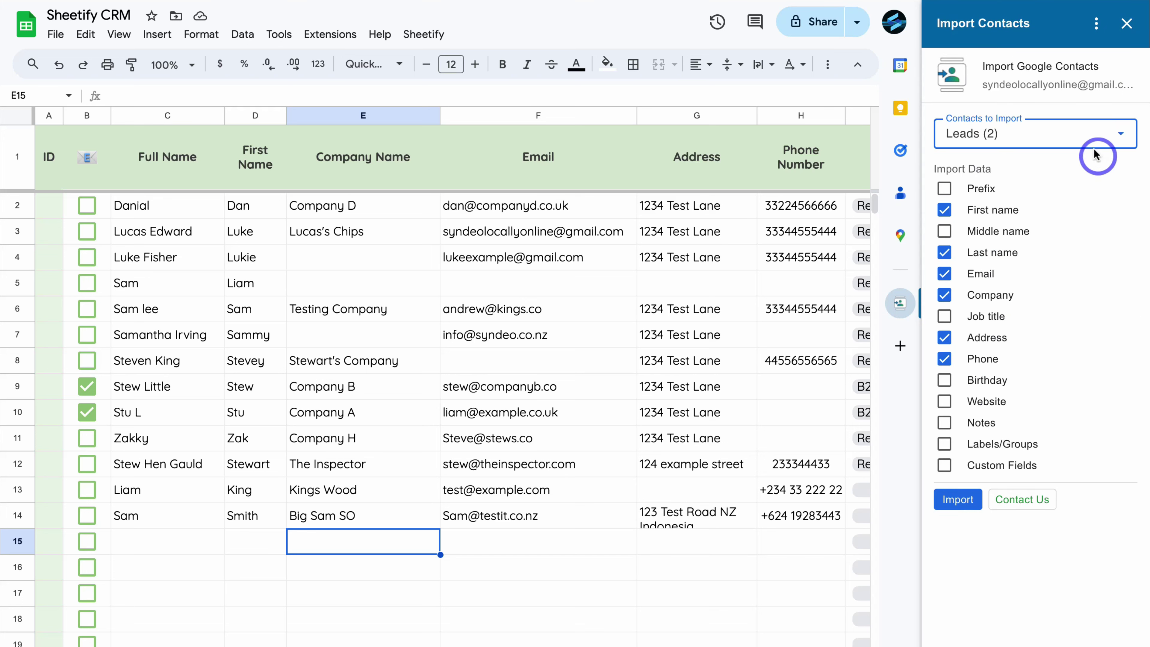
left_click(1085, 138)
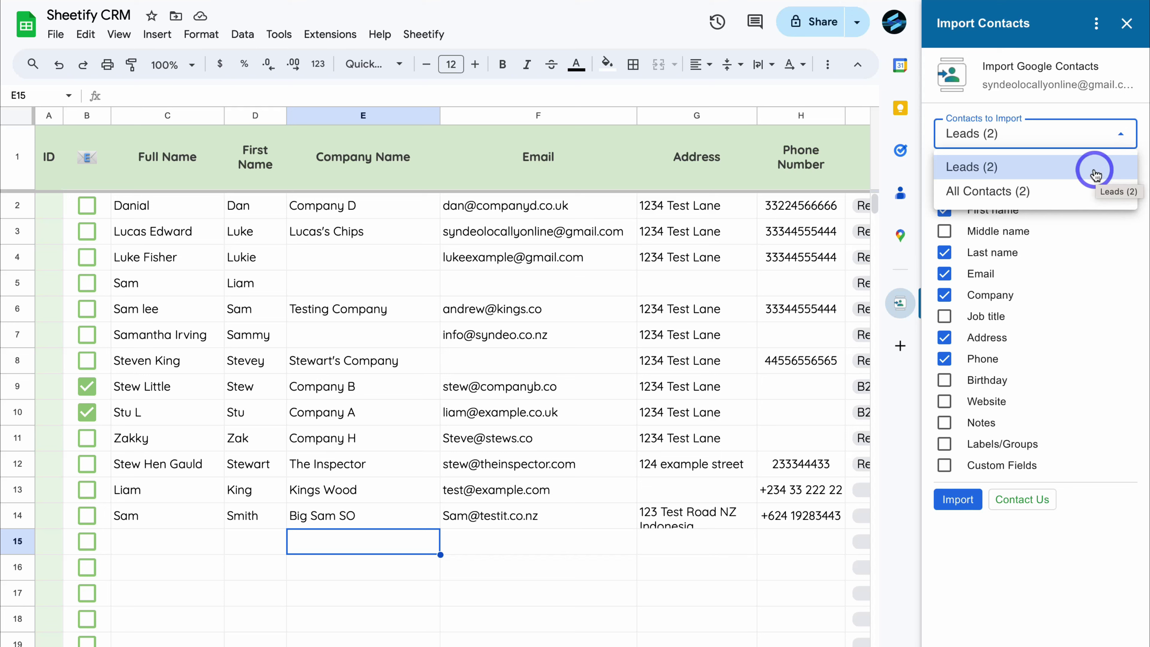
left_click(1097, 28)
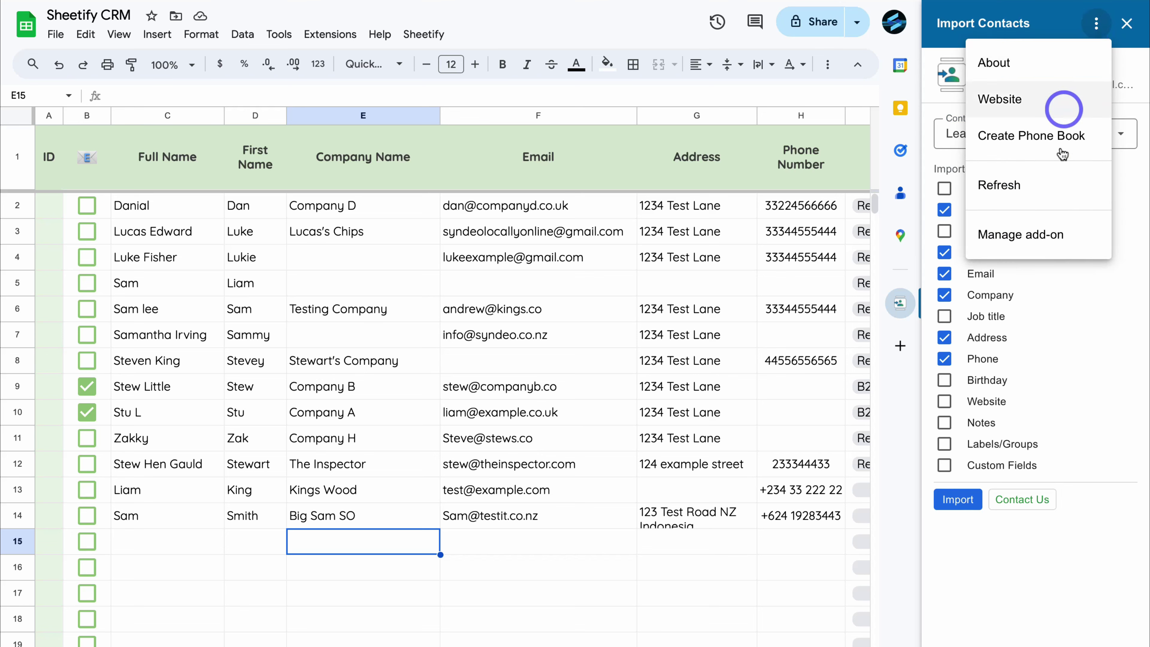
left_click(1084, 235)
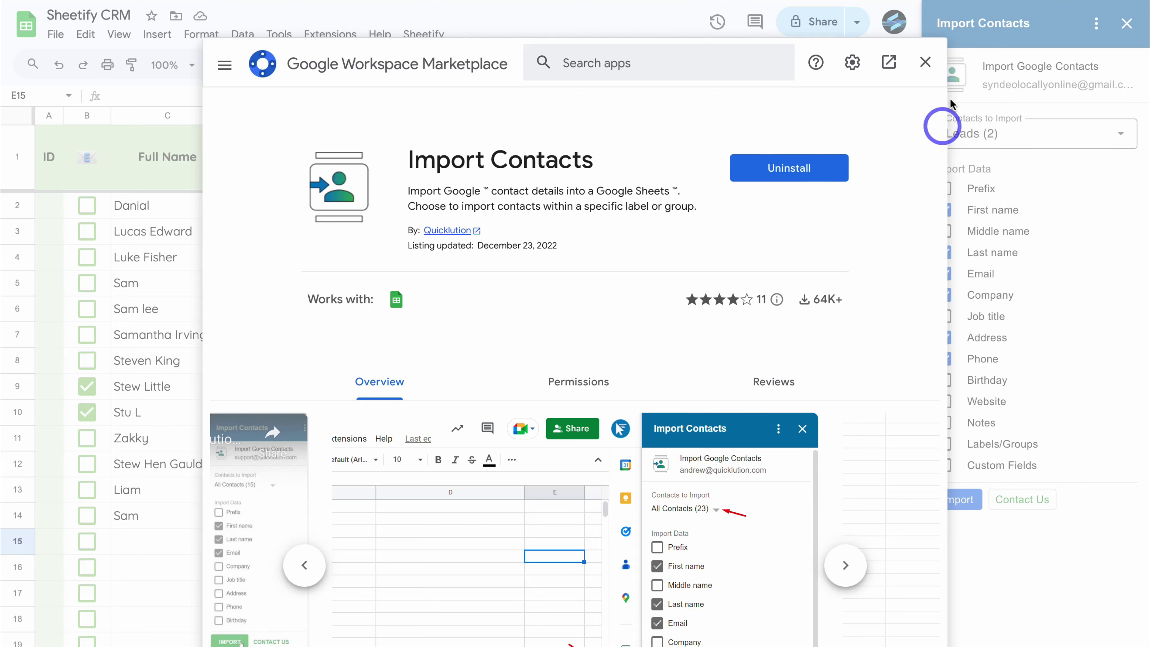
Close the Import Contacts Marketplace listing, then the Import Contacts sidebar.
left_click(925, 62)
left_click(1126, 23)
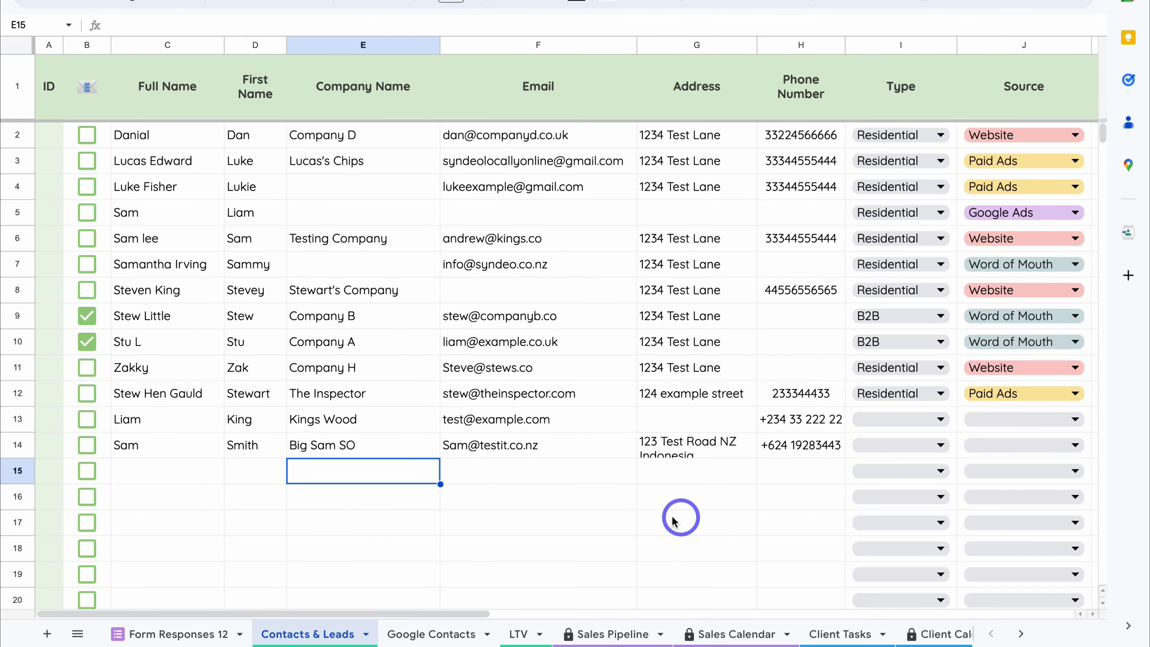
Clear A2:F3 on Google Contacts and rename headers A1 to 'Full name' and B1 to 'First name'.
left_click(443, 634)
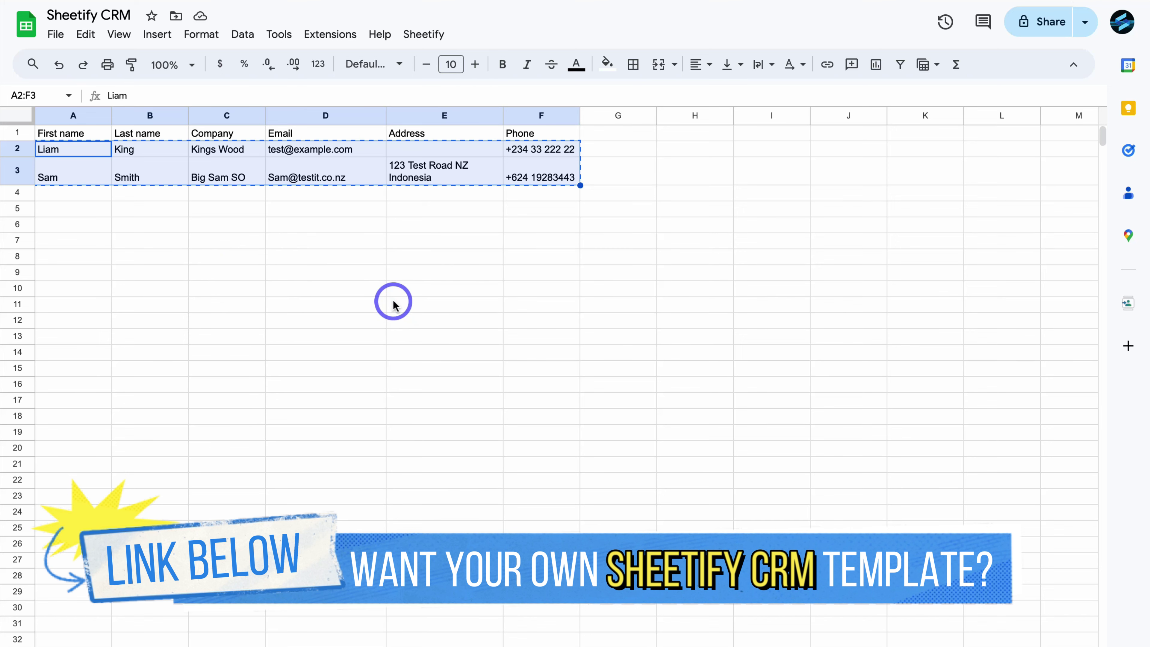
key("Delete")
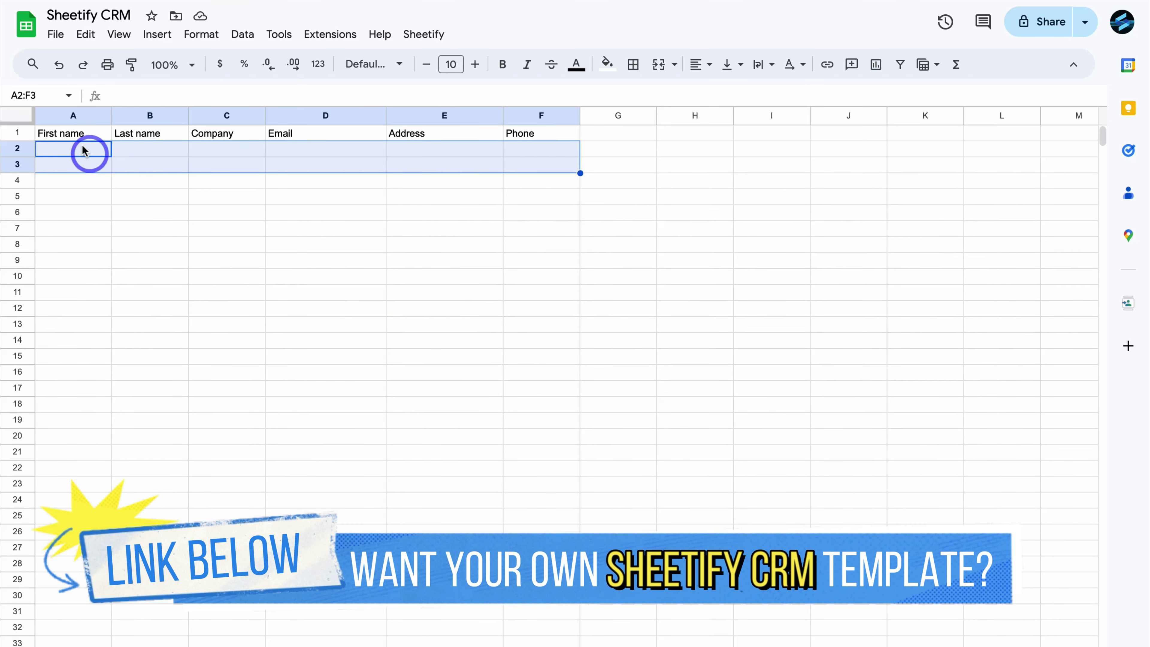
left_click(73, 136)
double_click(72, 135)
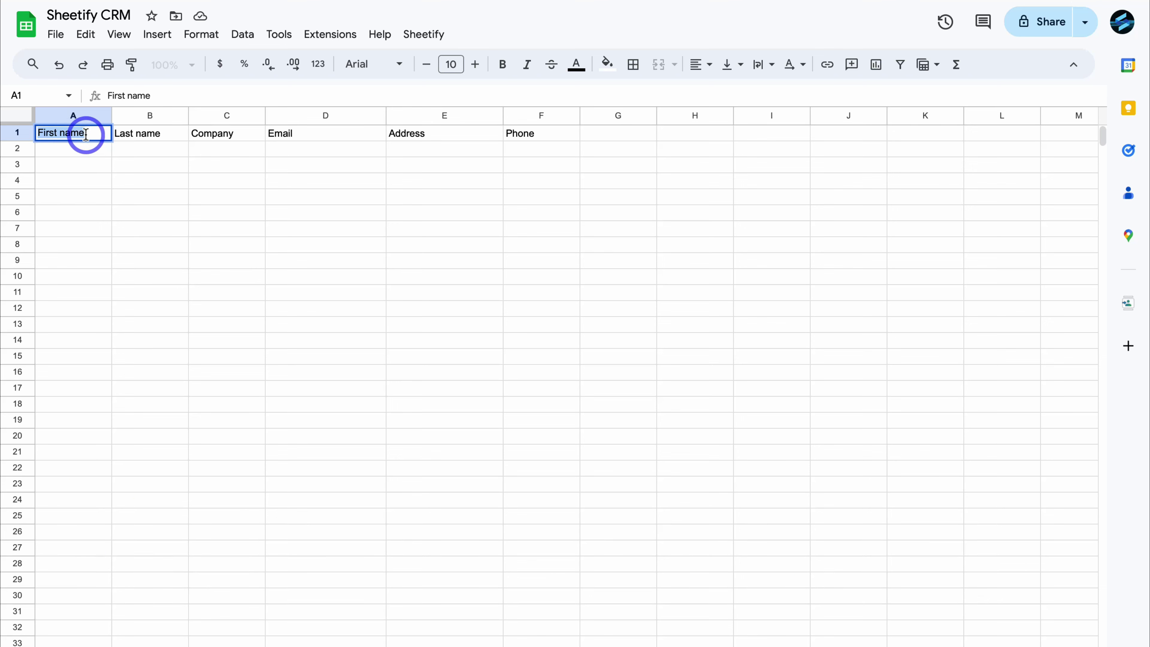
type("Full name")
left_click(130, 136)
double_click(130, 136)
type("First")
left_click(128, 175)
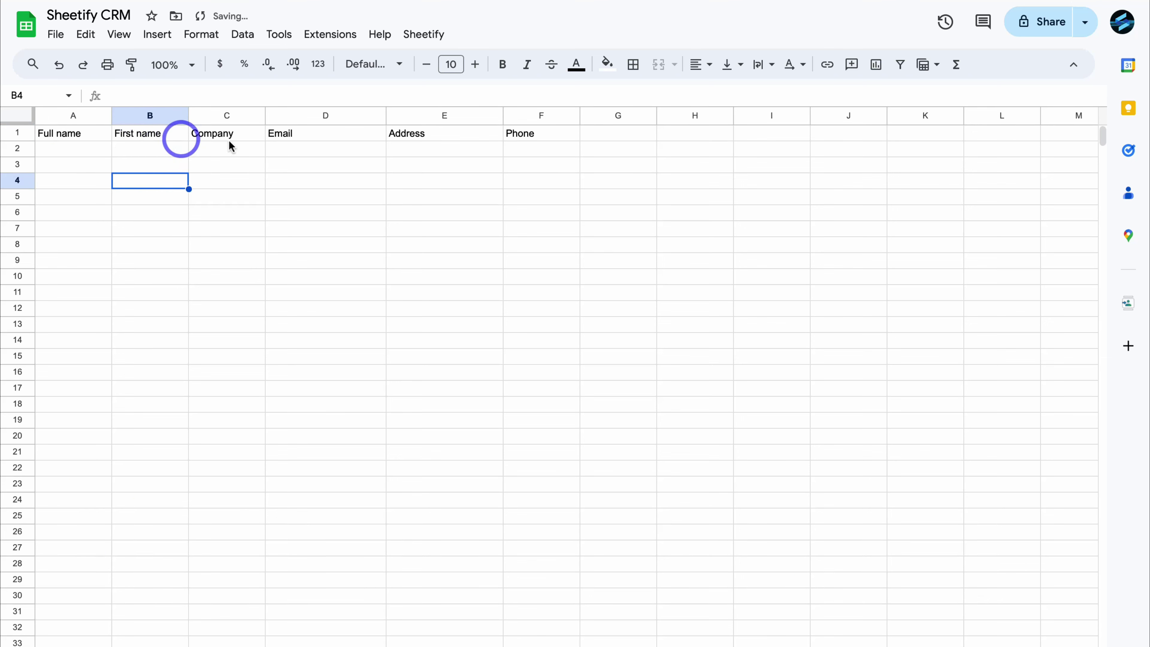
Check the empty header cells G1–I1, then create a new Zap in Zapier.
left_click(612, 136)
left_click(688, 136)
left_click(775, 138)
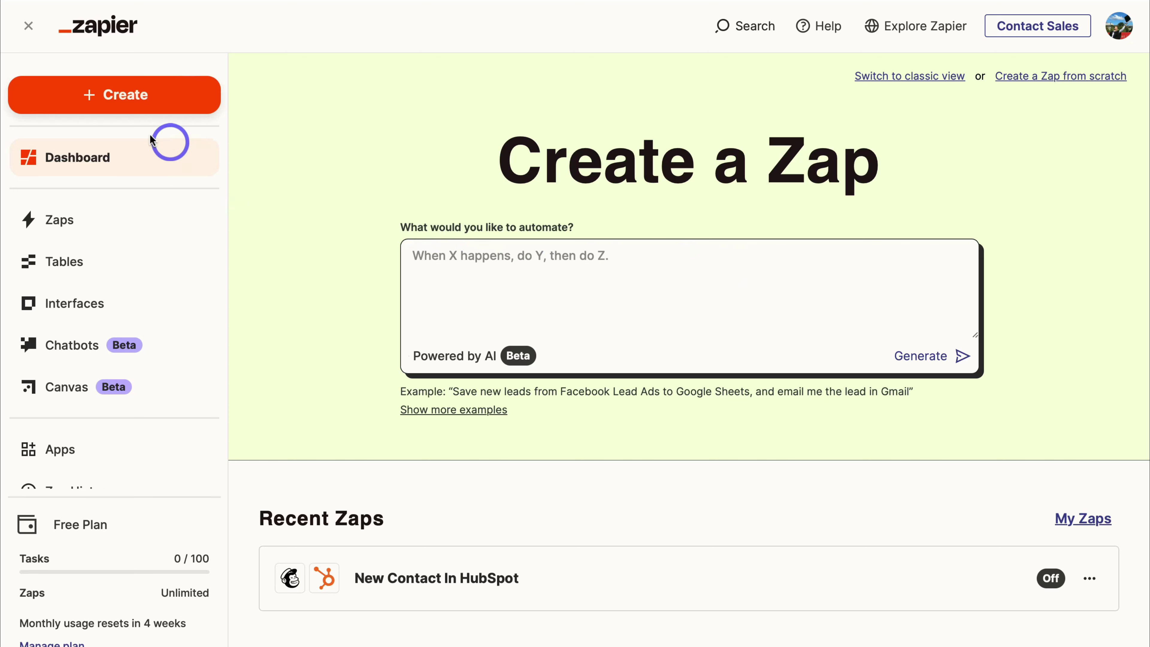
left_click(154, 101)
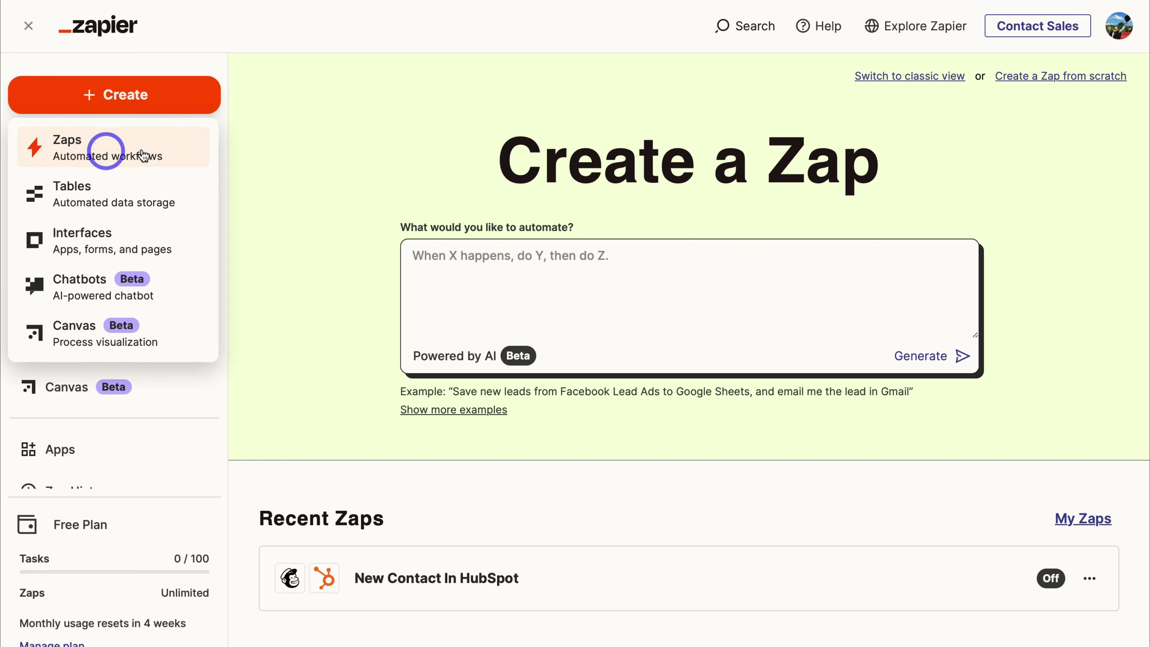
left_click(167, 152)
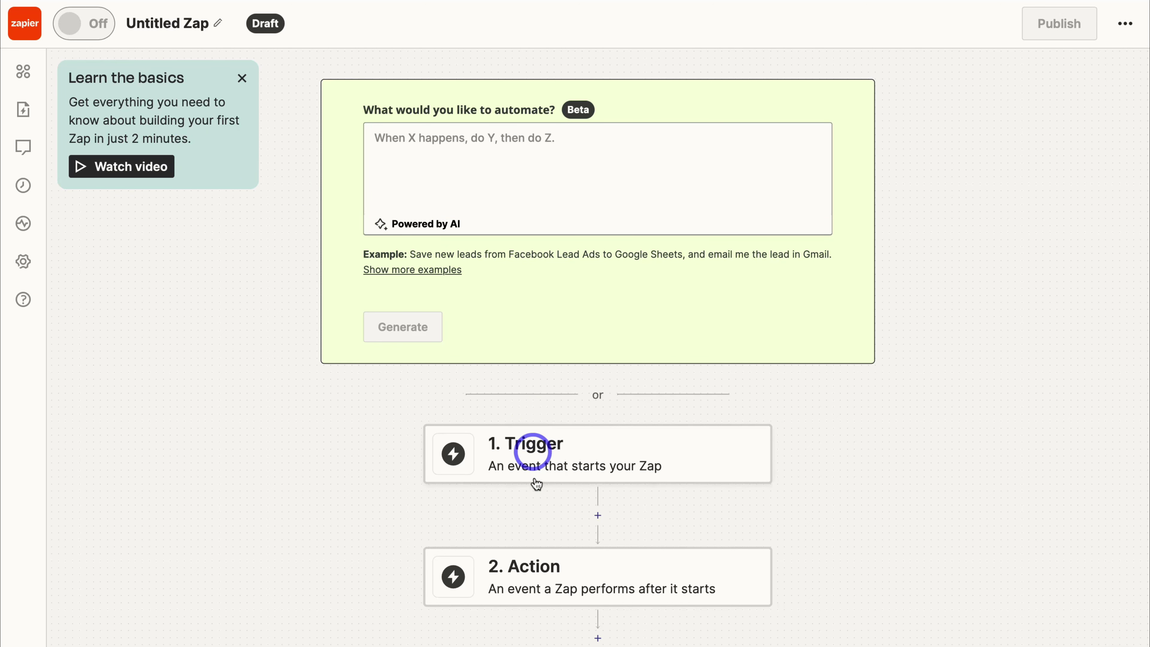
Set the trigger to Google Contacts New Contact and connect a Google Contacts account.
left_click(608, 460)
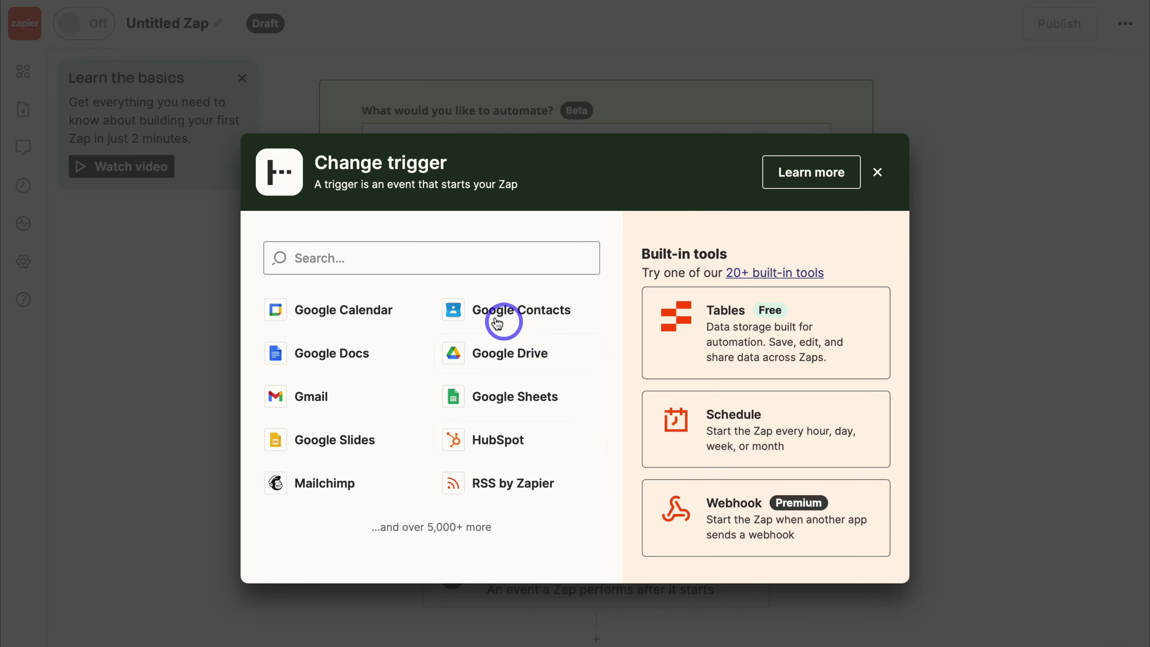
left_click(477, 307)
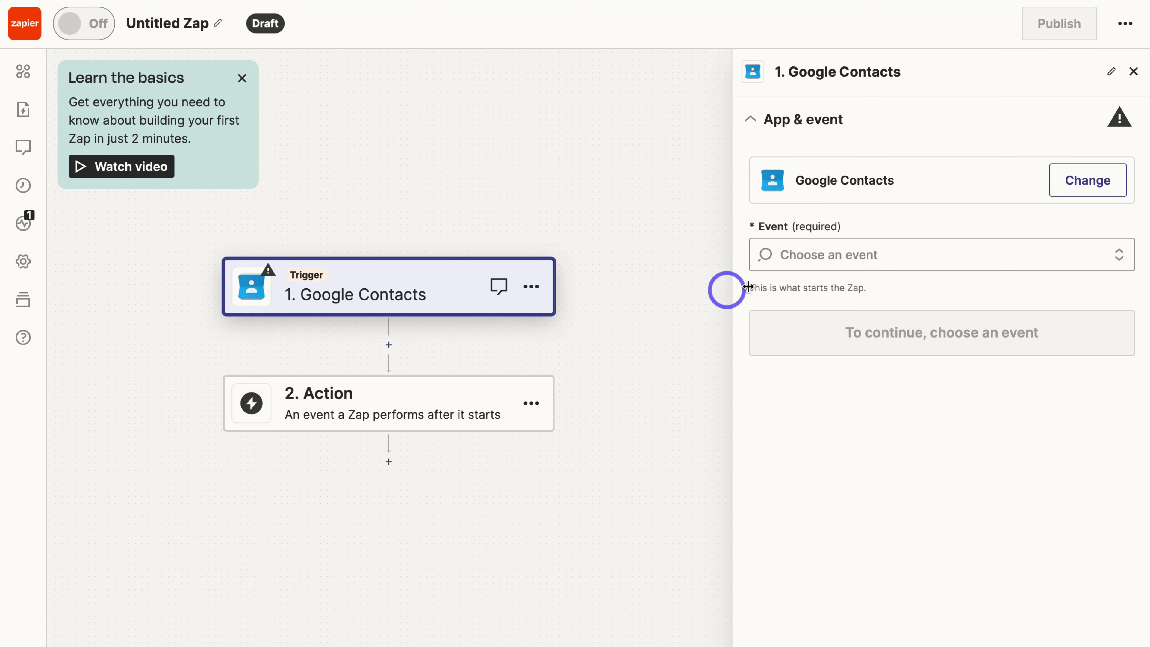
left_click(822, 256)
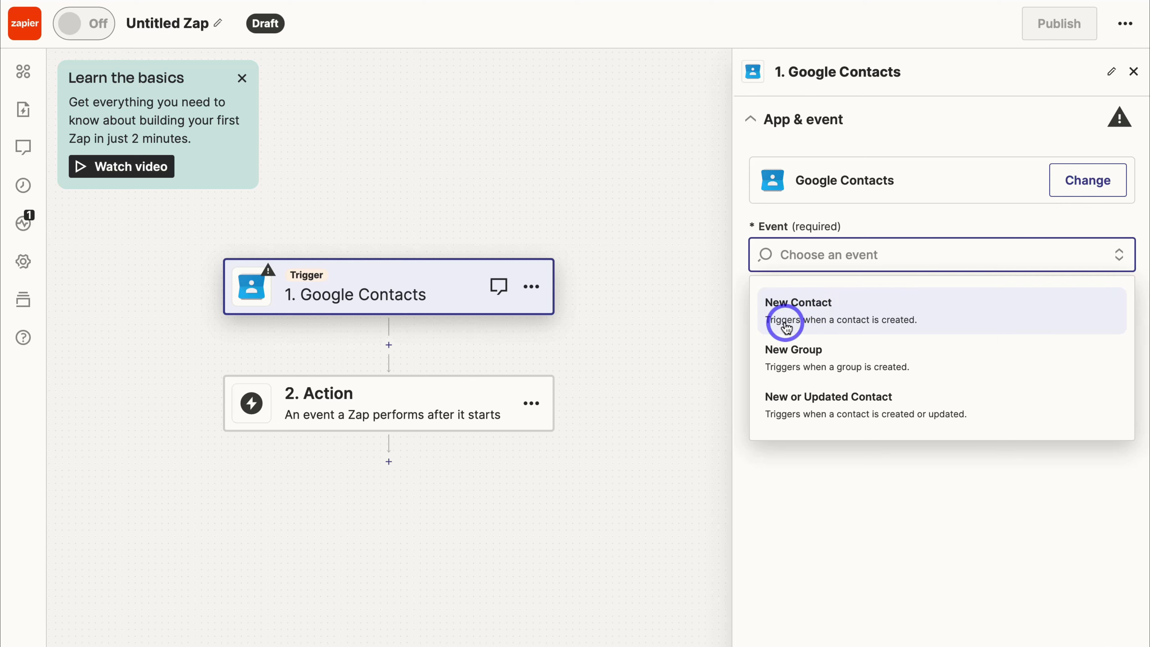
left_click(952, 313)
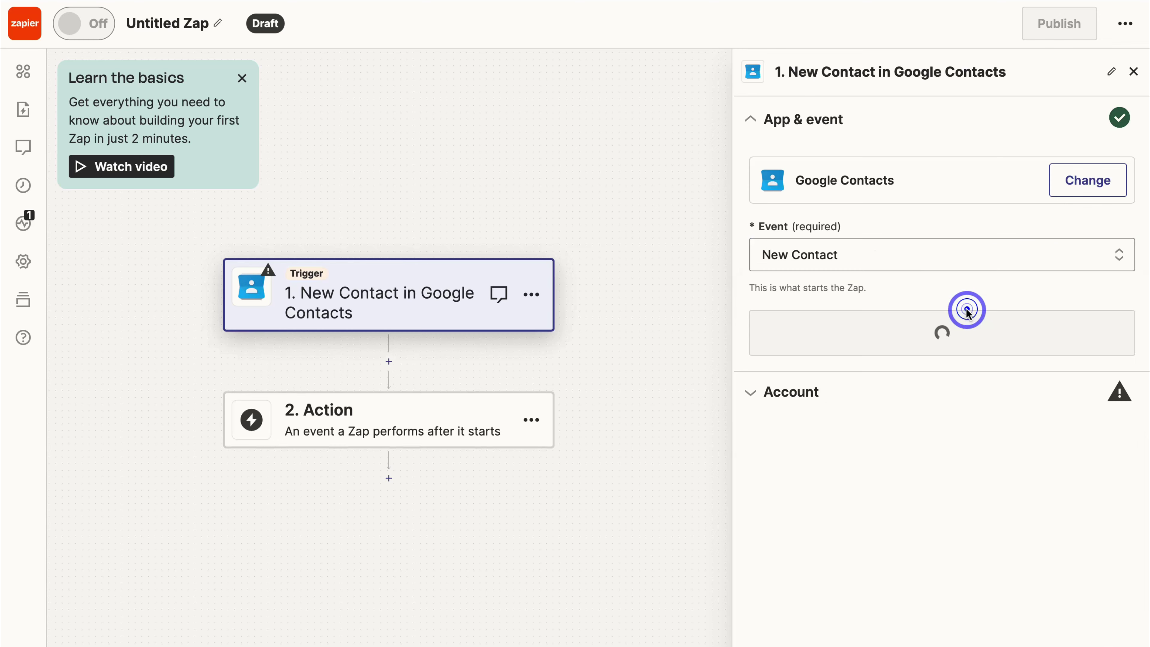
left_click(1014, 329)
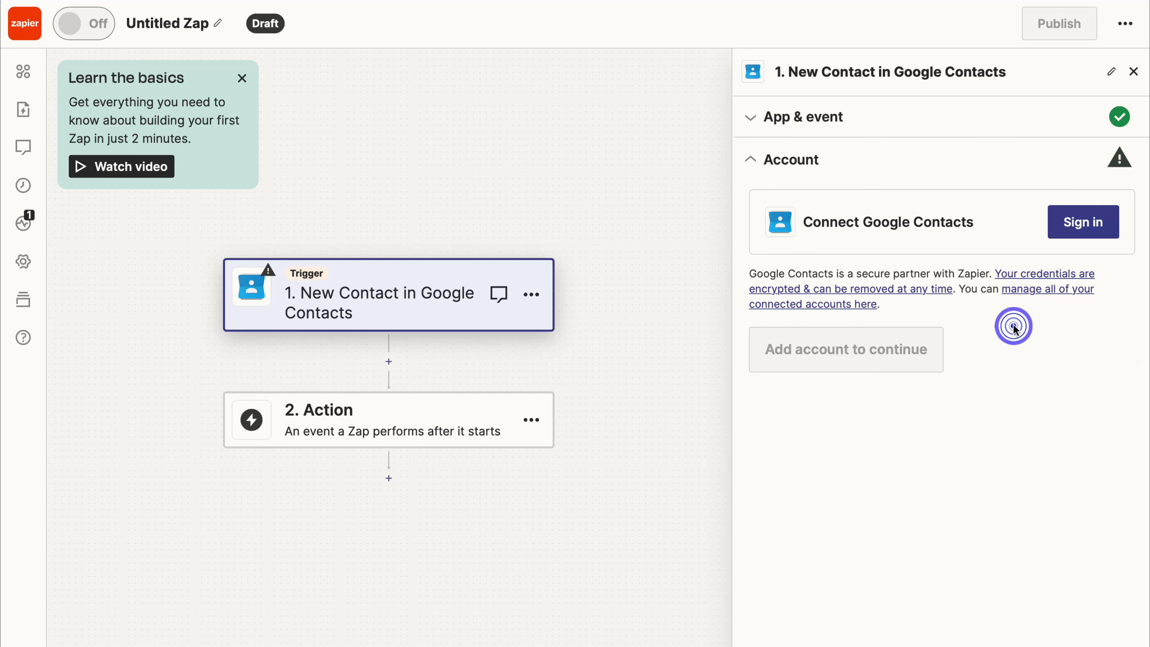
left_click(1079, 228)
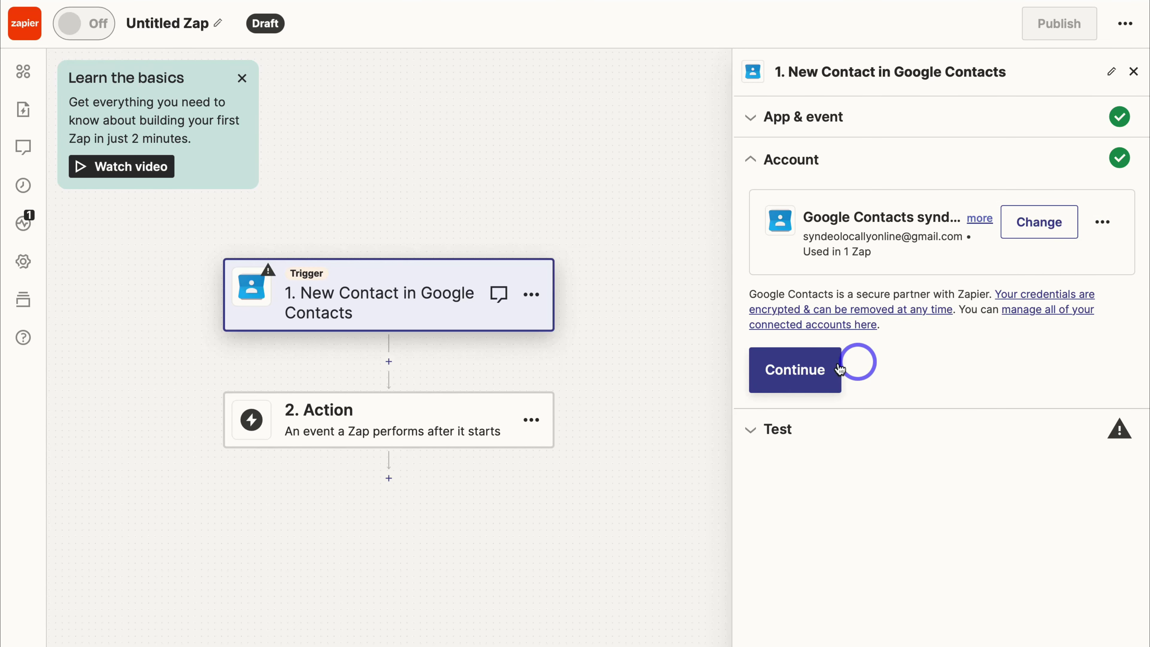
Test the trigger and review the returned Contact A and Contact B records.
left_click(814, 370)
left_click(930, 457)
scroll(911, 421, "down", 3)
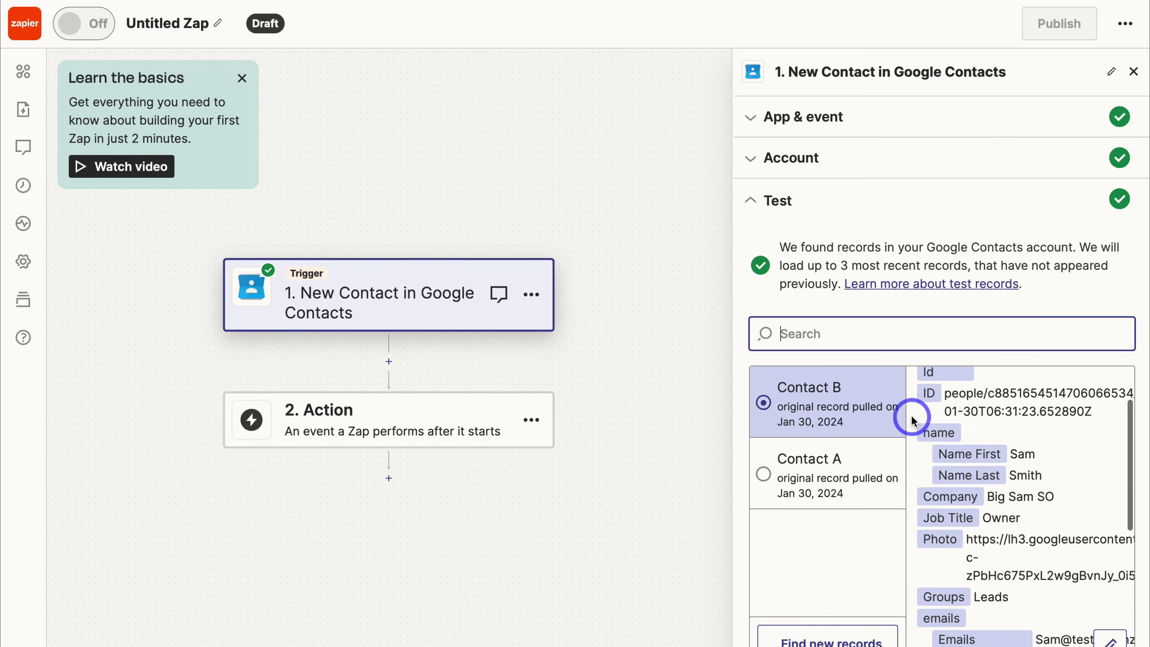
scroll(911, 421, "down", 5)
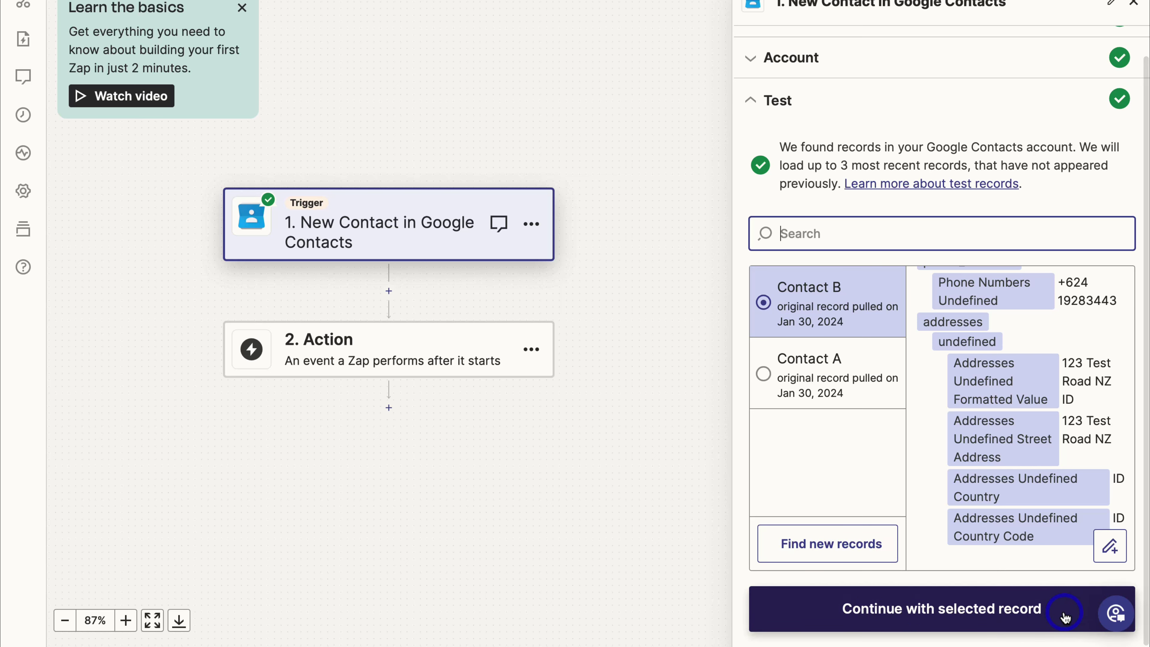
scroll(996, 272, "up", 10)
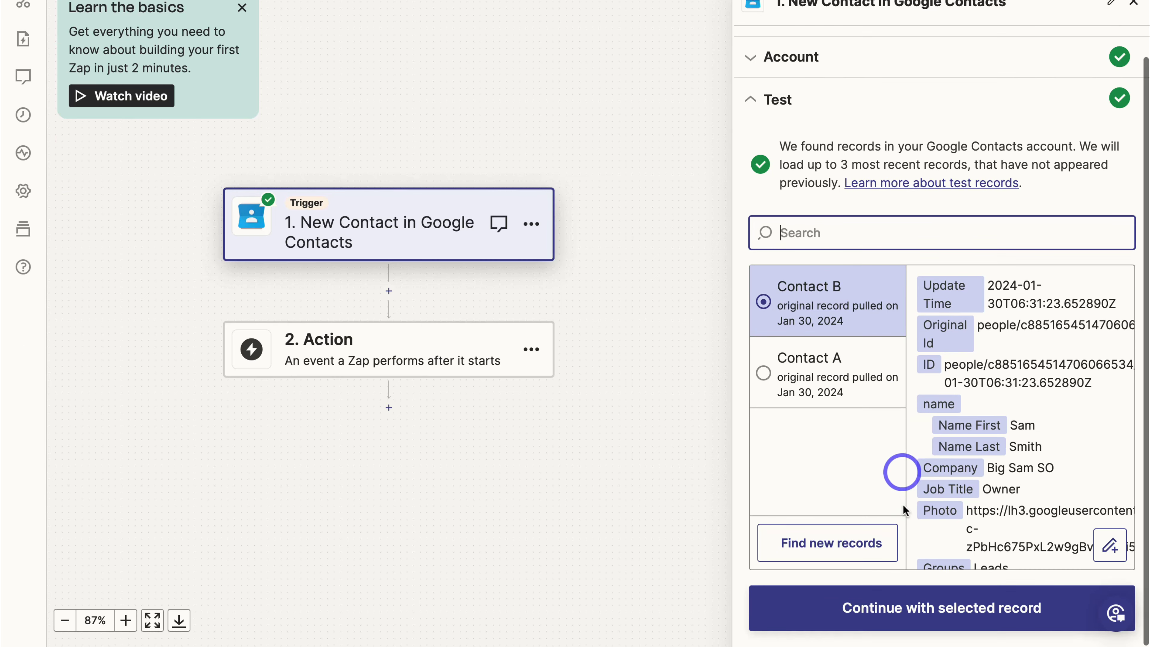
Add a Google Sheets Create Spreadsheet Row action and connect a Google Sheets account.
left_click(1040, 609)
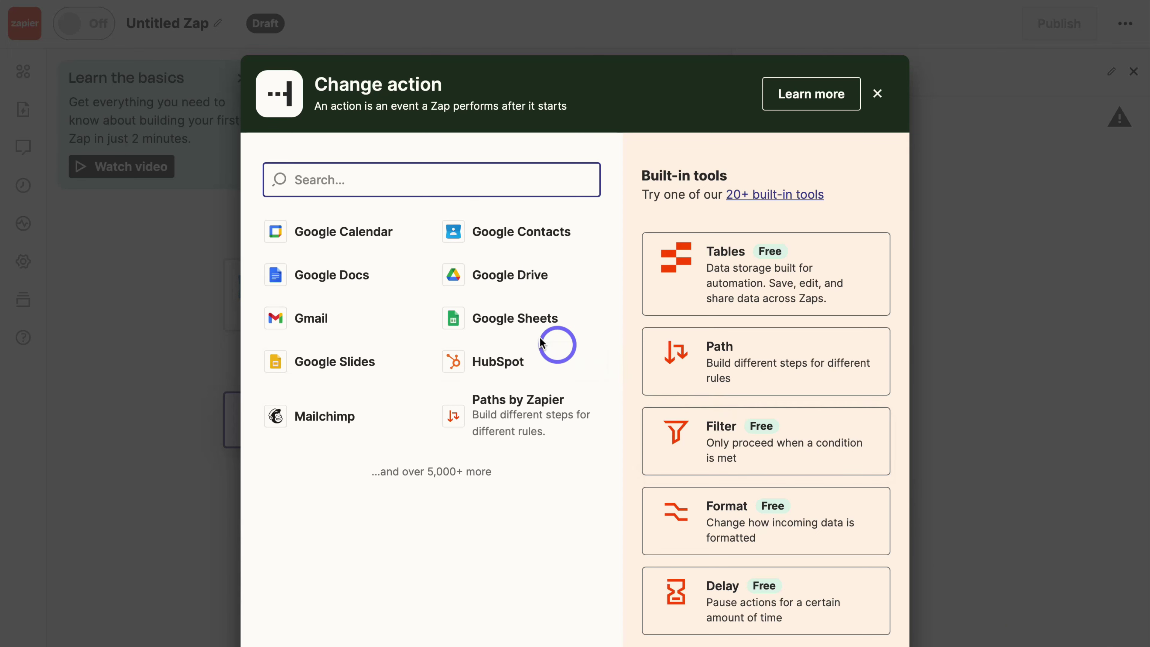
left_click(570, 319)
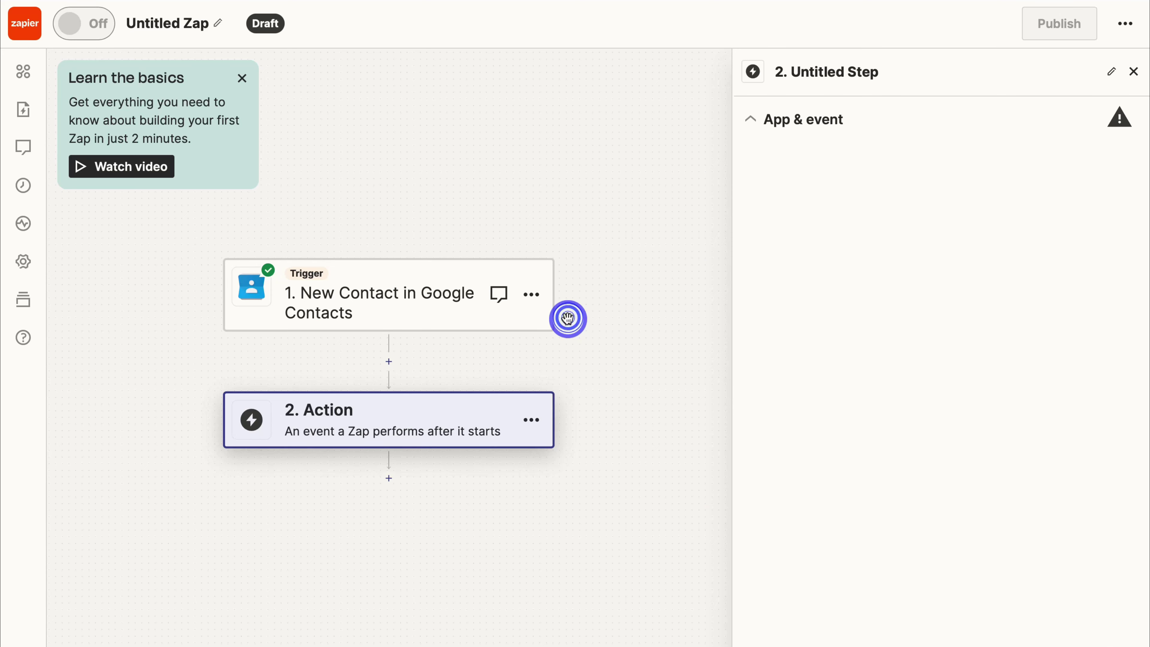
left_click(827, 249)
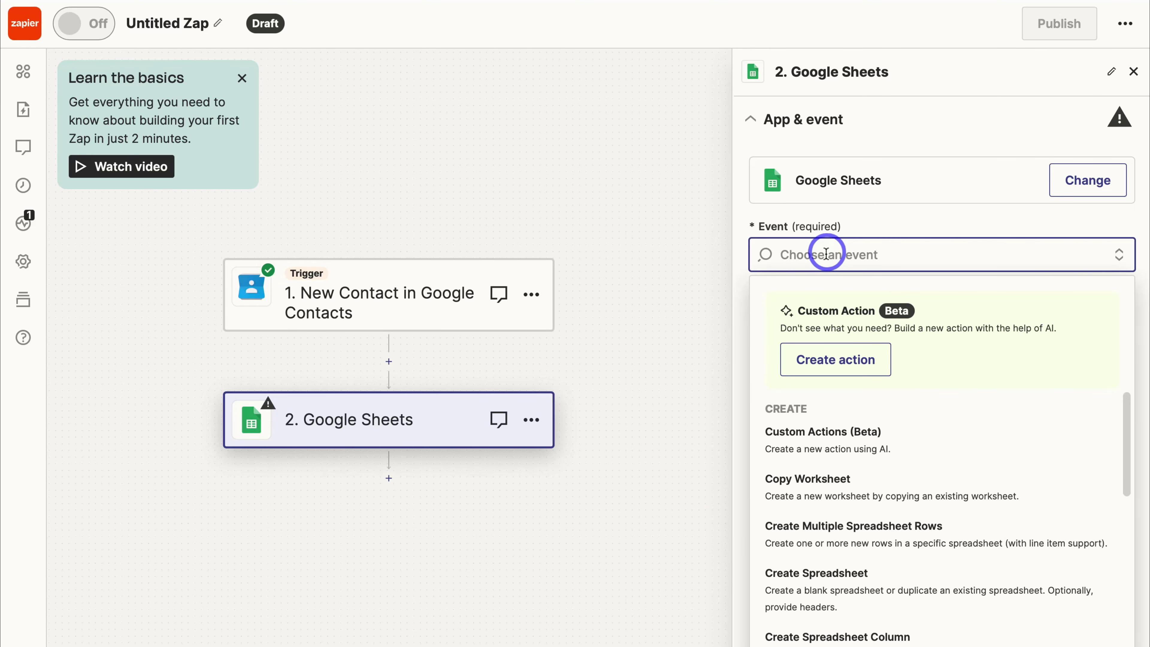
scroll(849, 408, "down", 1)
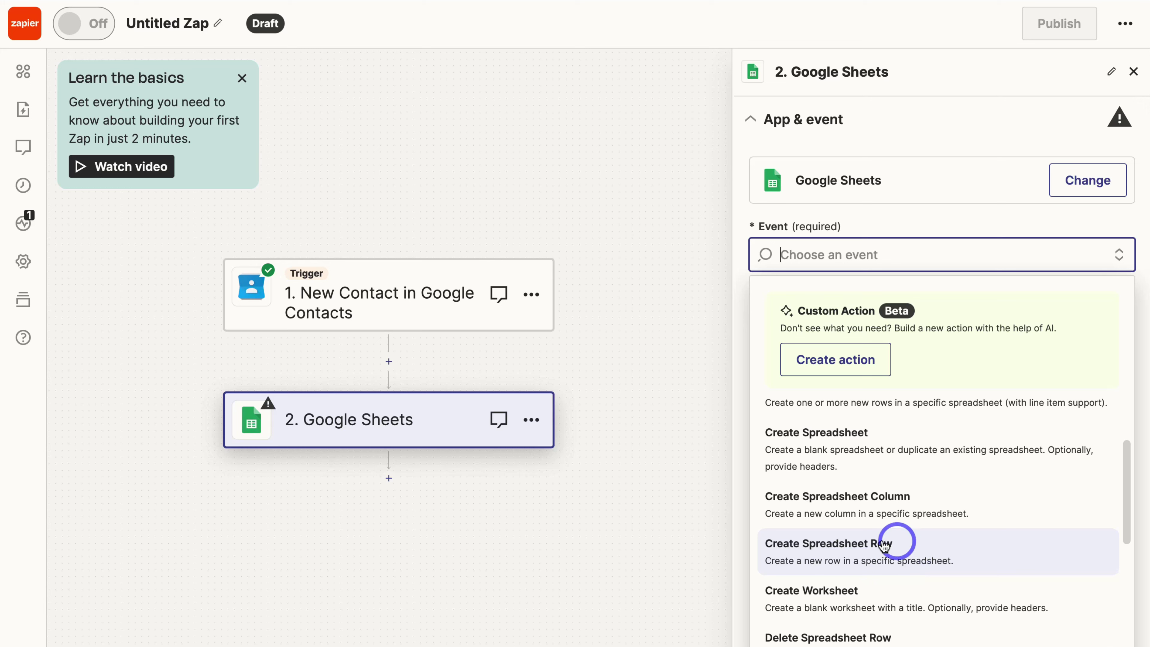
left_click(950, 558)
left_click(947, 333)
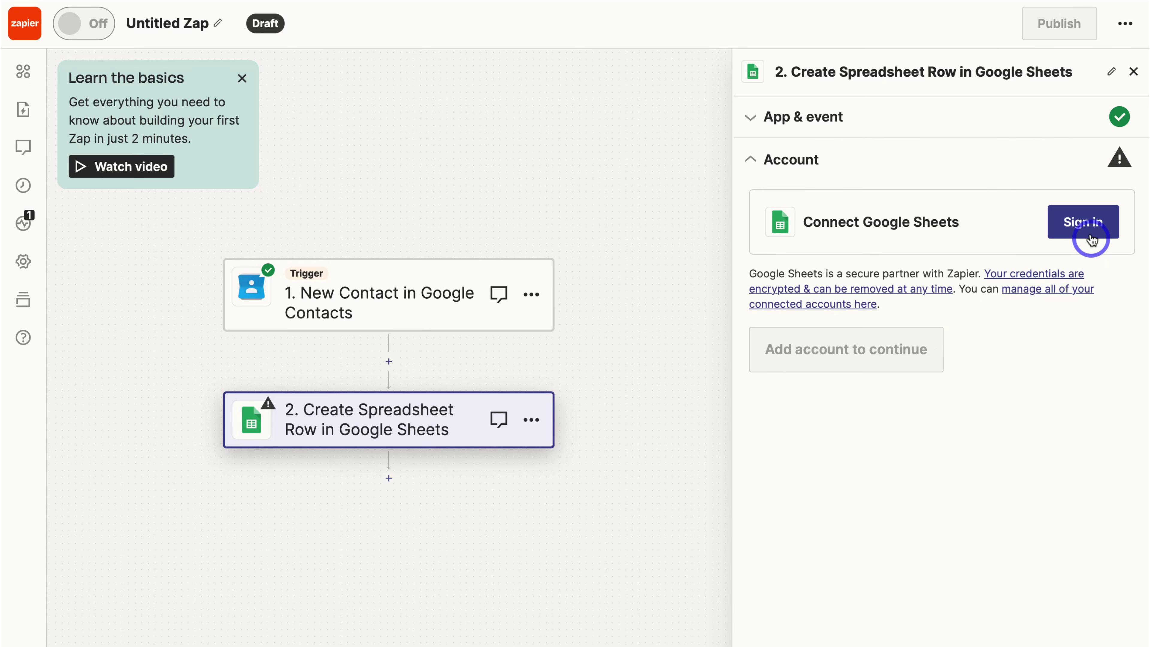
left_click(1068, 233)
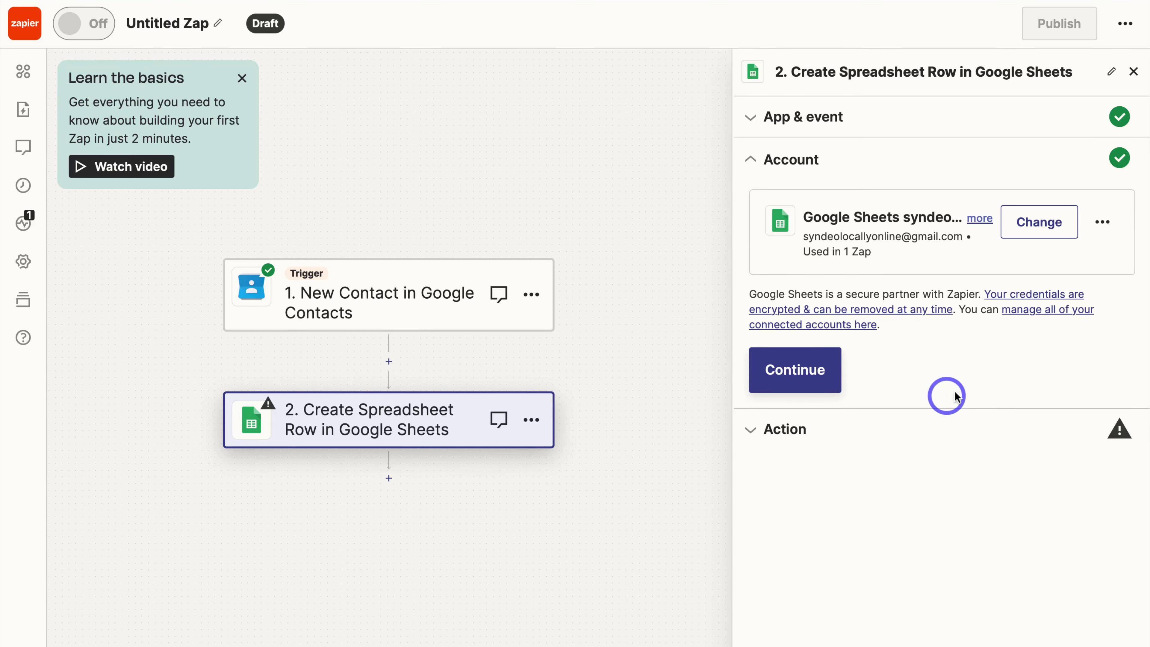
left_click(813, 376)
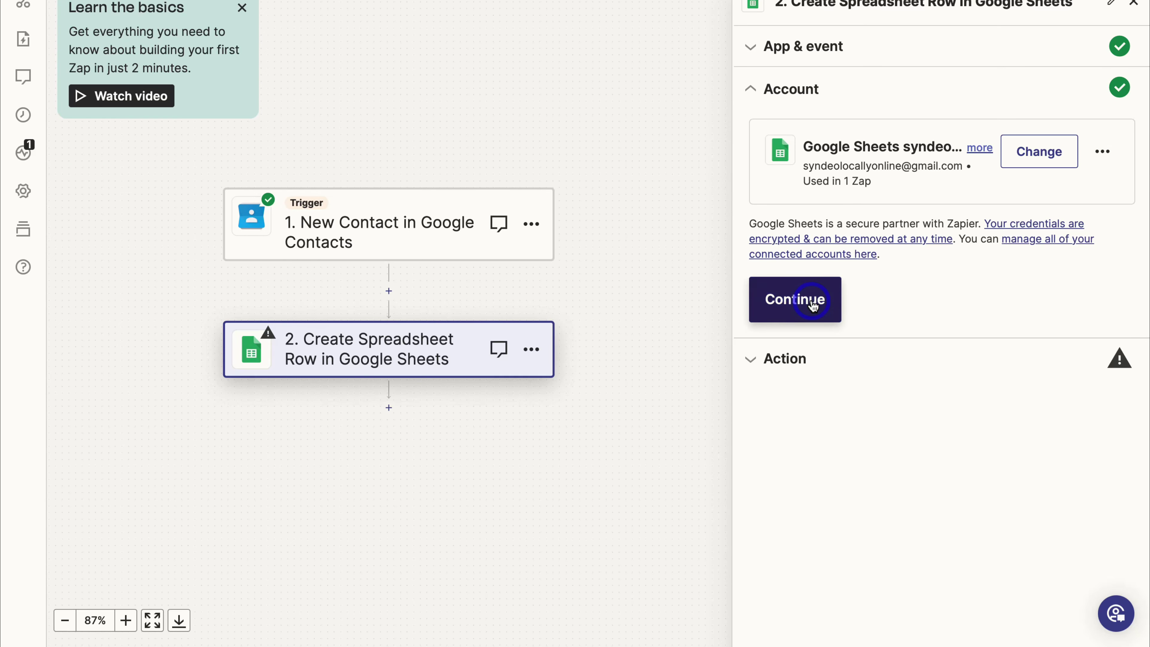
Point the action at My Google Drive, the Sheetify CRM spreadsheet, and the Google Contacts worksheet.
left_click(834, 205)
left_click(777, 367)
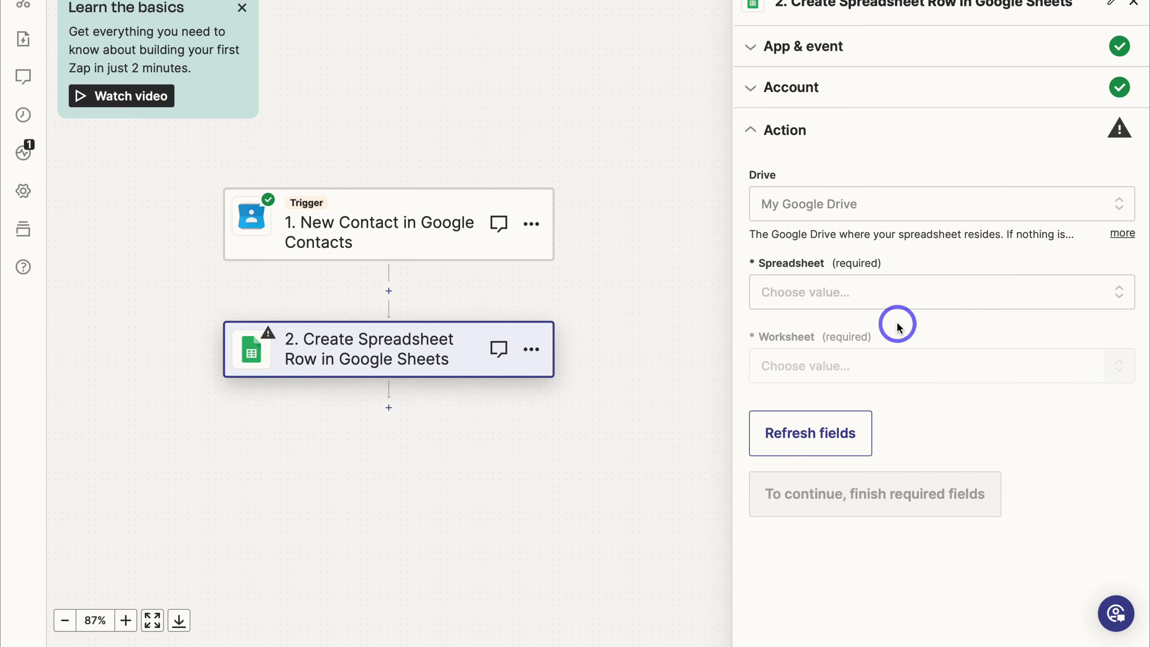
left_click(808, 301)
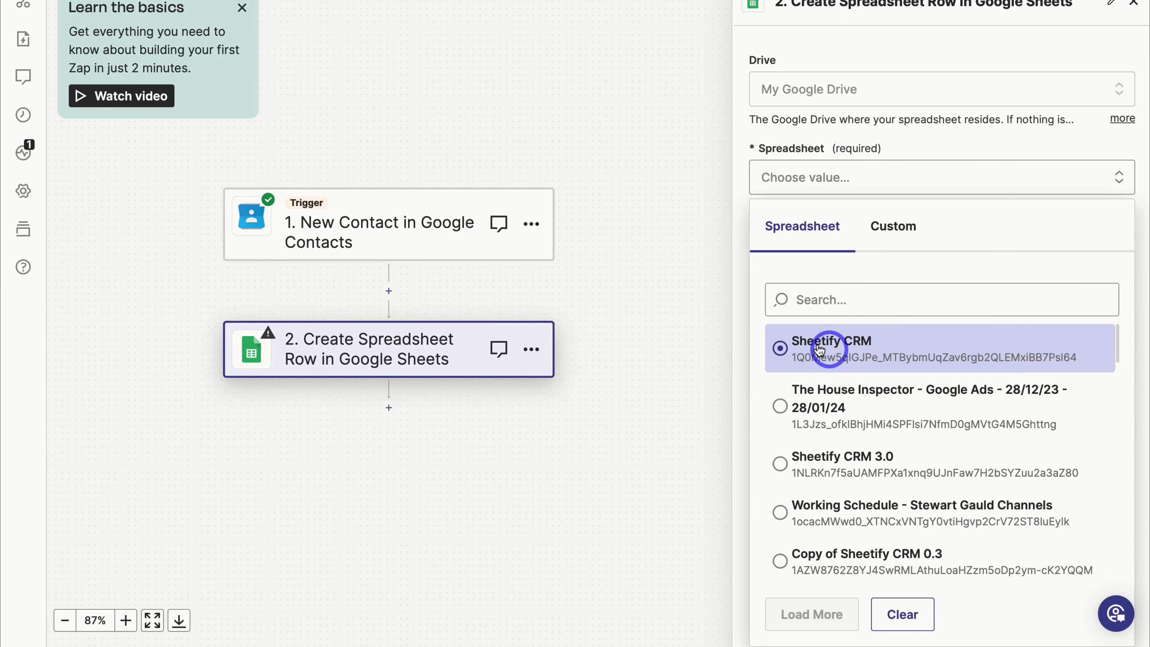
left_click(832, 349)
left_click(832, 365)
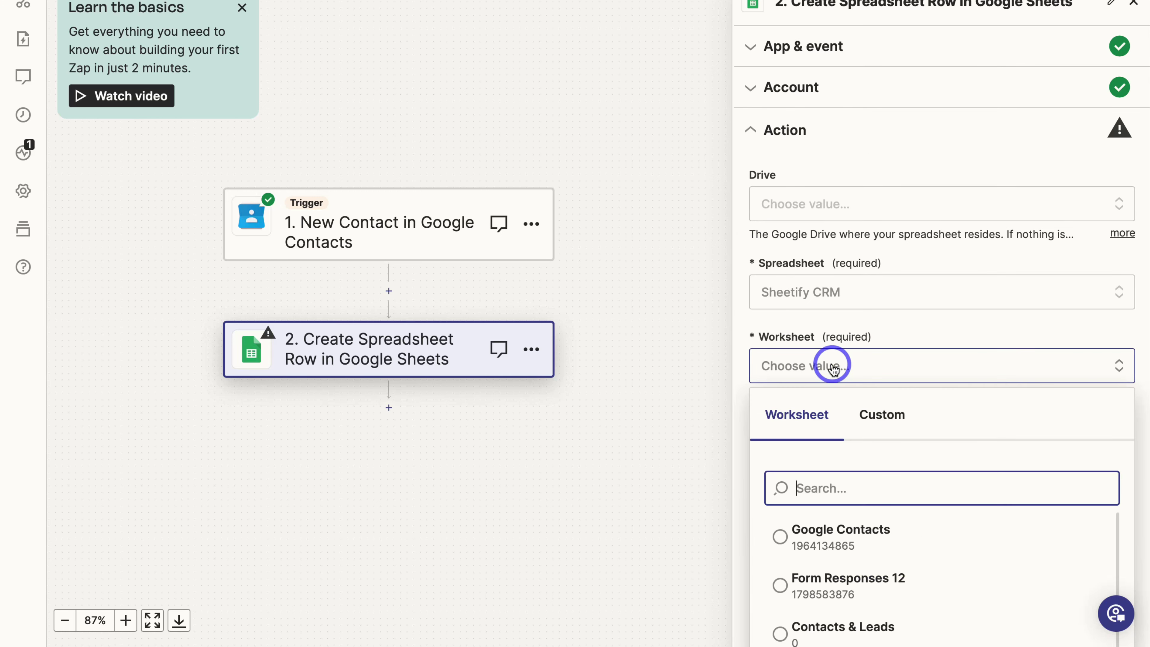
left_click(855, 540)
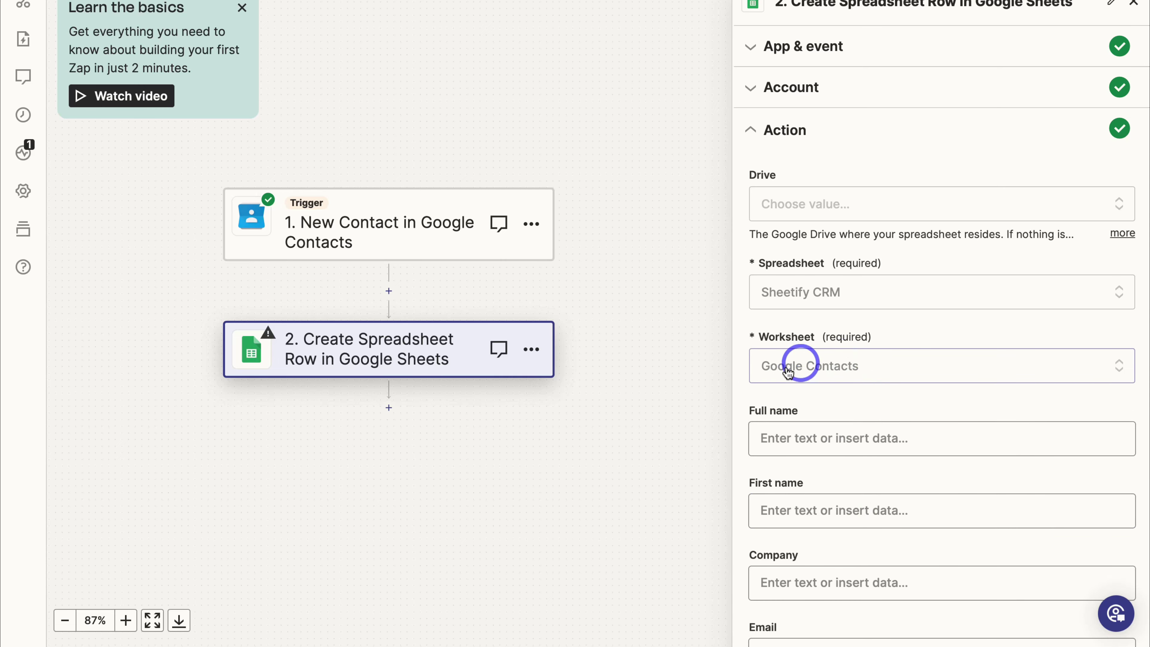
Review the row fields and bring up trigger data for the Full name field.
scroll(854, 389, "down", 6)
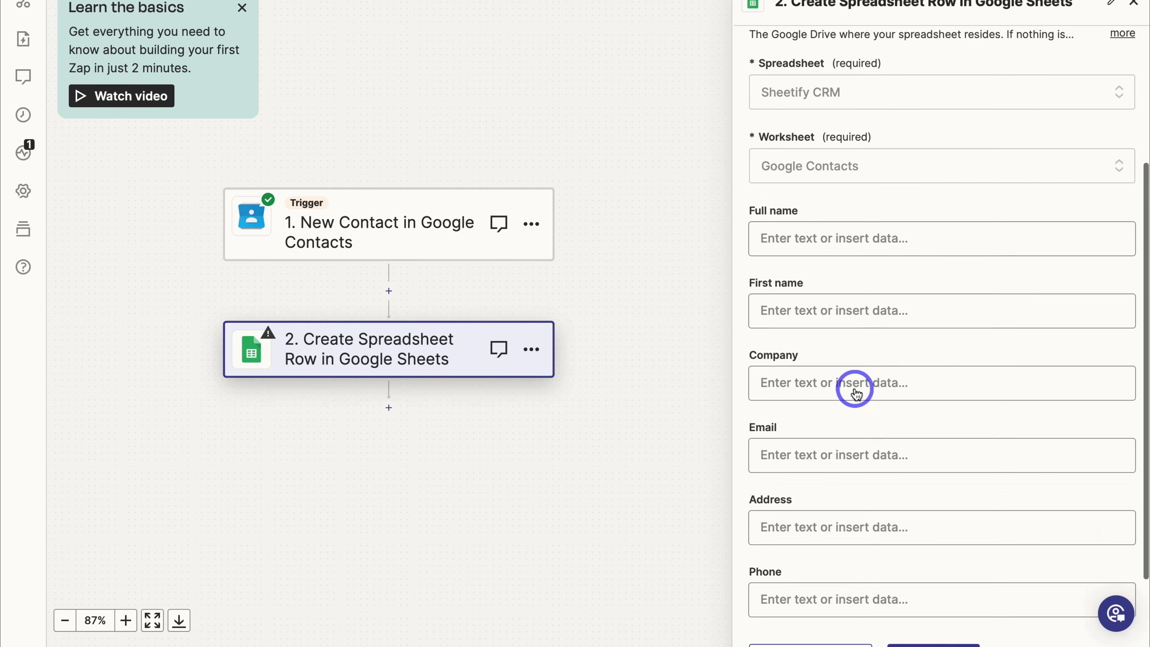
scroll(854, 389, "up", 3)
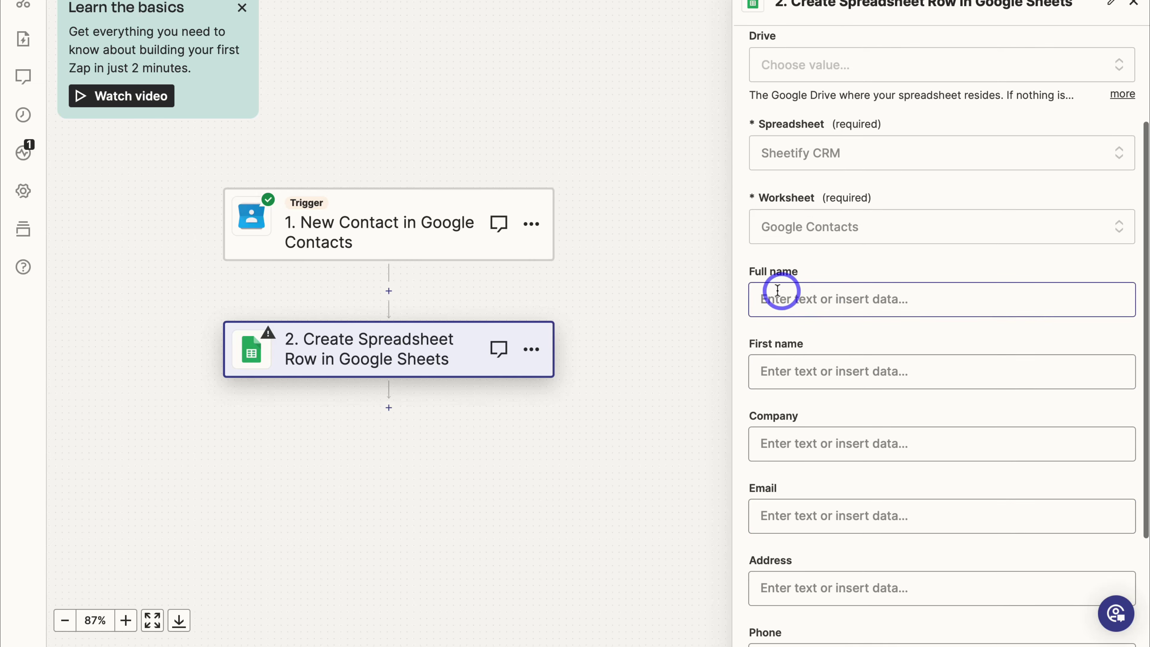
scroll(777, 309, "down", 2)
scroll(777, 309, "down", 2)
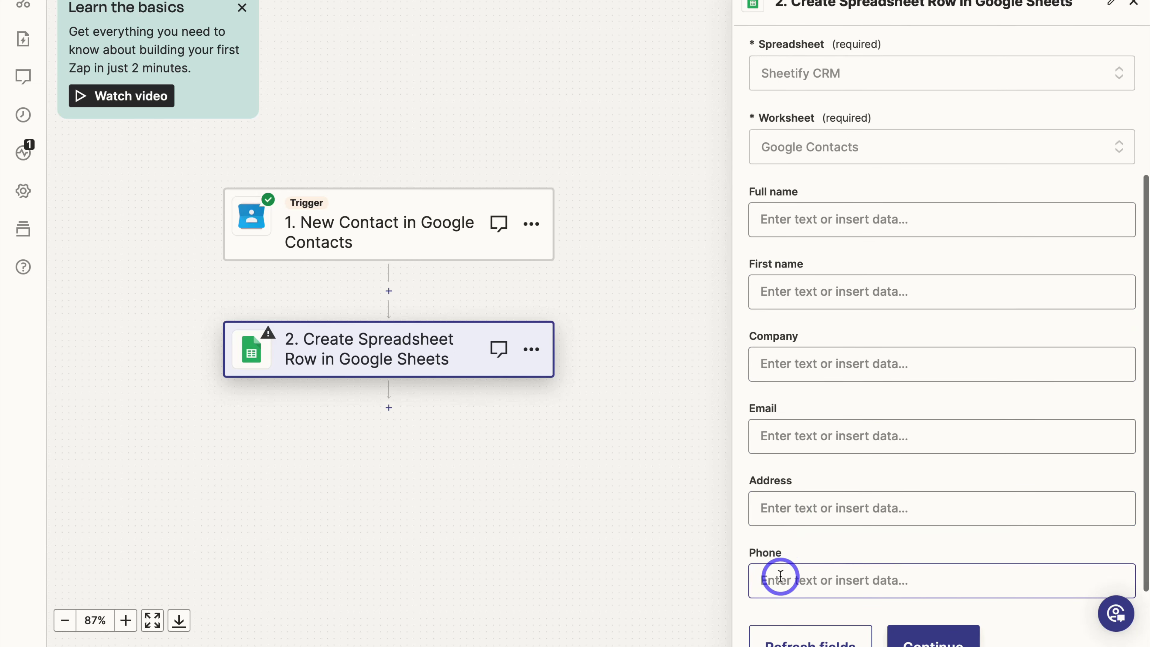
scroll(788, 612, "up", 1)
scroll(793, 584, "up", 3)
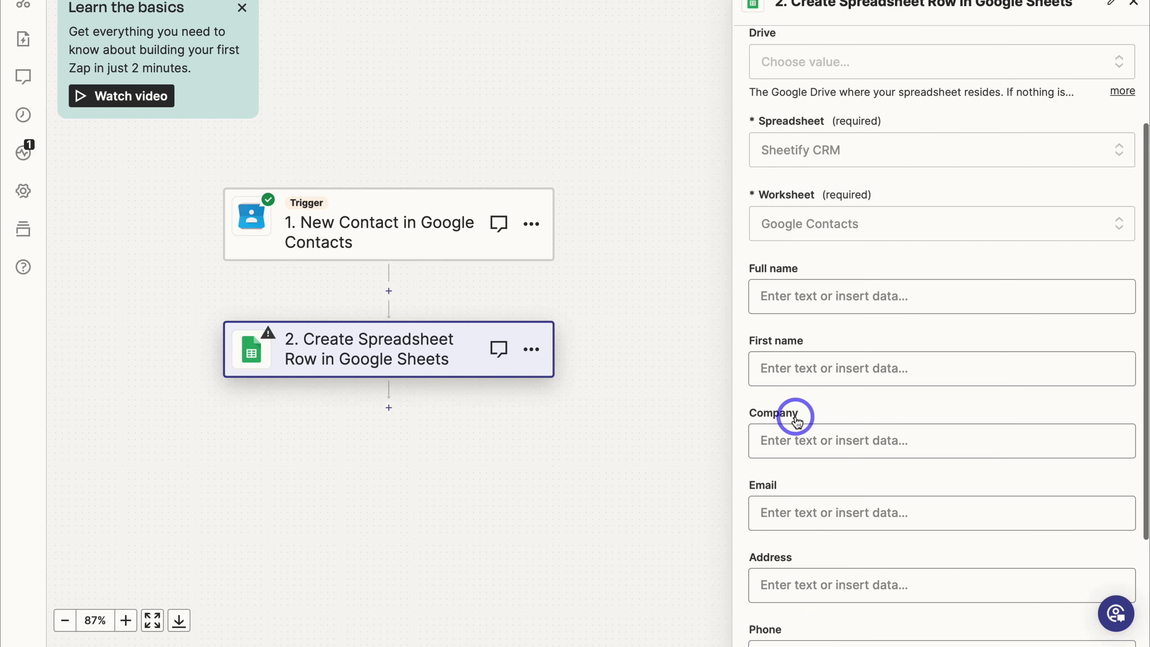
scroll(794, 414, "up", 3)
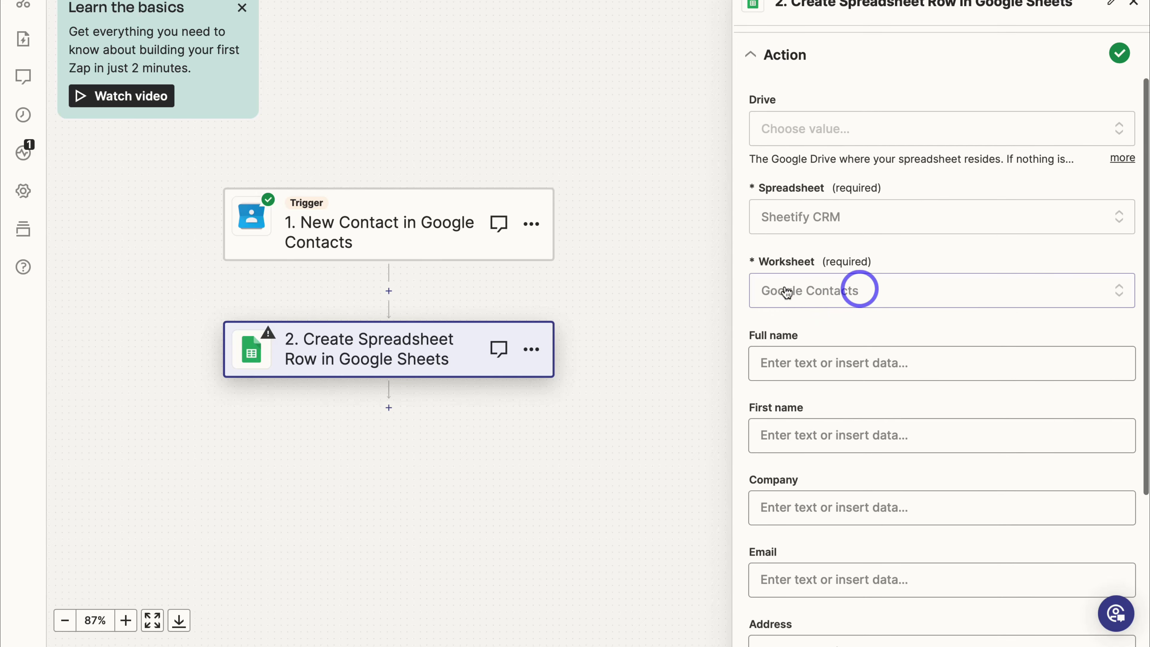
left_click(818, 363)
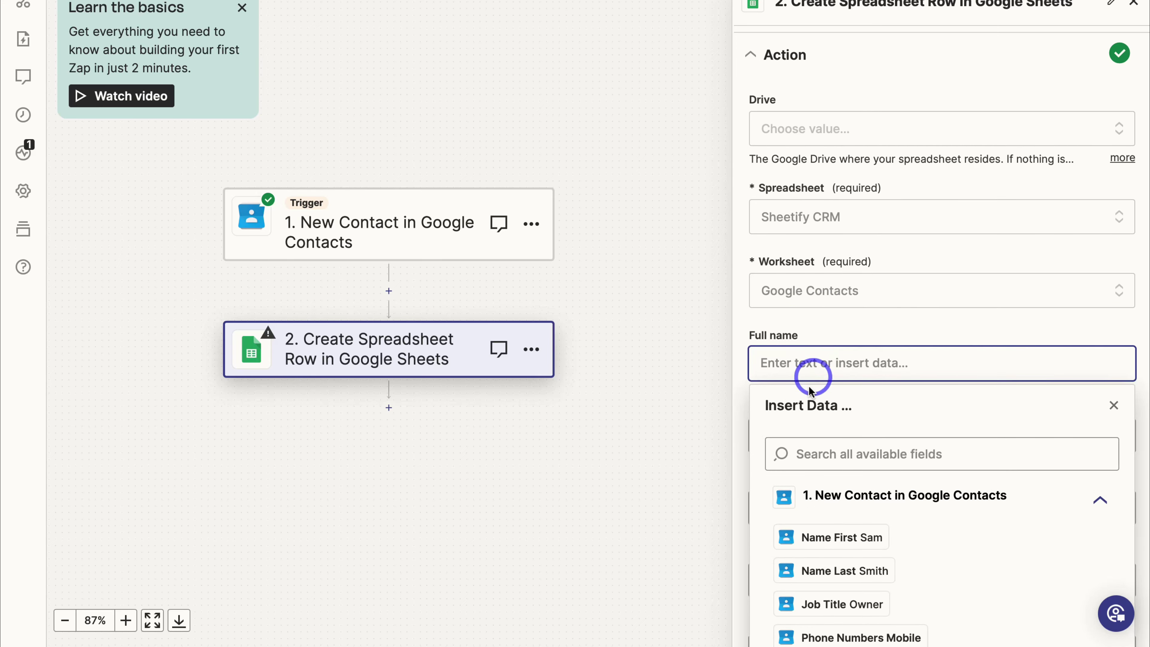
Map the contact's first name and last name into the Full name field.
scroll(841, 538, "down", 1)
scroll(841, 537, "up", 1)
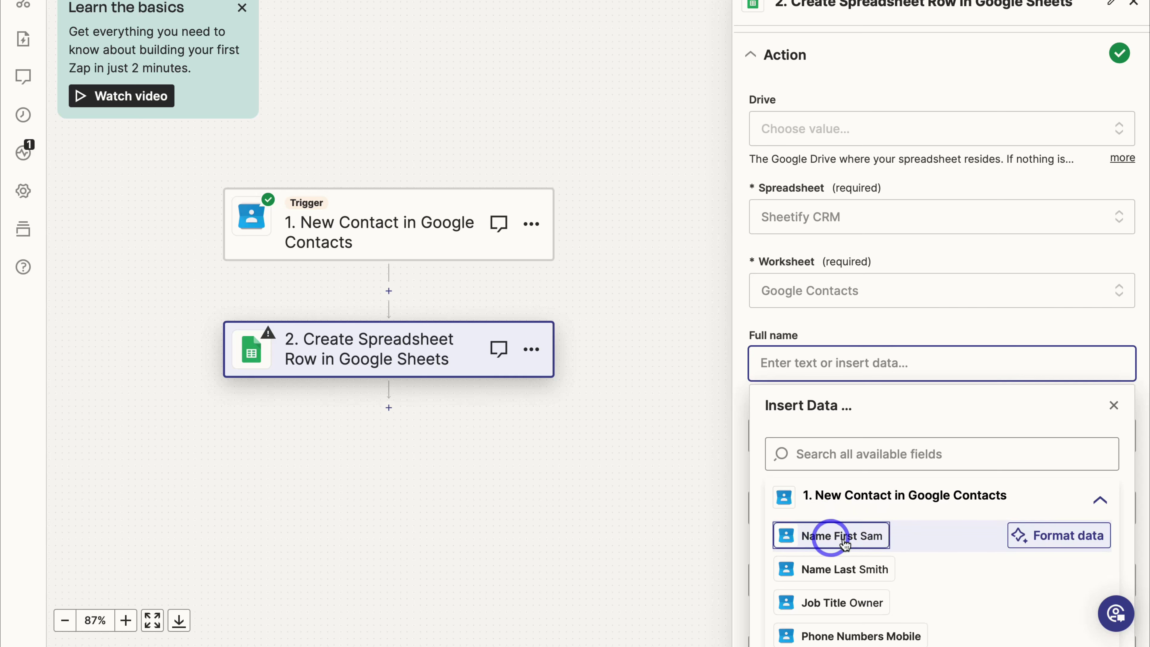
left_click(830, 541)
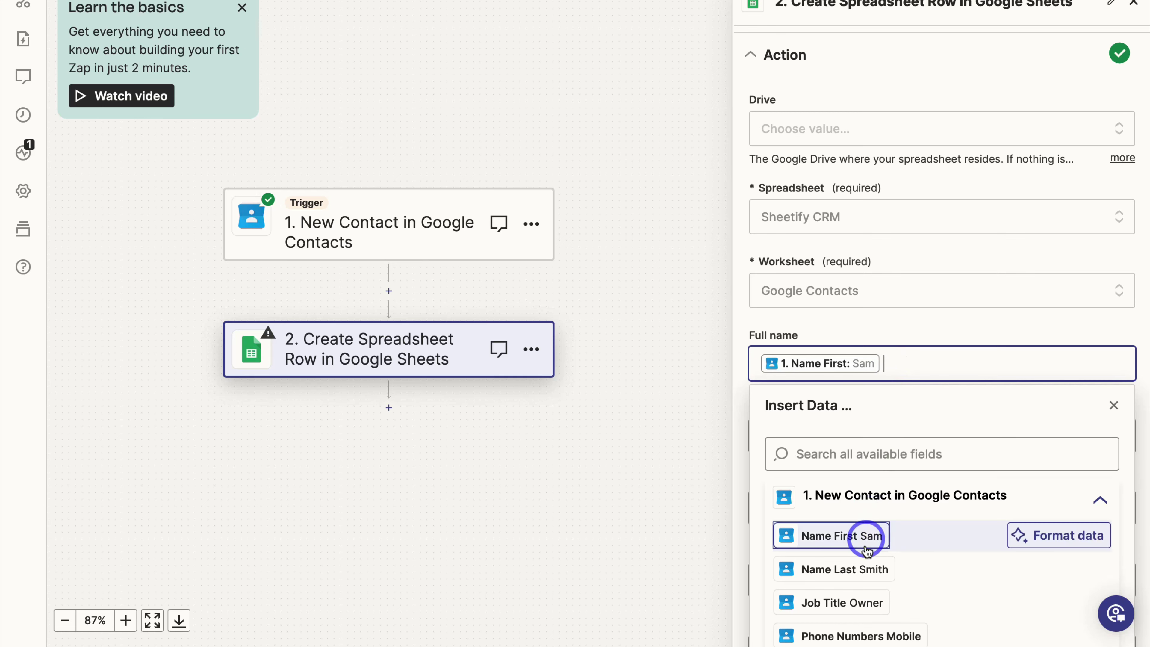
left_click(863, 571)
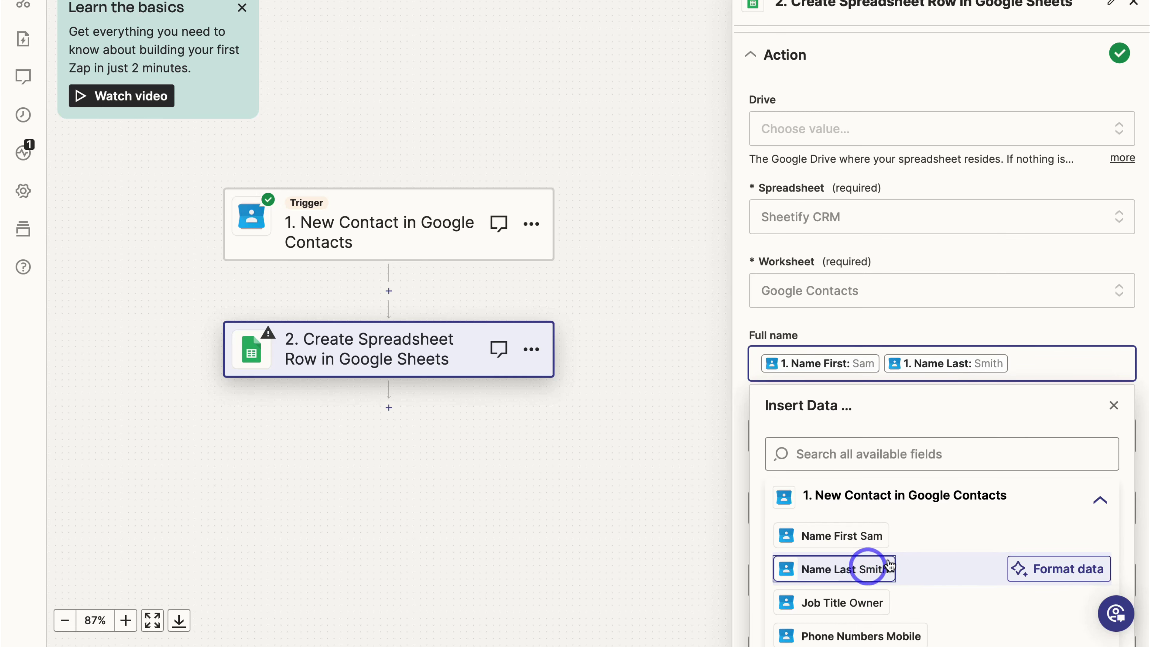
left_click(1113, 405)
Map the contact's first name into the First name field.
left_click(886, 444)
scroll(874, 474, "down", 3)
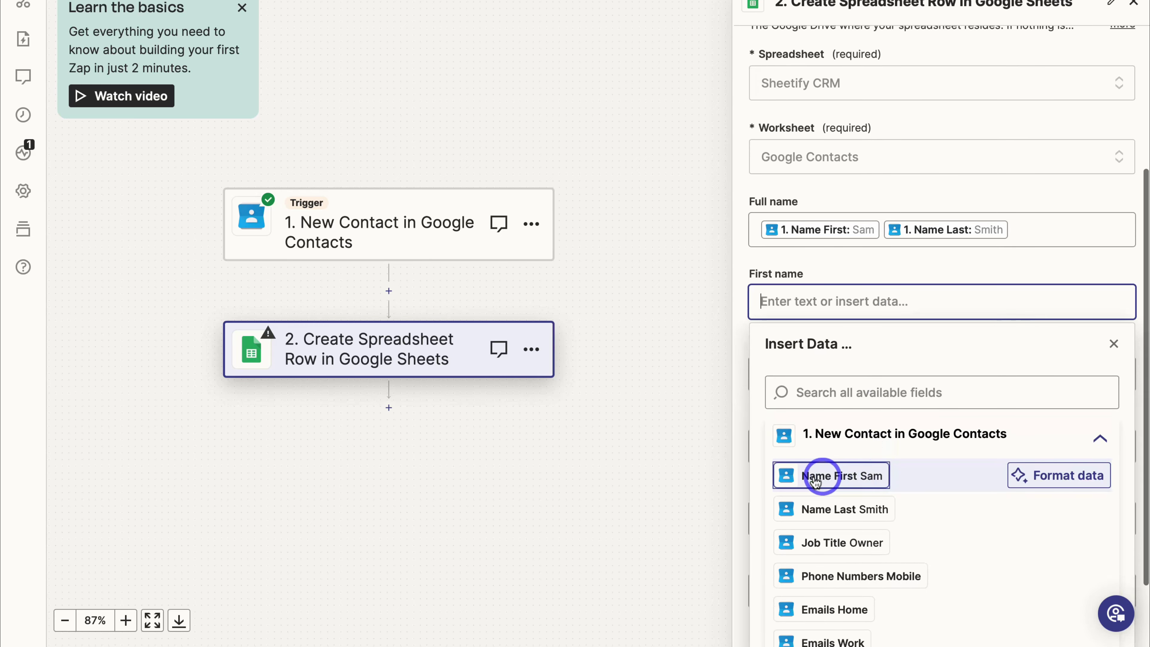
left_click(872, 485)
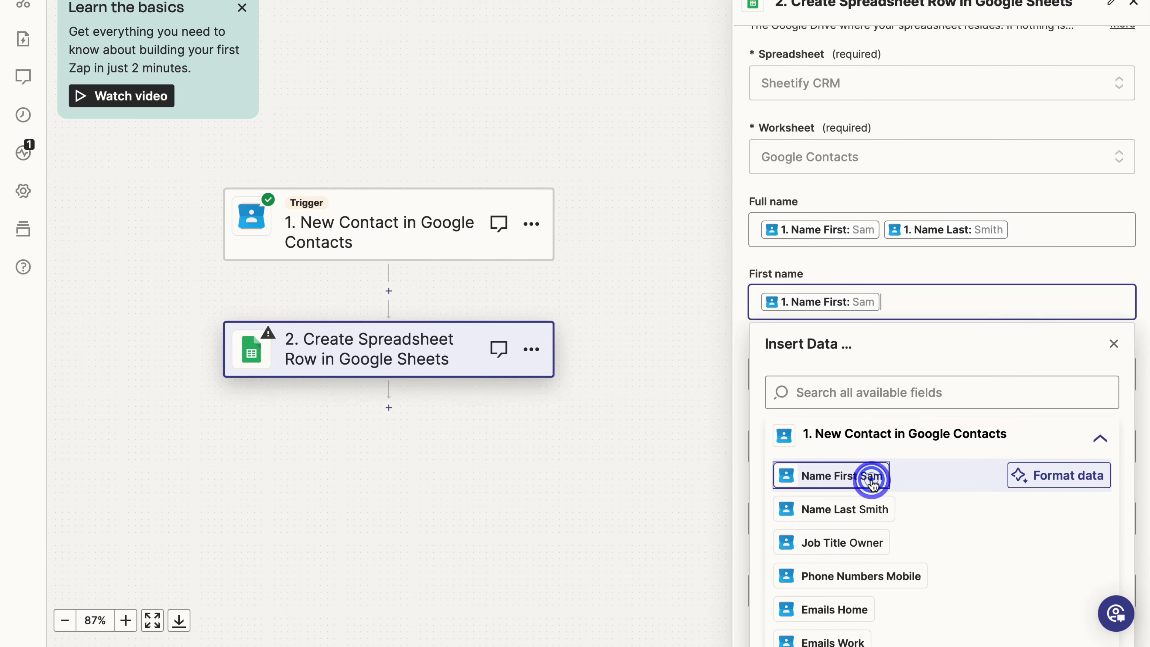
left_click(1114, 343)
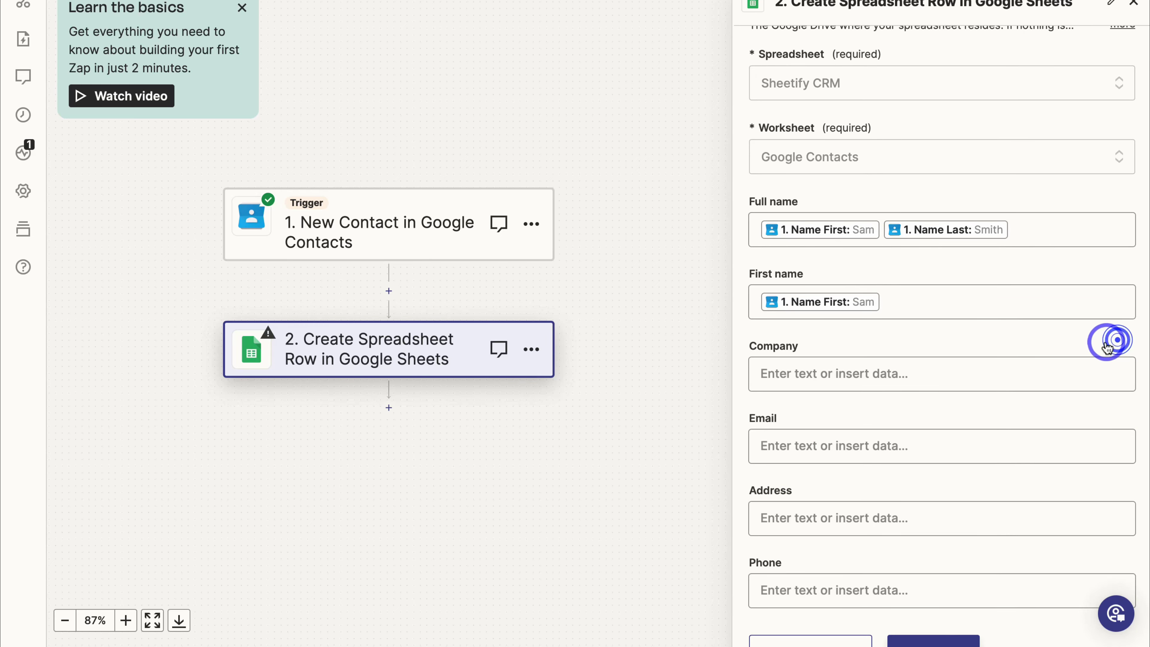
Map the contact's company into the Company field.
left_click(825, 374)
scroll(860, 453, "down", 2)
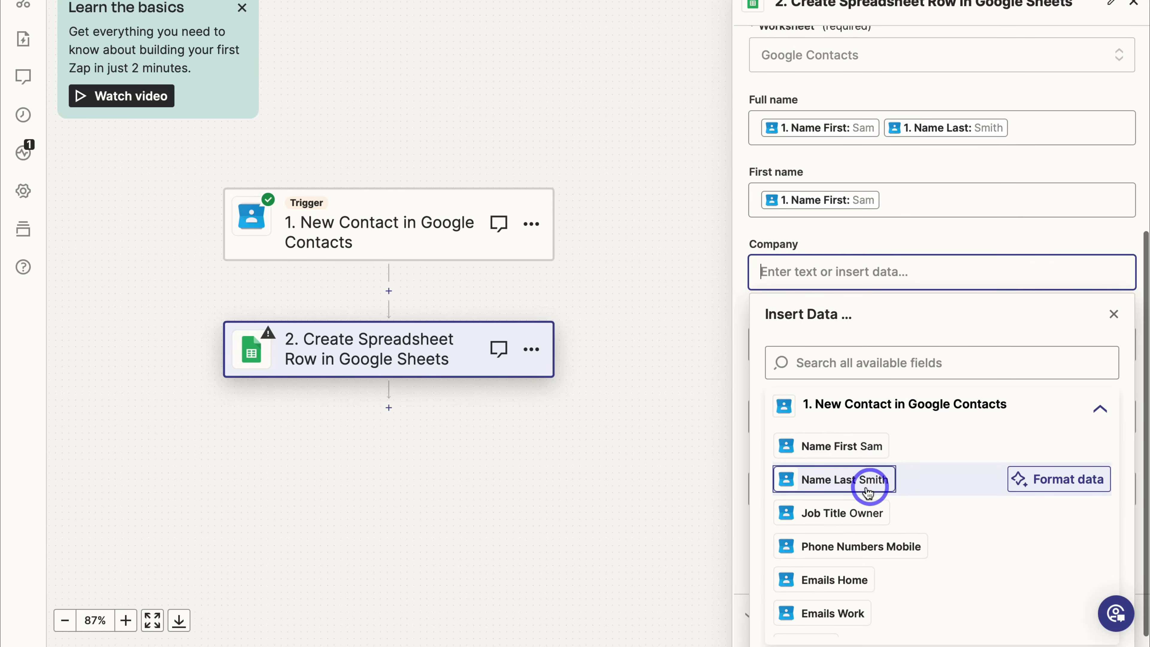
scroll(872, 549, "down", 3)
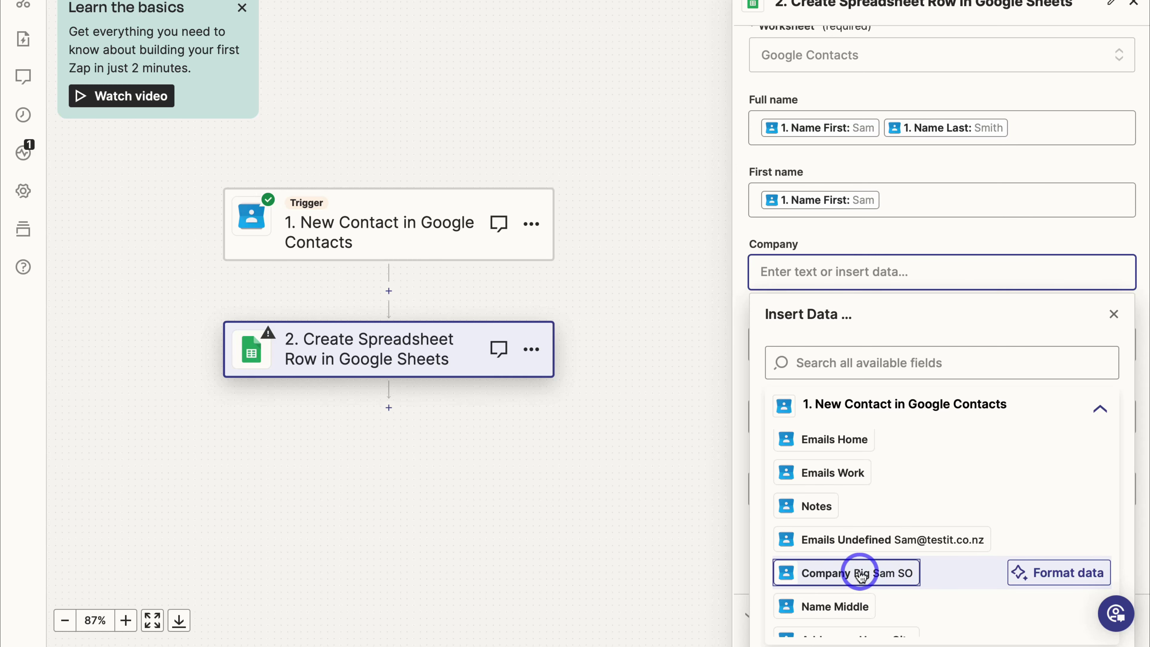
left_click(877, 574)
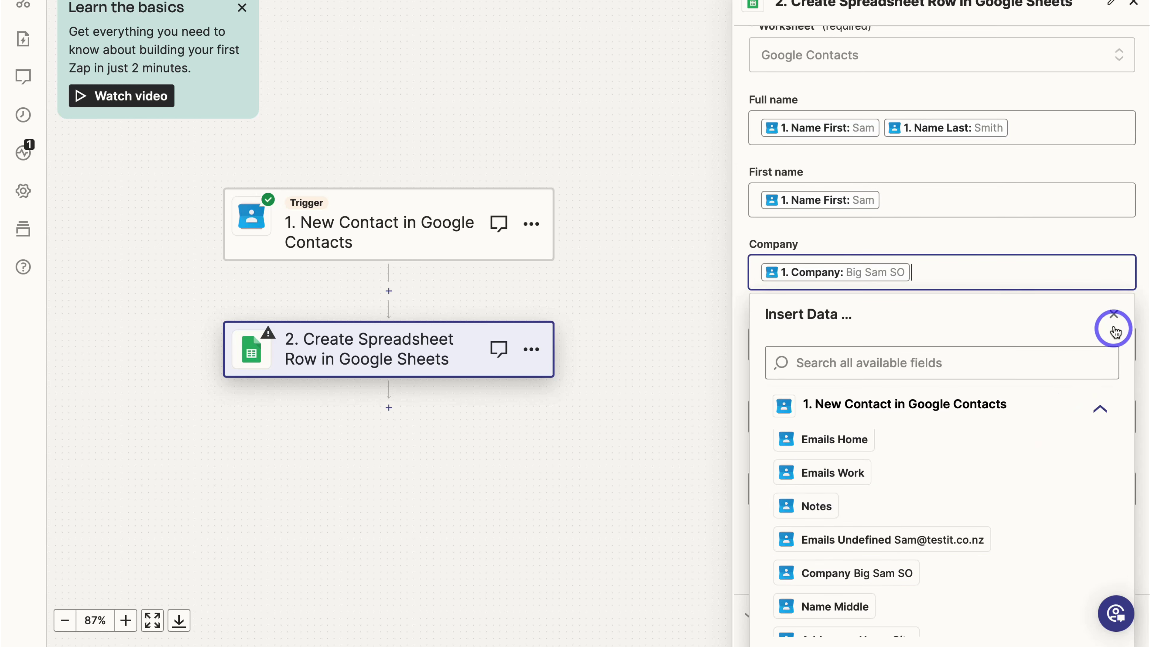
left_click(1113, 315)
Fill the Email field with the contact's email address and work email.
left_click(951, 381)
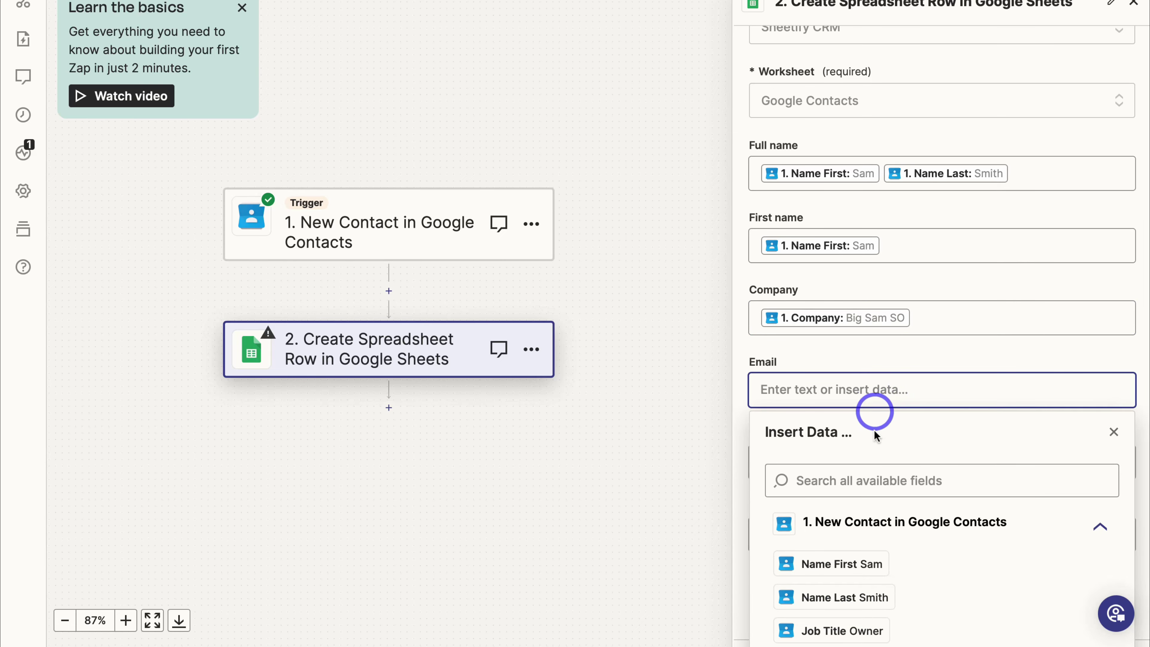
scroll(874, 545, "down", 3)
scroll(874, 546, "down", 3)
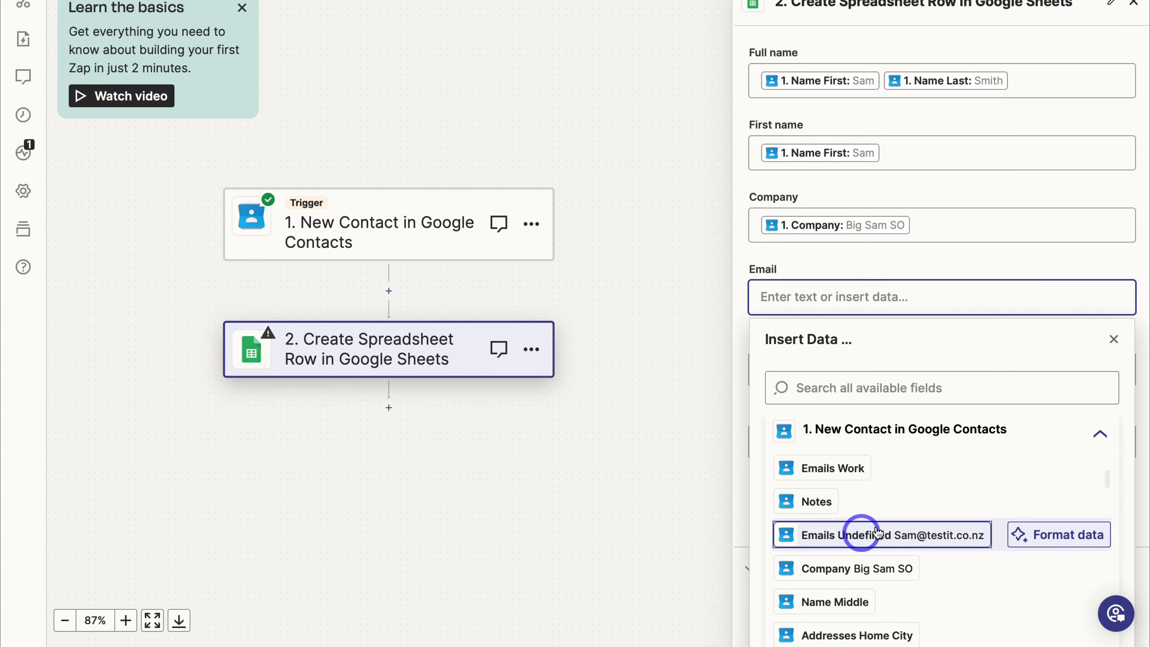
left_click(861, 536)
scroll(834, 531, "up", 1)
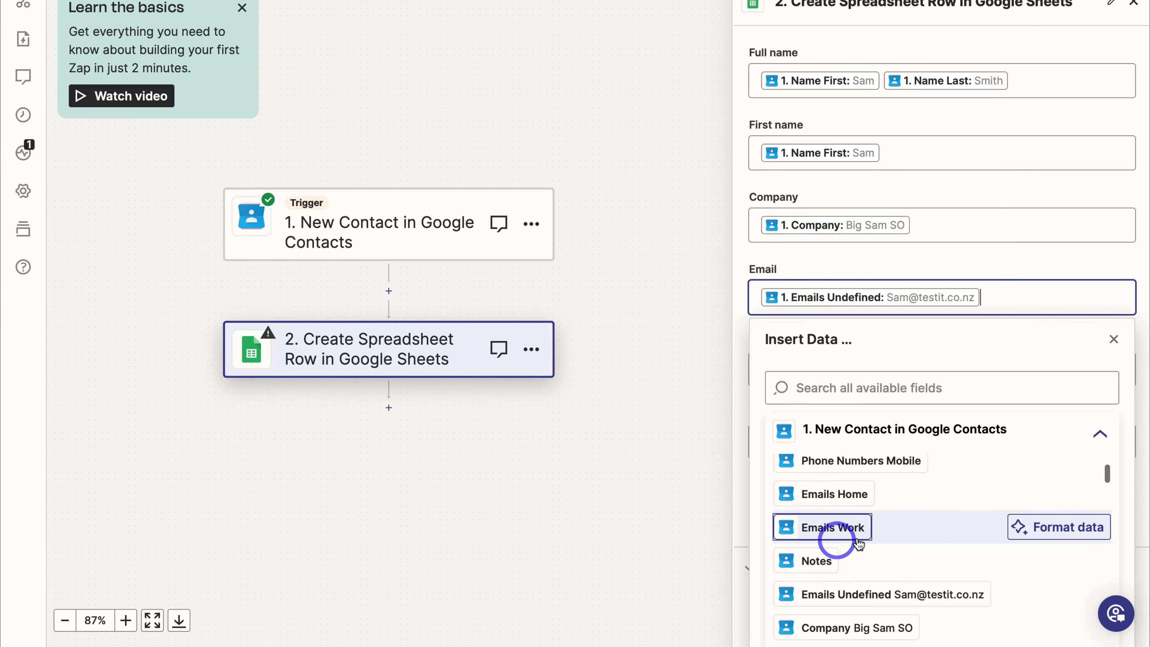
left_click(899, 533)
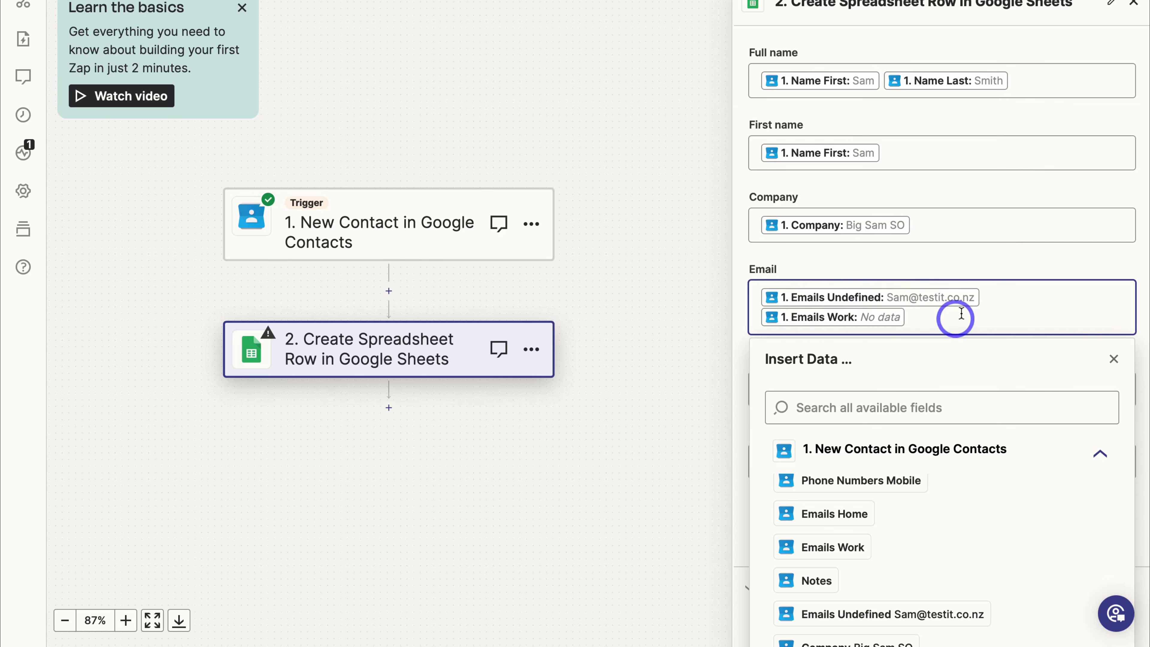
left_click(1113, 359)
Map the contact's formatted address into the Address field.
left_click(833, 442)
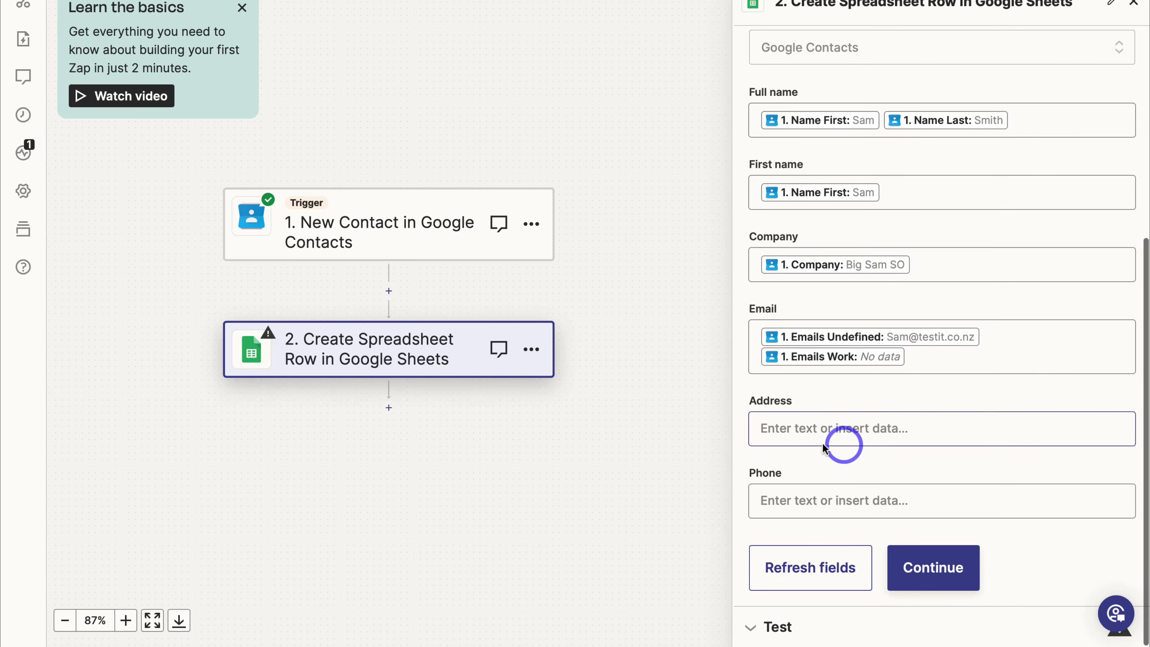
scroll(867, 470, "down", 5)
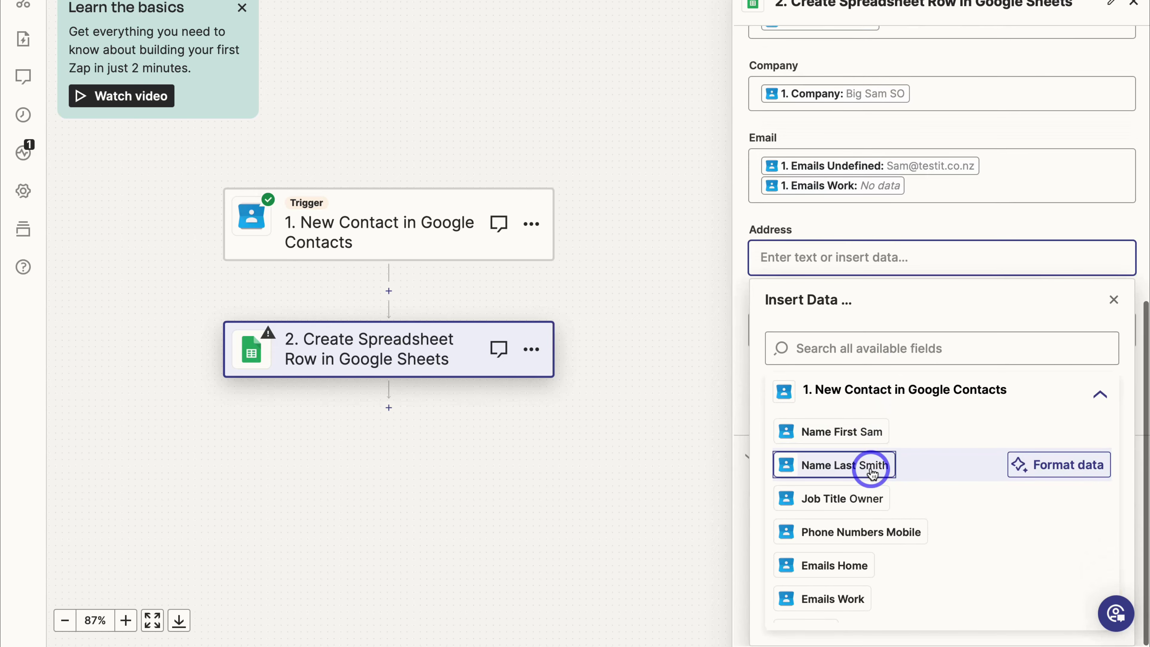
scroll(871, 472, "down", 3)
scroll(896, 471, "up", 1)
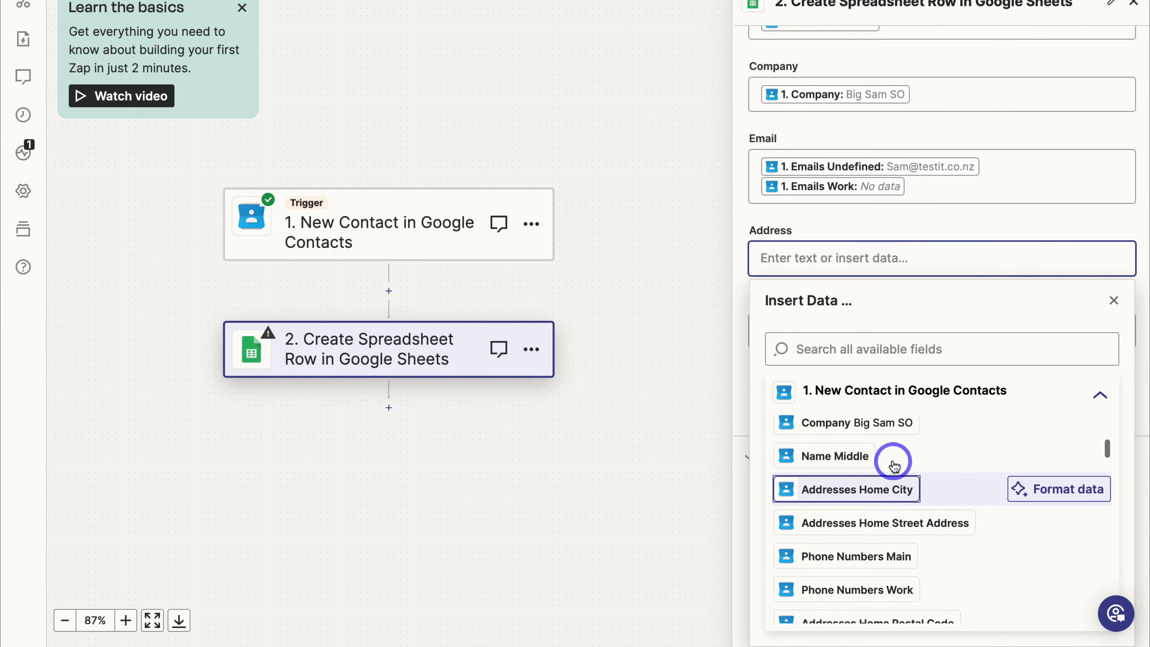
scroll(883, 467, "down", 1)
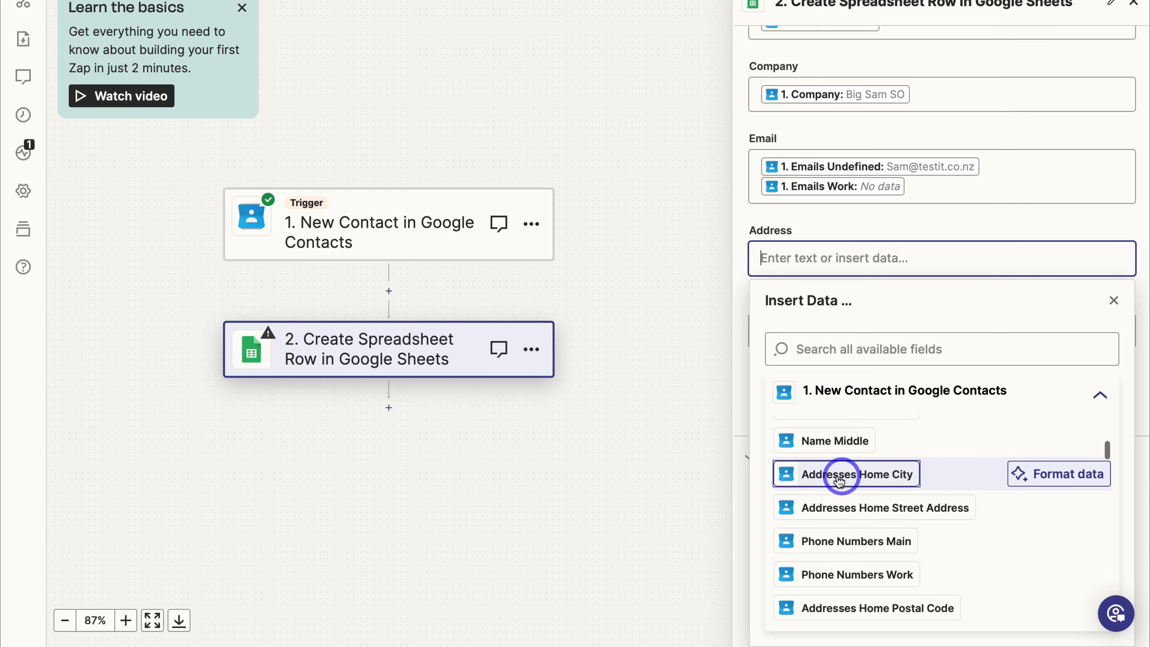
scroll(835, 489, "down", 1)
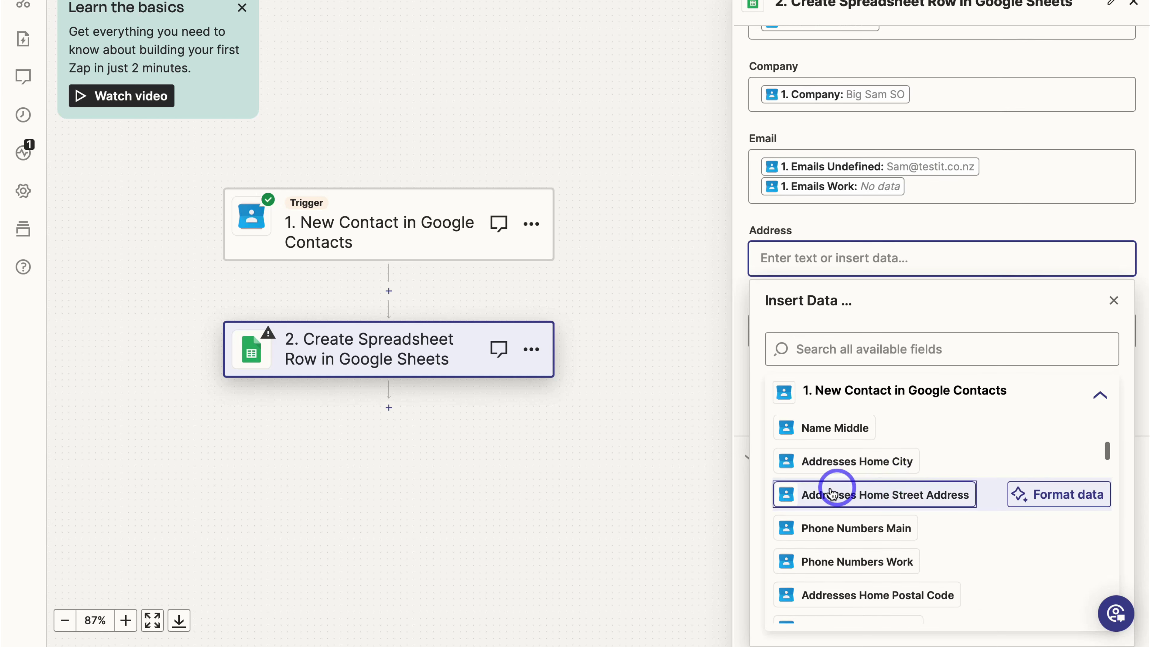
scroll(906, 496, "down", 1)
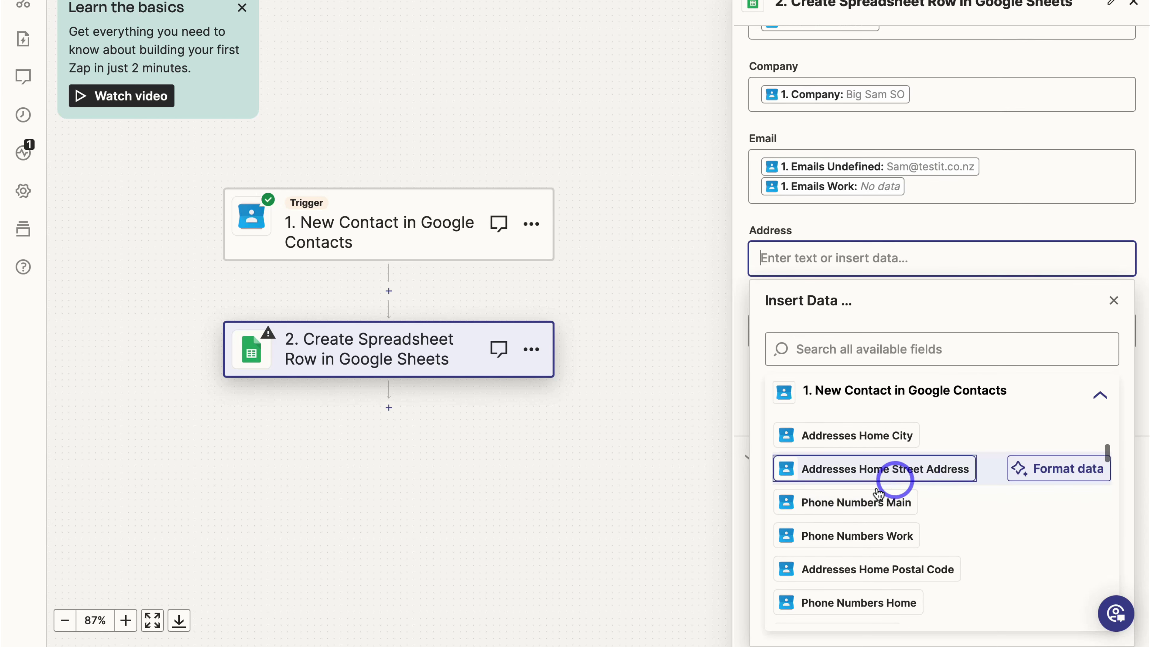
scroll(903, 471, "down", 2)
scroll(896, 520, "down", 8)
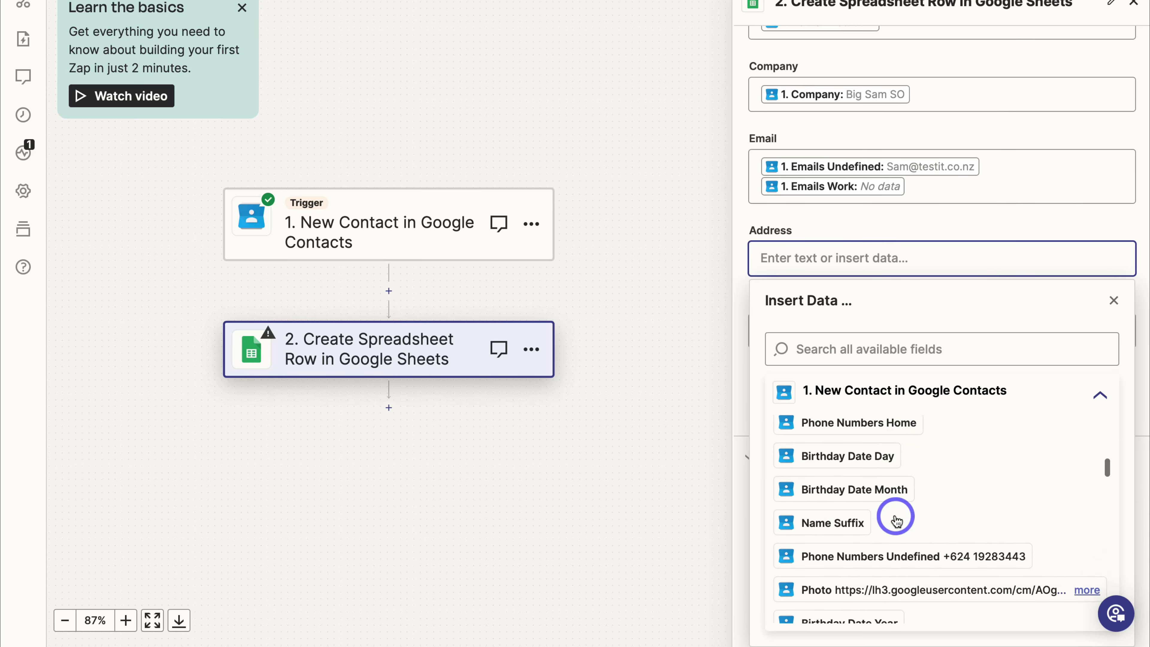
scroll(865, 573, "down", 2)
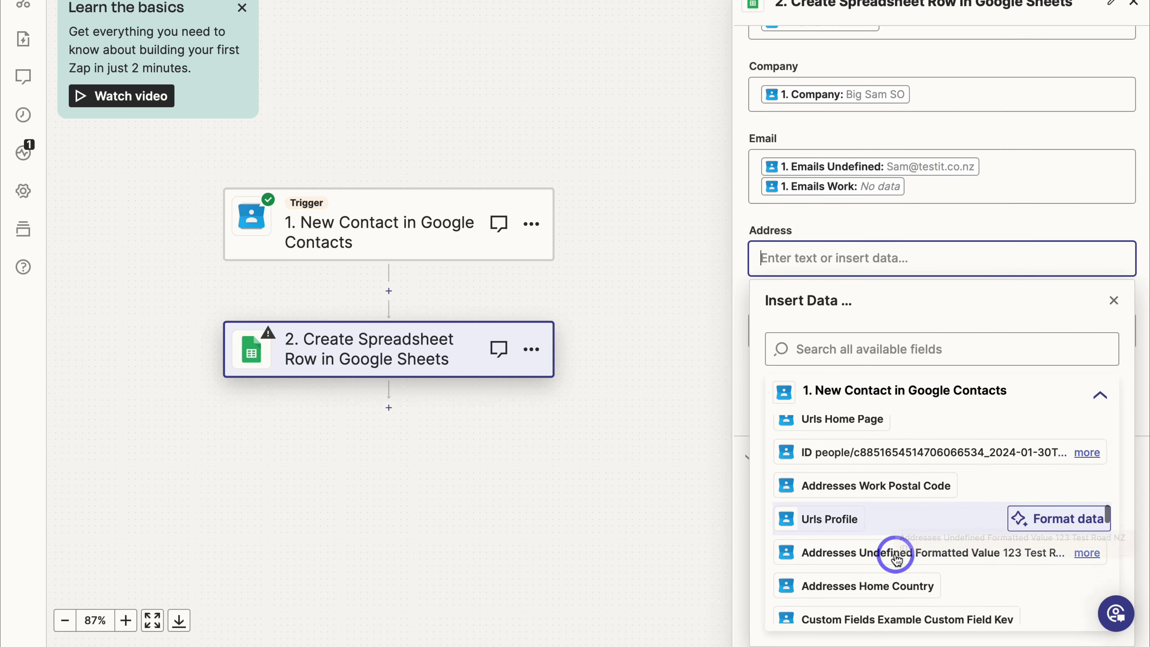
left_click(871, 549)
scroll(888, 529, "up", 6)
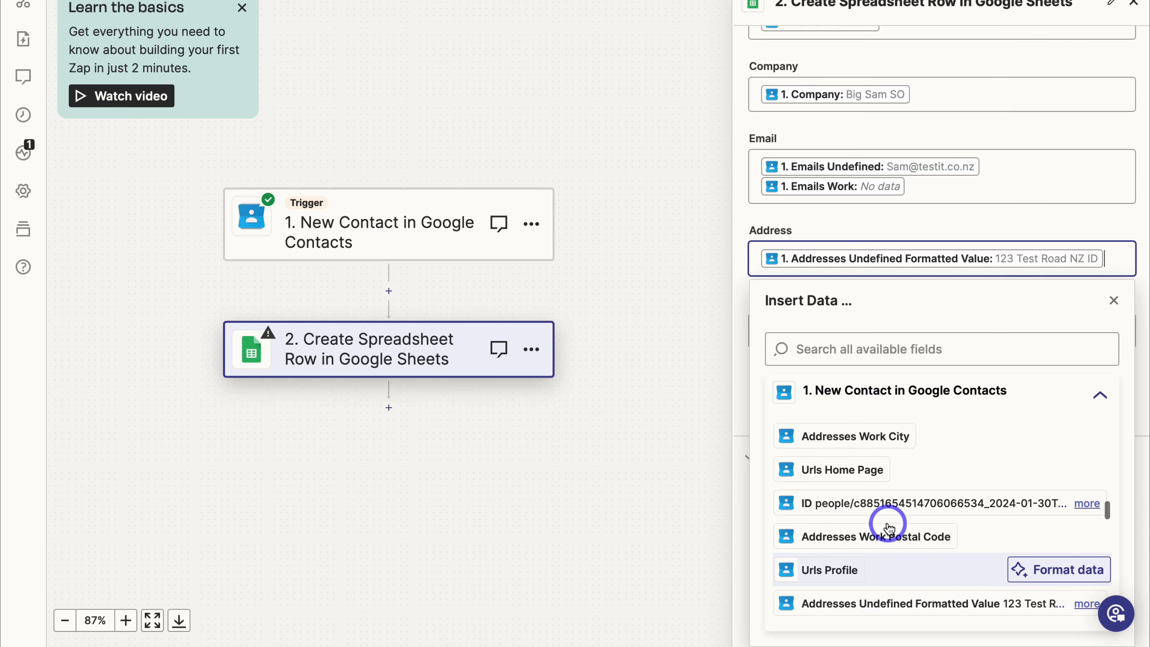
scroll(888, 528, "up", 12)
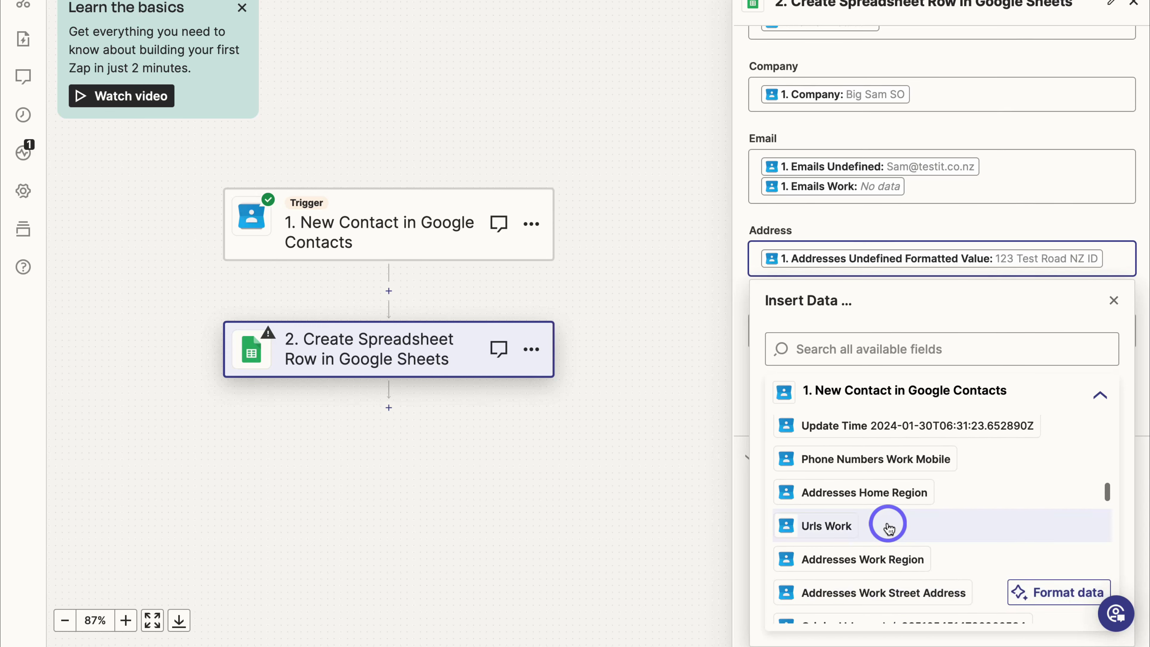
scroll(888, 527, "up", 1)
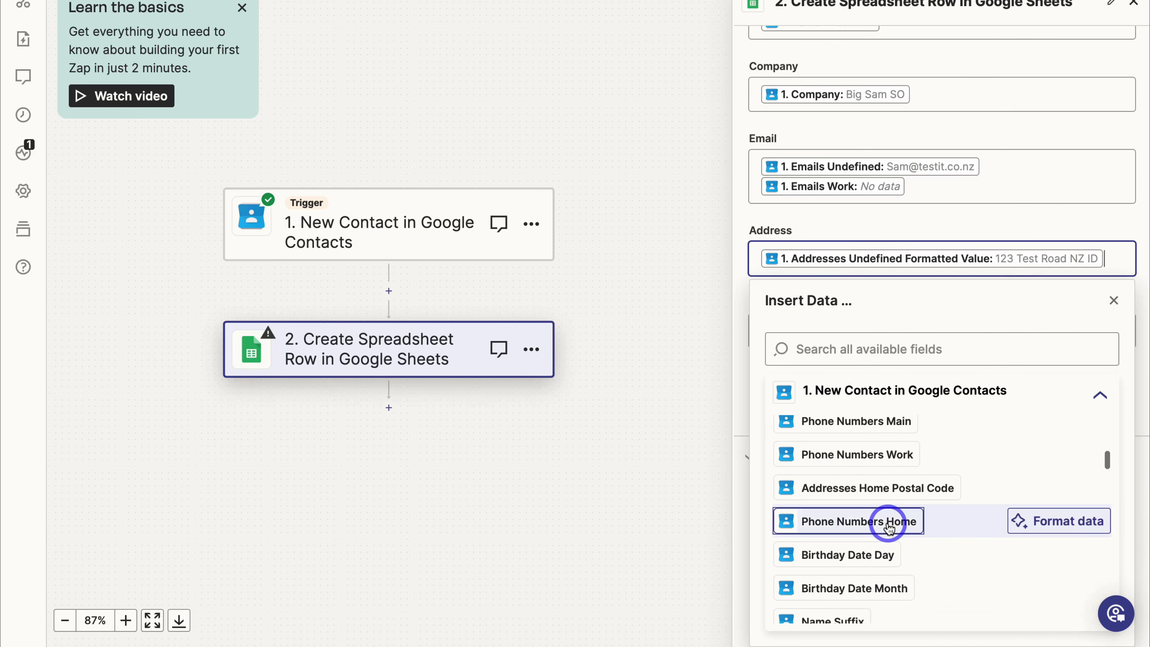
scroll(894, 495, "up", 3)
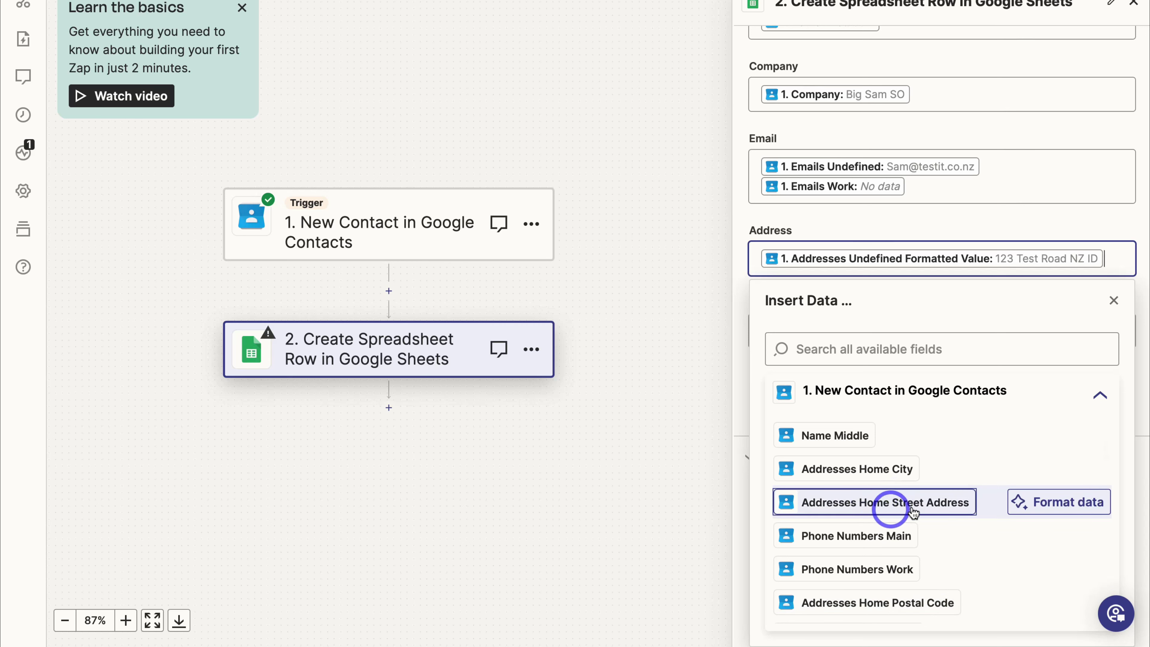
scroll(879, 539, "down", 2)
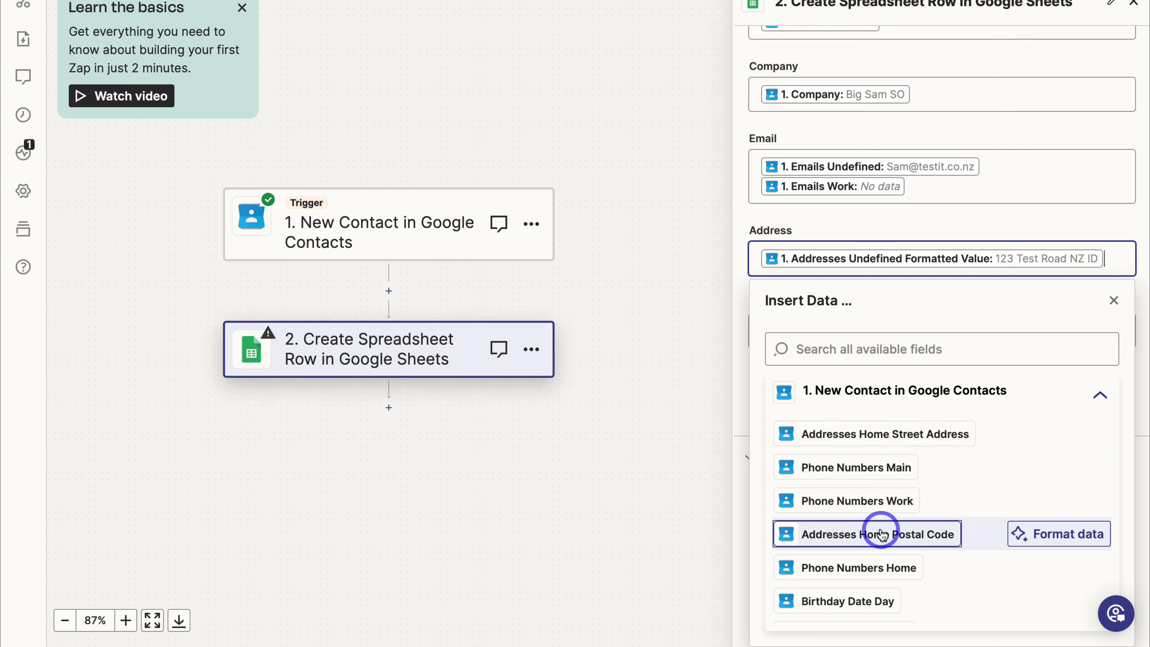
left_click(1114, 301)
Fill the Phone field with 'Phone Numbers Work' and 'Phone Numbers Undefined'.
left_click(818, 499)
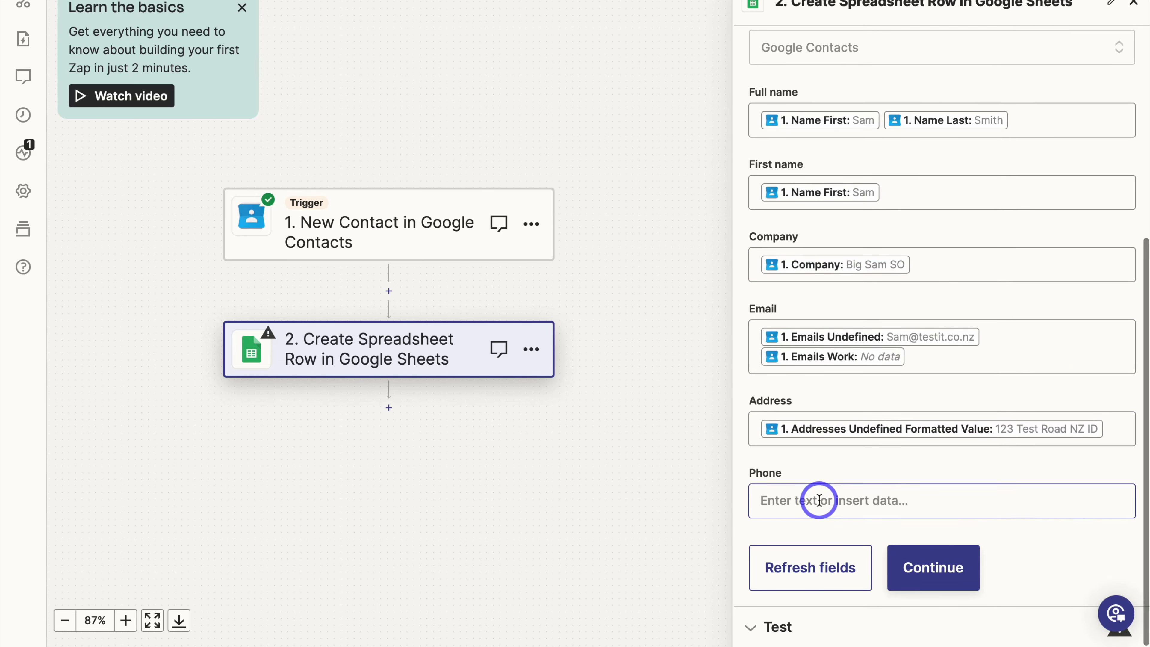
scroll(828, 480, "down", 3)
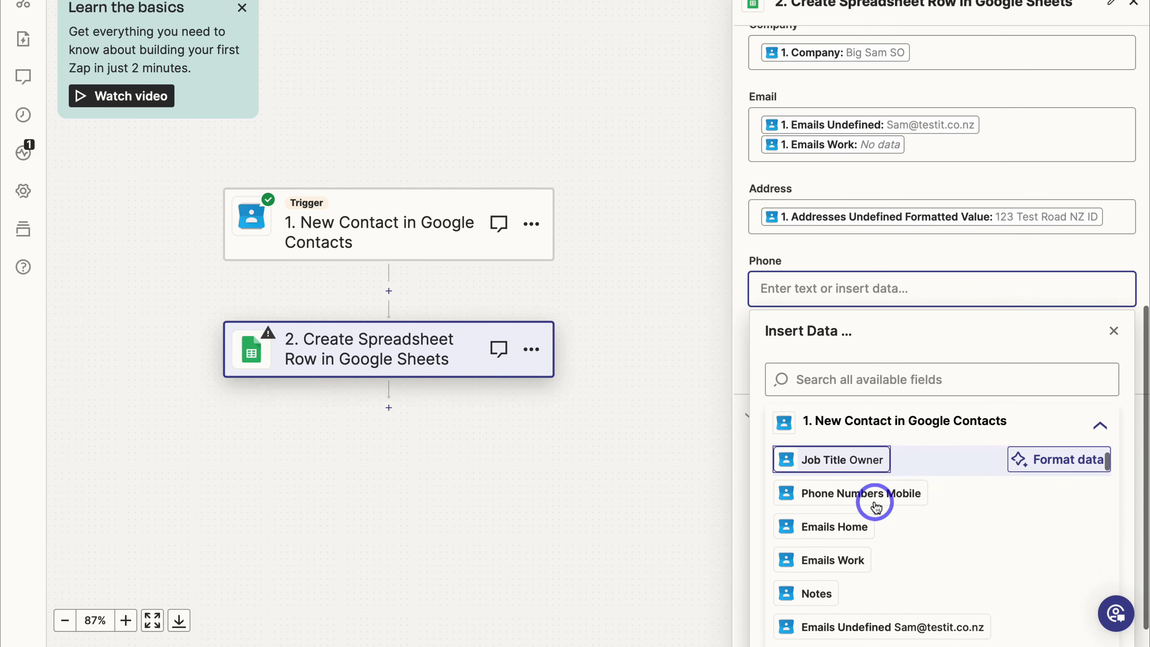
scroll(875, 507, "down", 5)
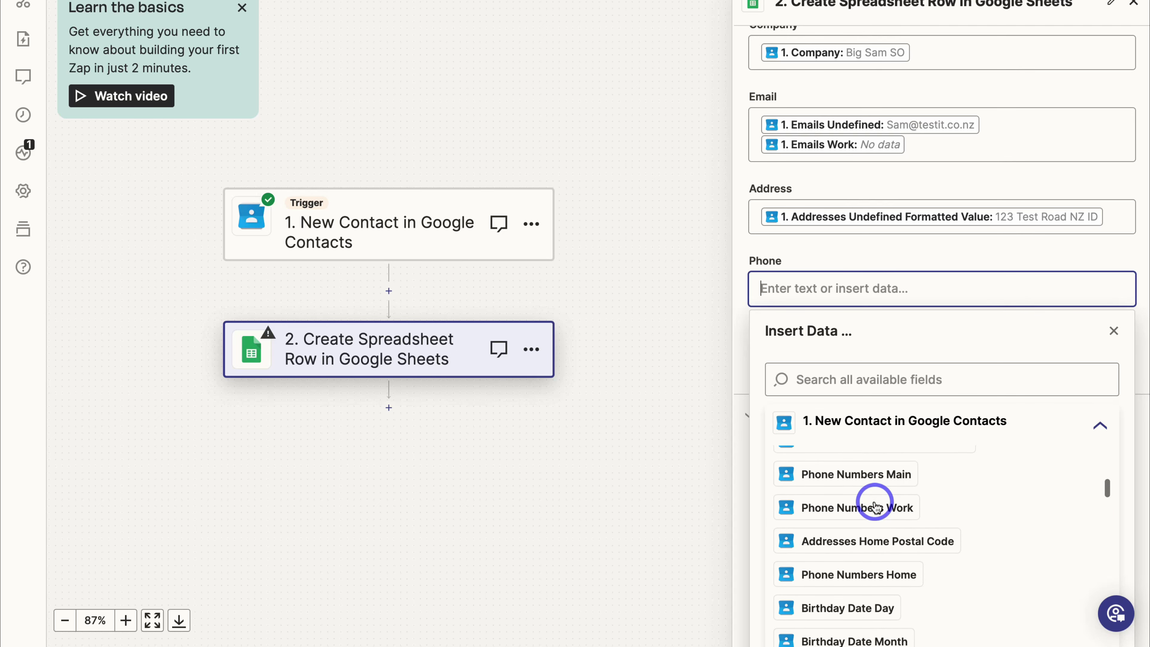
left_click(839, 526)
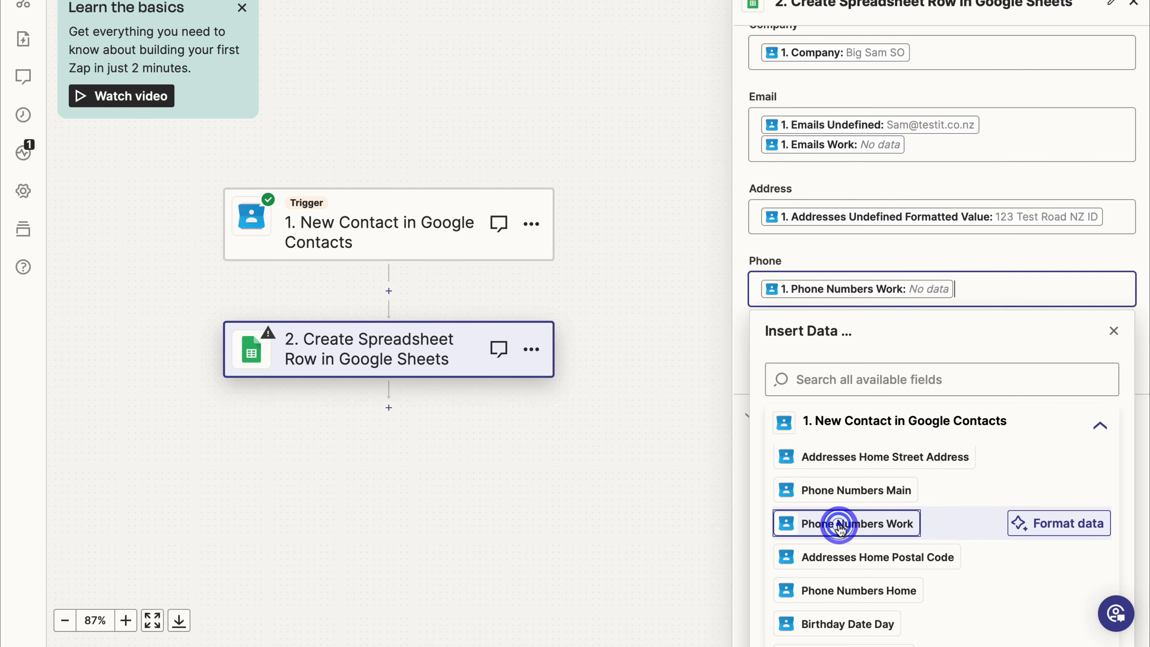
scroll(810, 530, "down", 3)
left_click(889, 539)
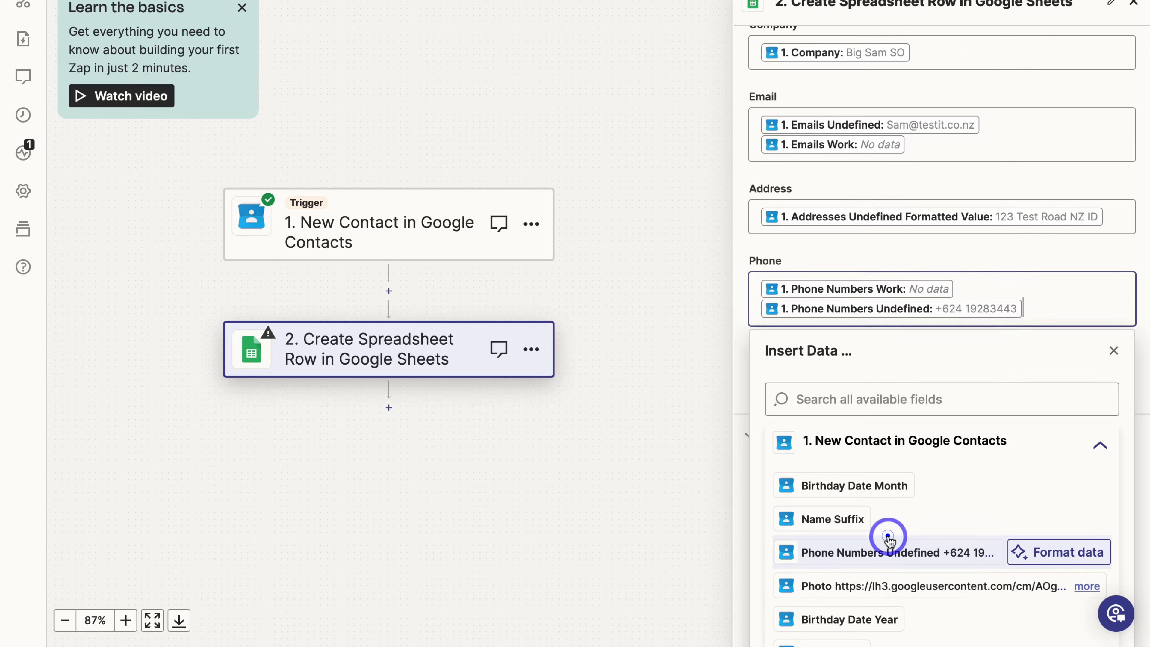
left_click(743, 374)
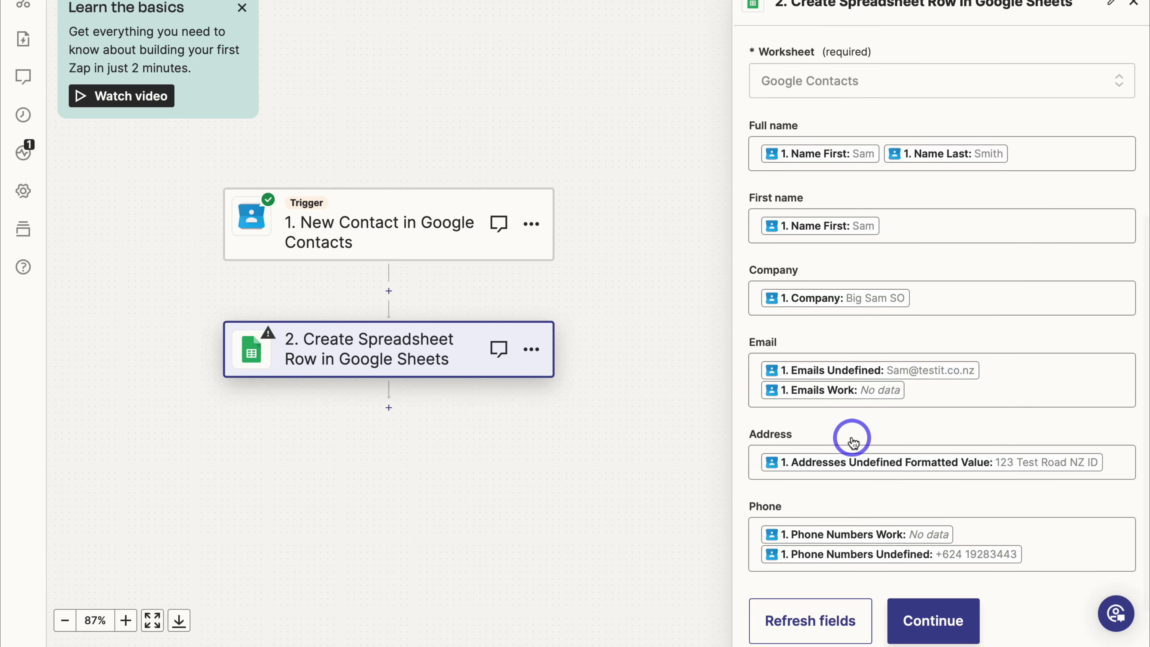
scroll(849, 437, "down", 2)
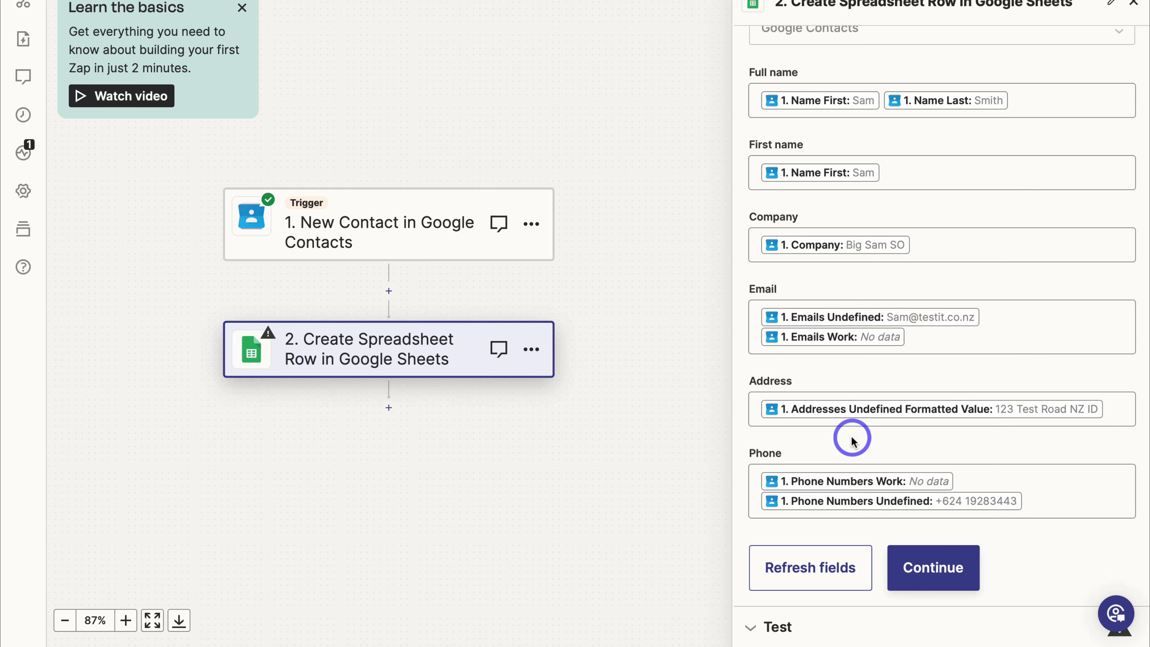
Send a test row to Google Sheets, then publish the Zap as version v1.
key("Return")
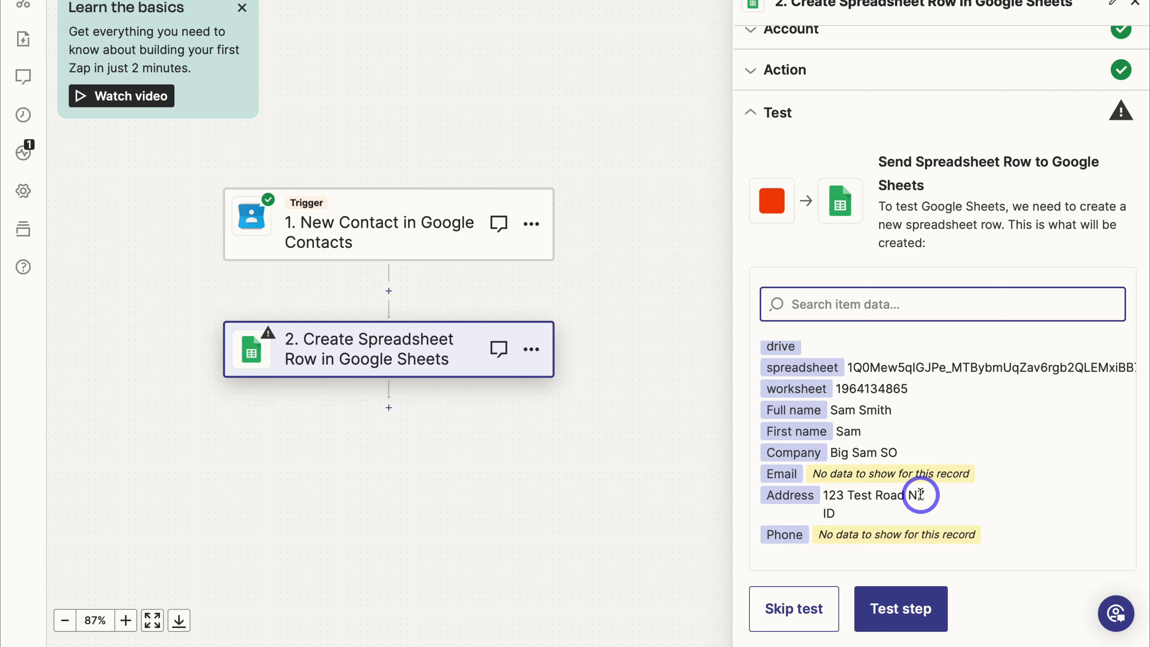
left_click(896, 619)
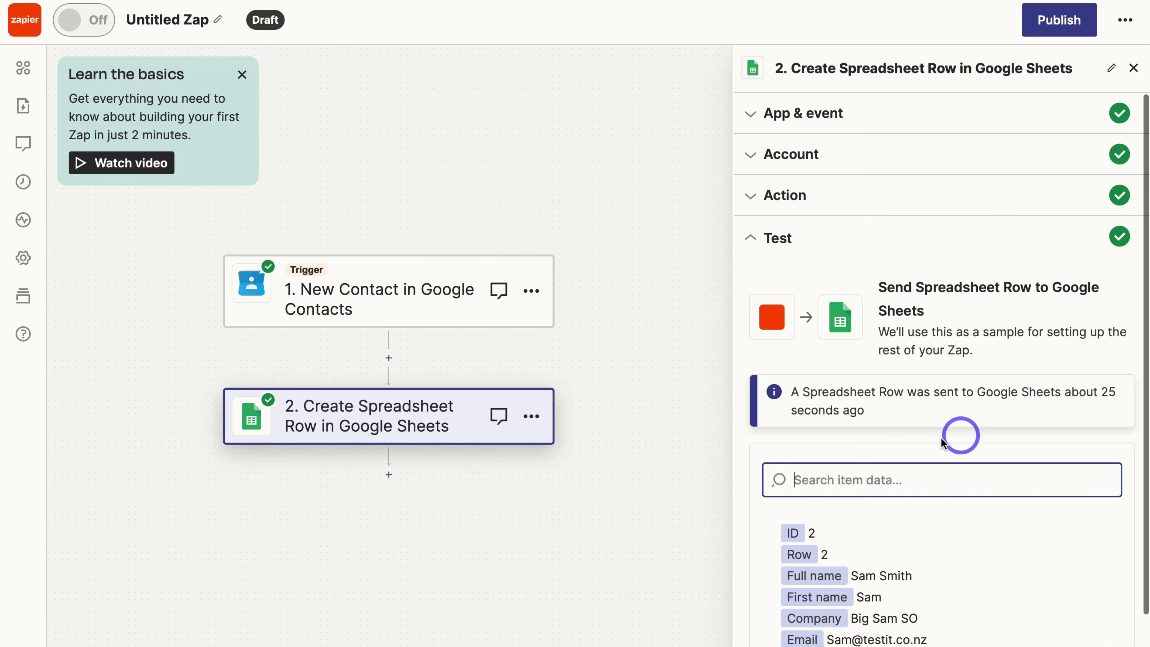
scroll(919, 453, "down", 3)
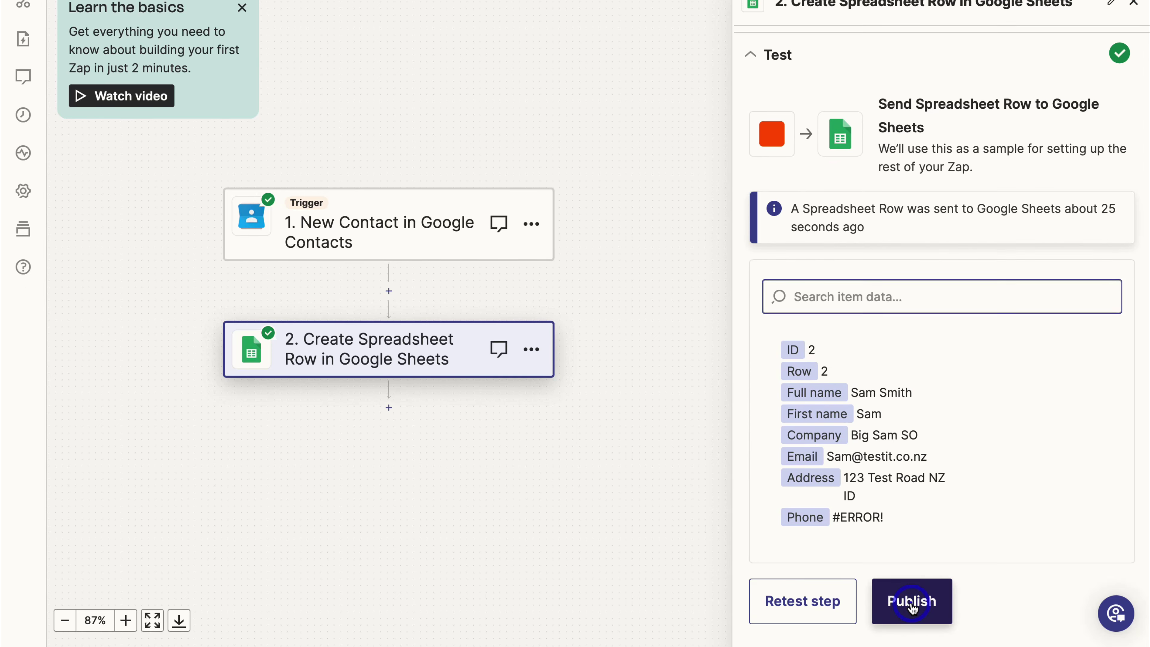
left_click(911, 606)
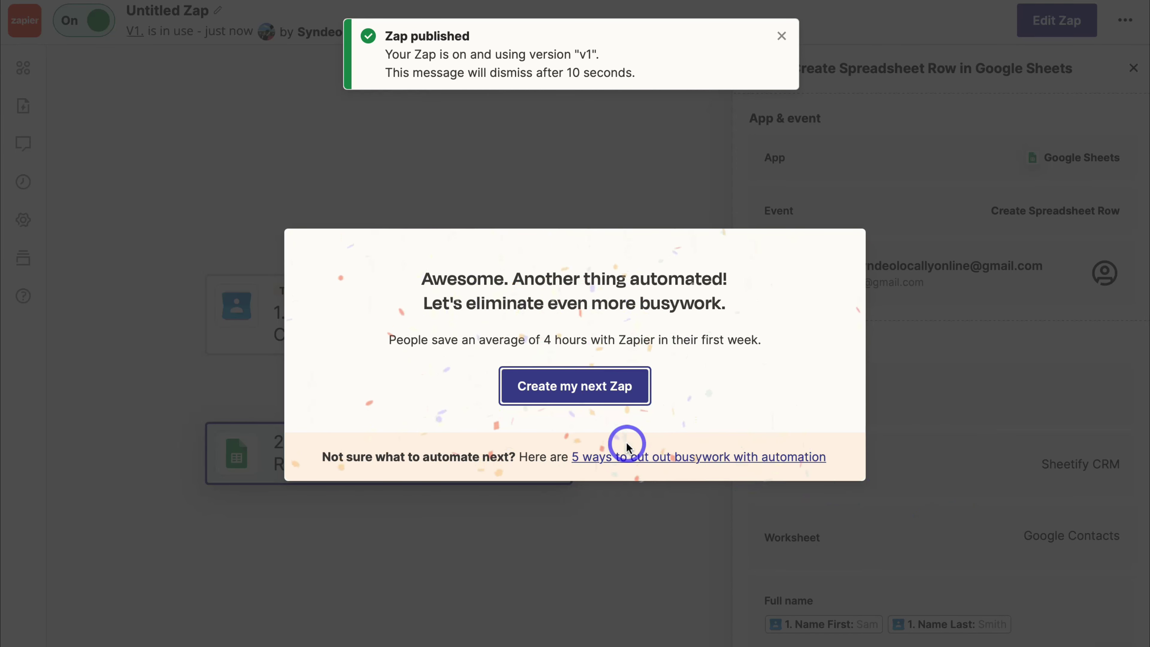
left_click(513, 201)
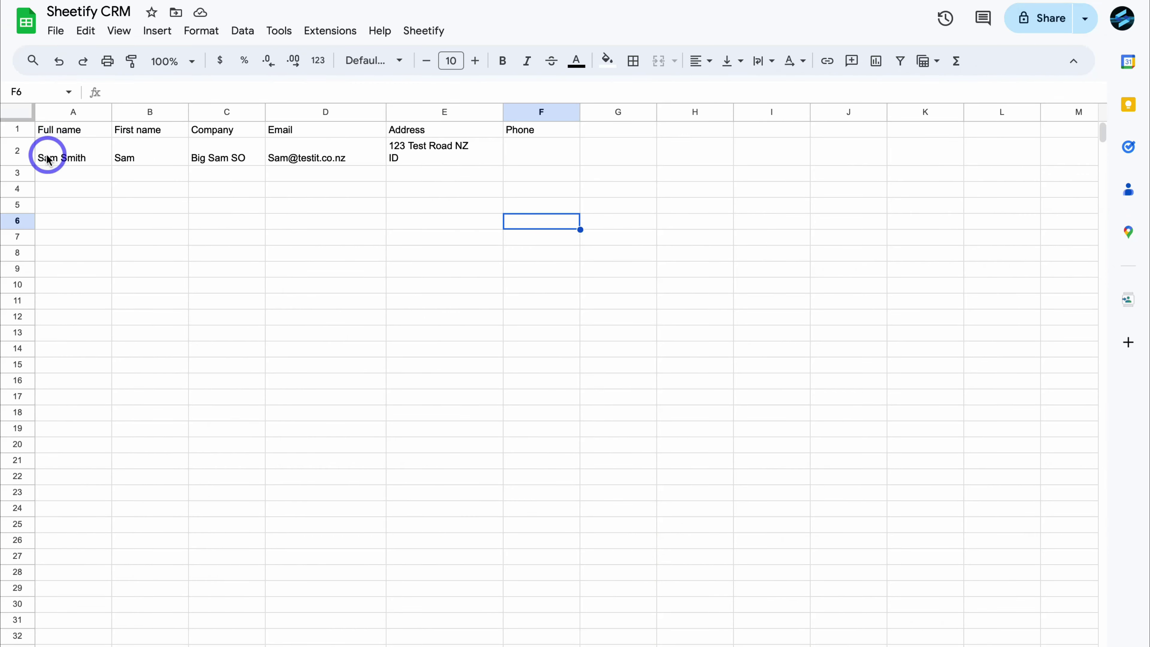
Select and copy cells A2:E2 on the Google Contacts tab.
left_click_drag(46, 157, 532, 156)
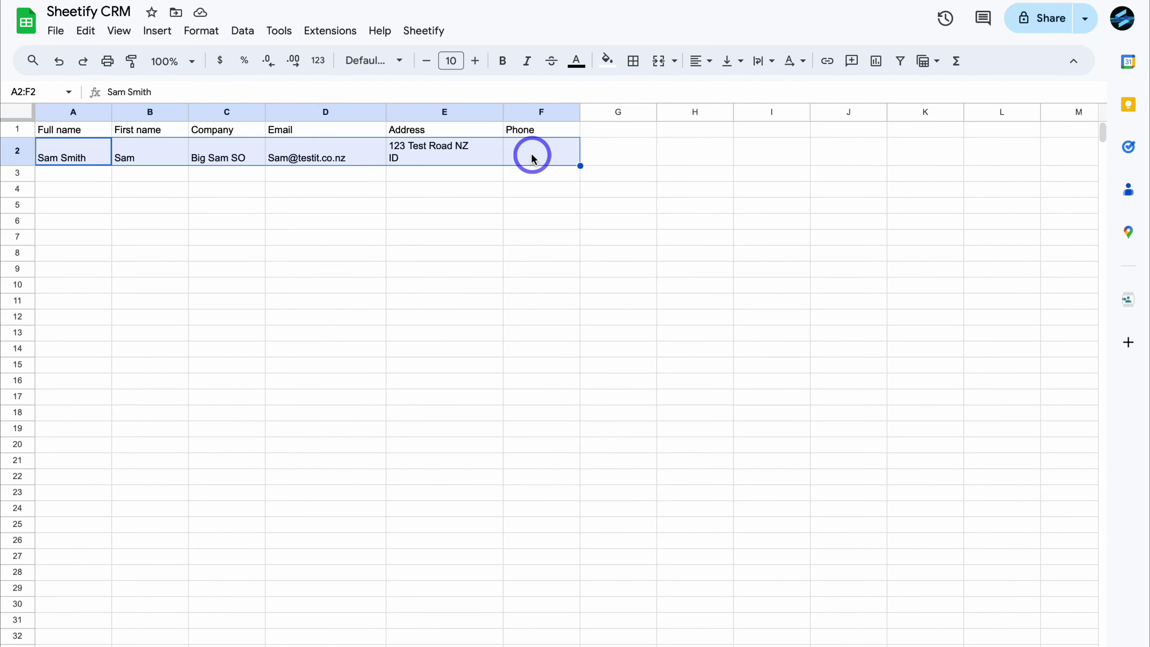
left_click(500, 206)
left_click_drag(61, 154, 436, 164)
key("ctrl+c")
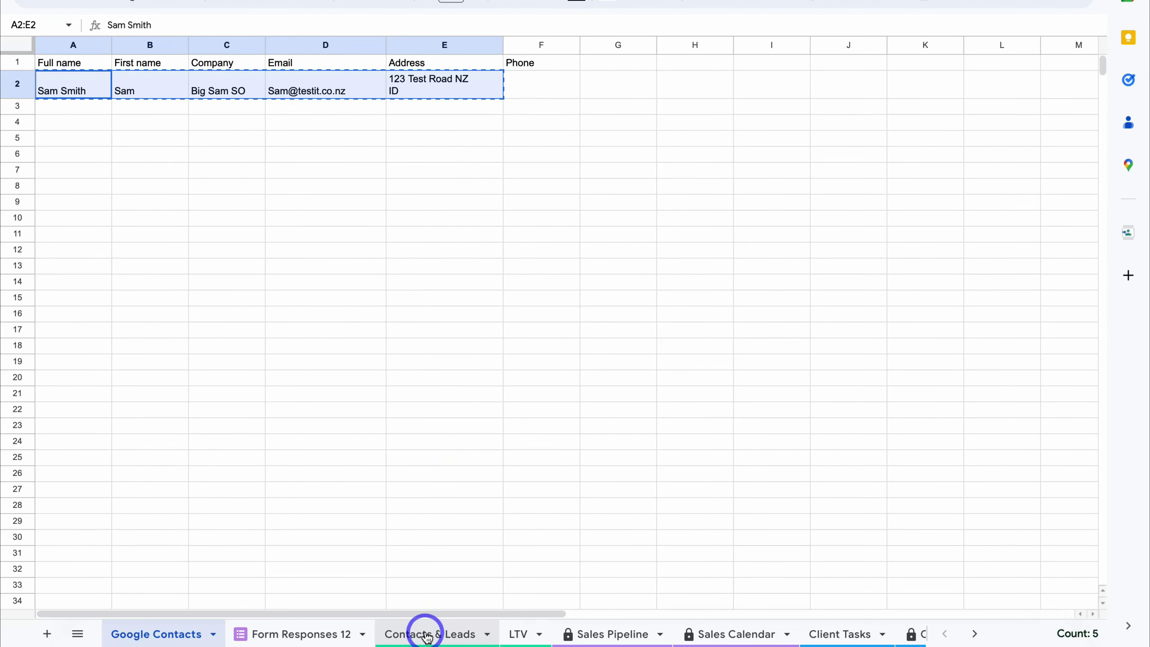
Paste the copied contact as values only into C15 of Contacts & Leads.
left_click(424, 633)
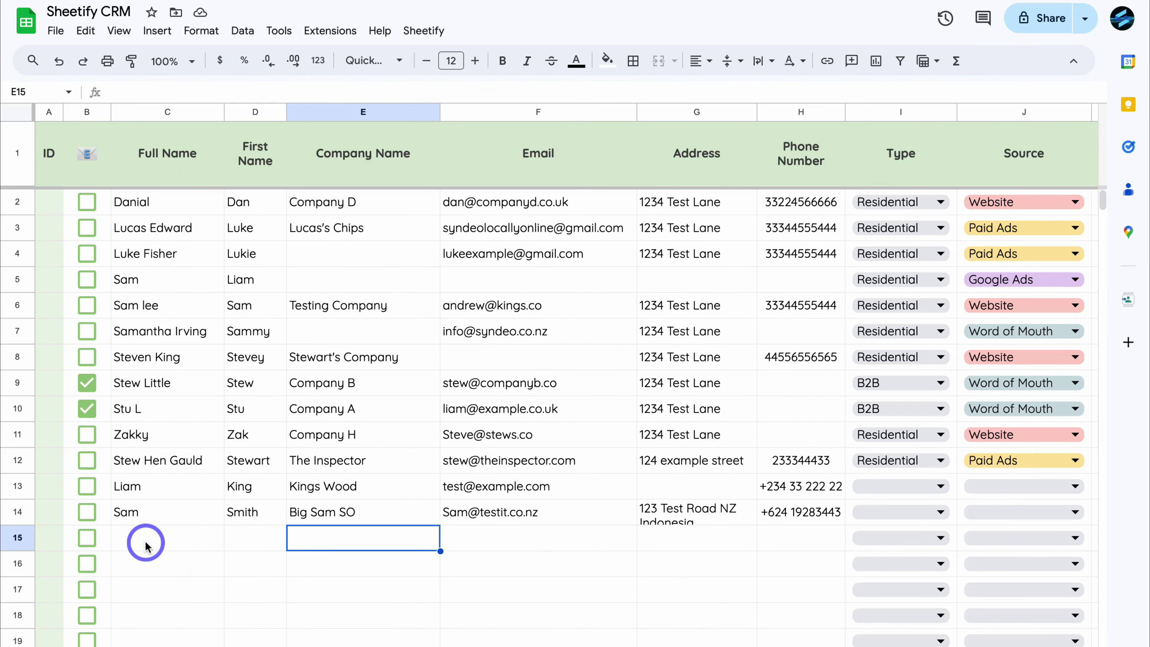
right_click(136, 472)
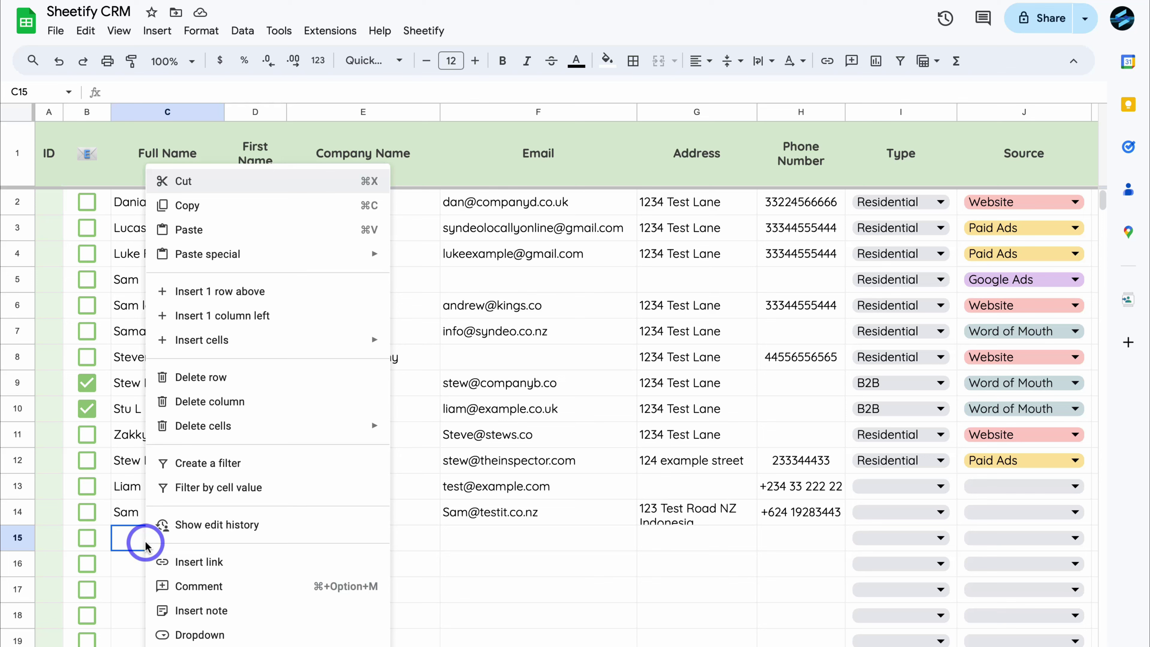
mouse_move(214, 260)
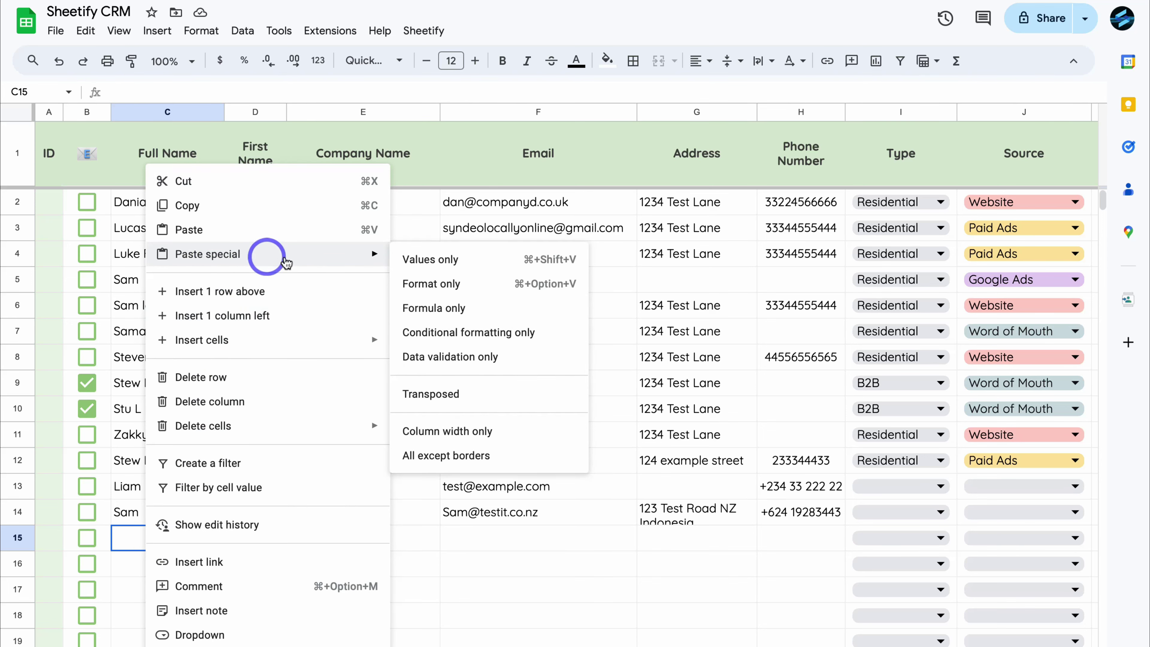
left_click(430, 255)
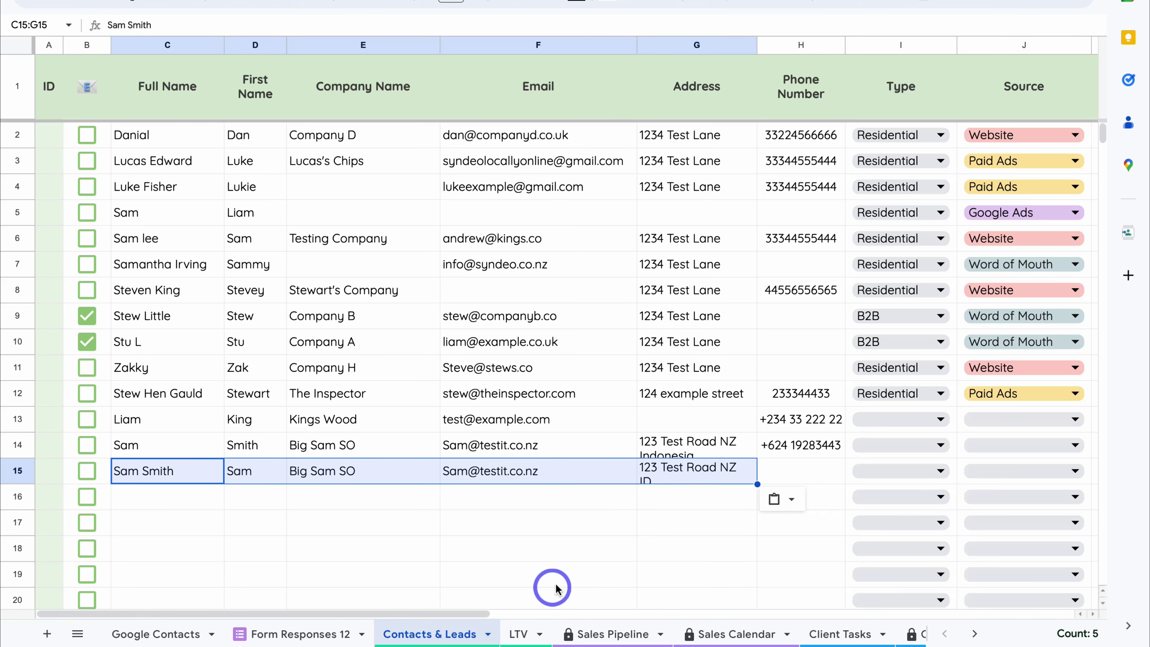
left_click(168, 635)
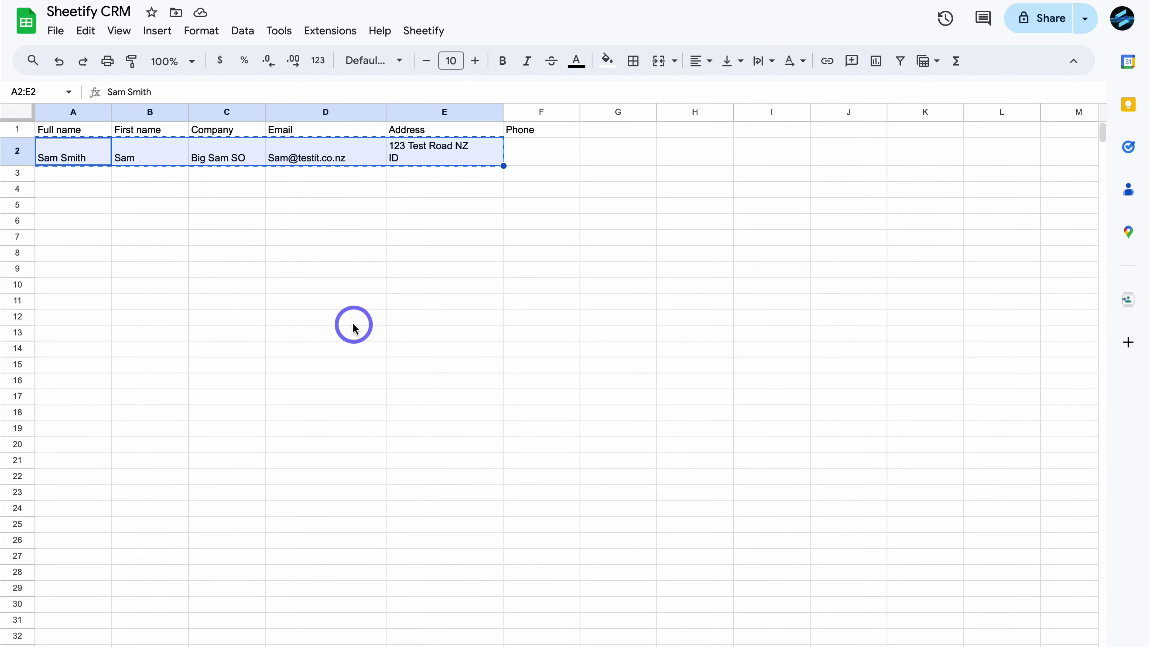
left_click(441, 633)
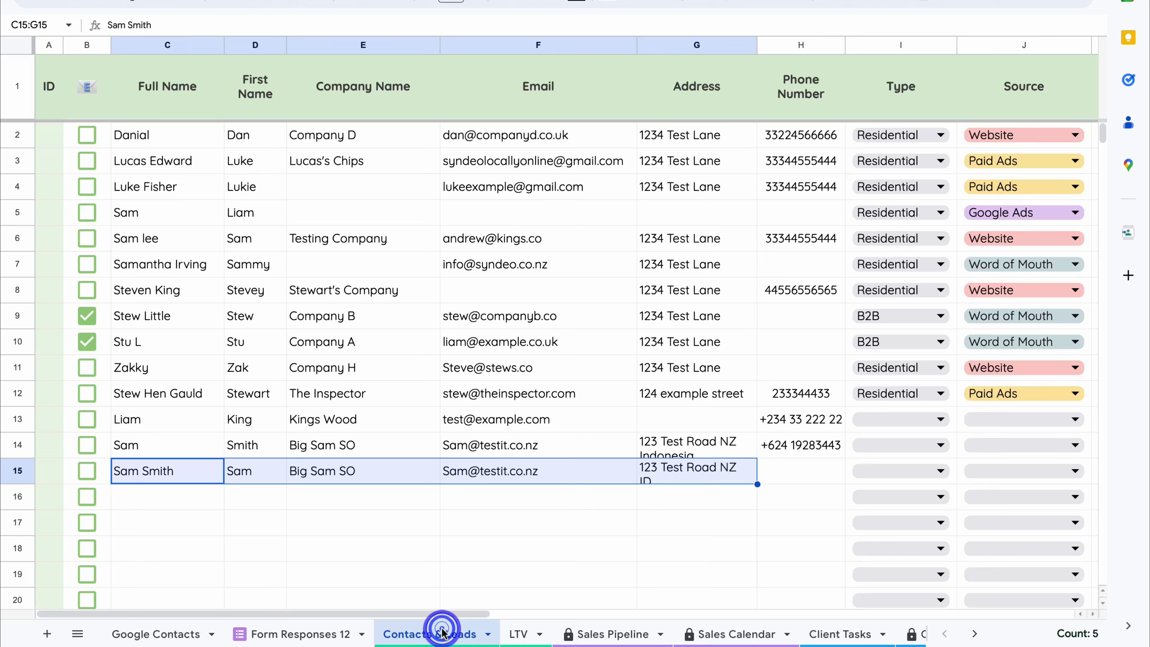
left_click(129, 633)
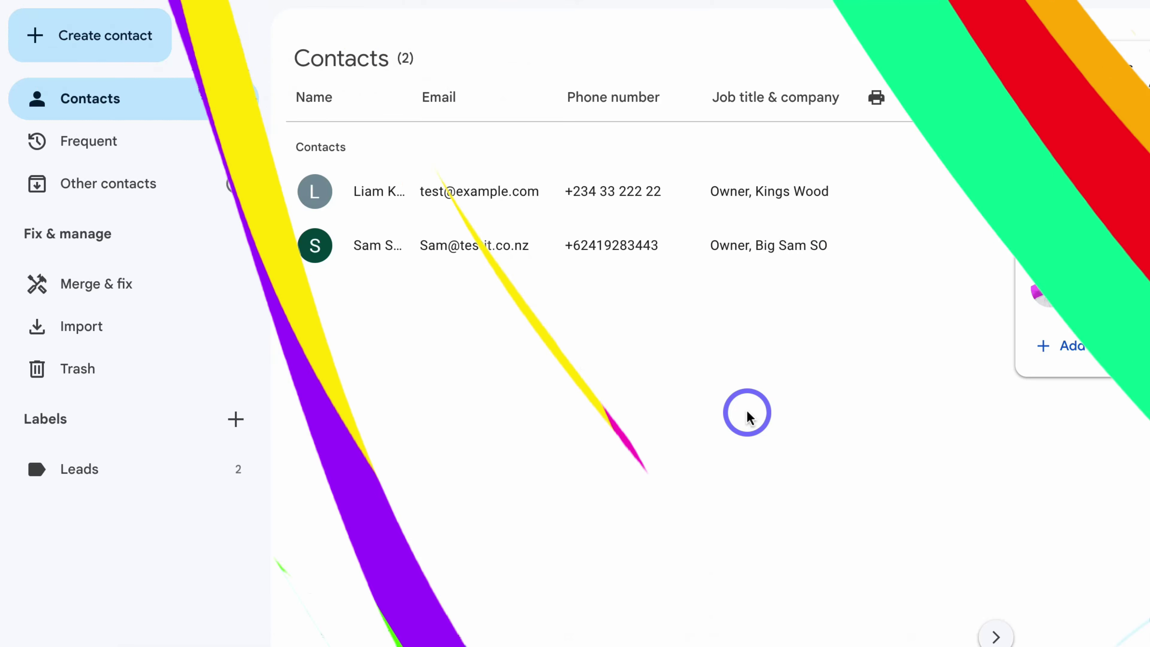
Create and save a single new Google contact for the owner of The Zak & Co.
left_click(105, 49)
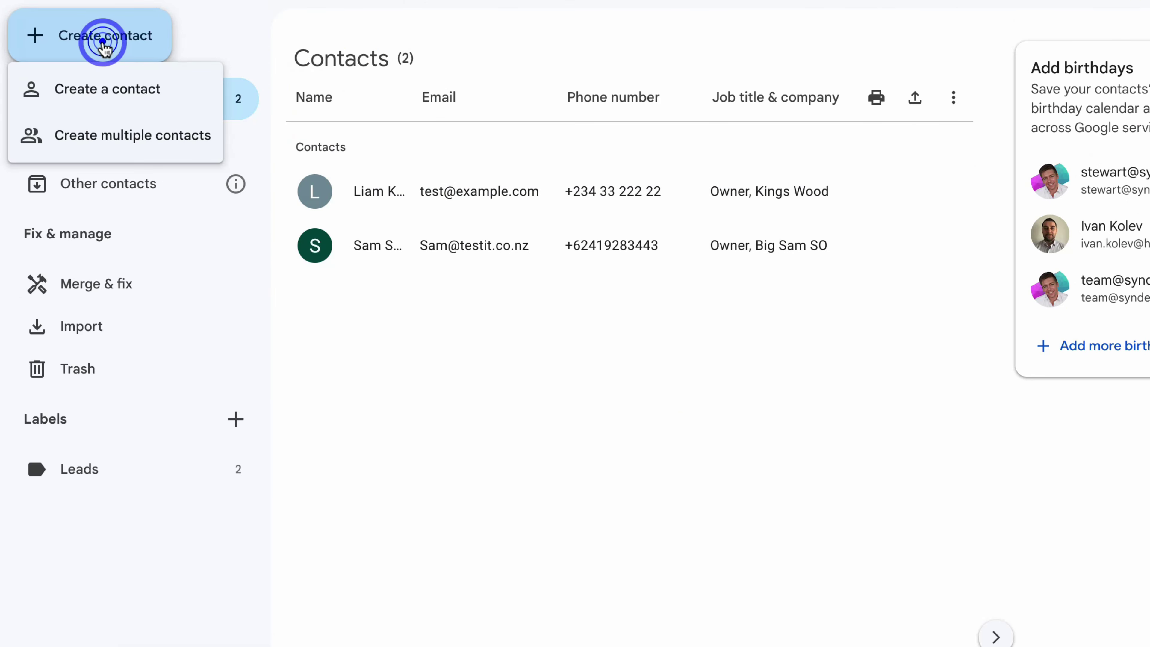
left_click(158, 90)
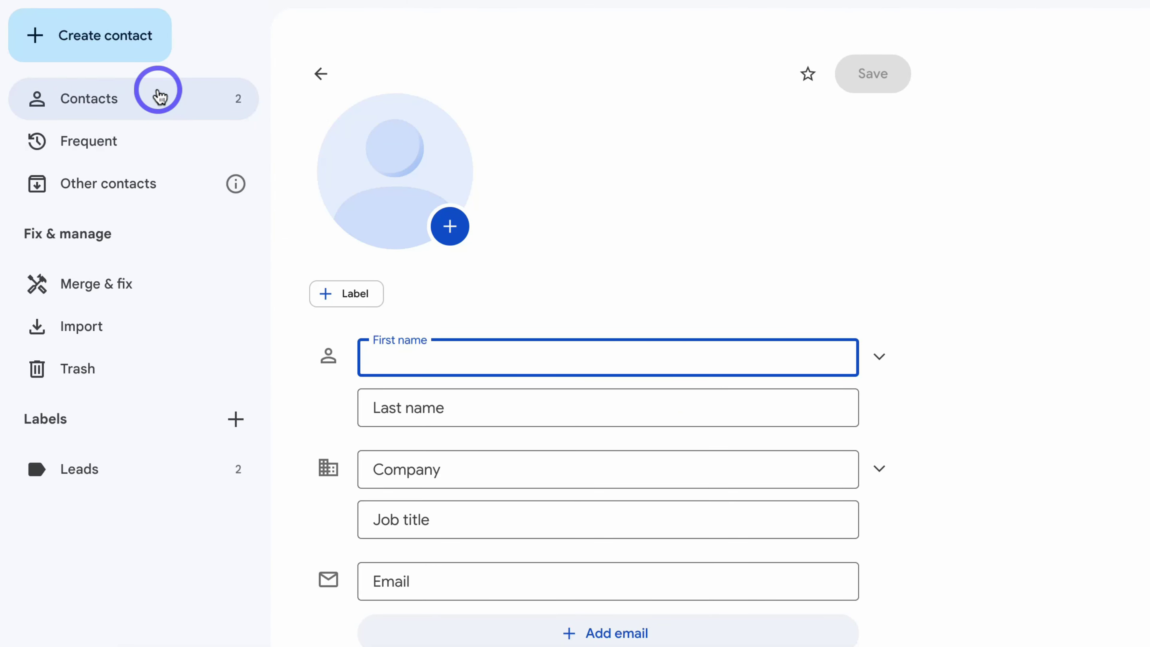
scroll(544, 378, "down", 9)
scroll(545, 381, "up", 8)
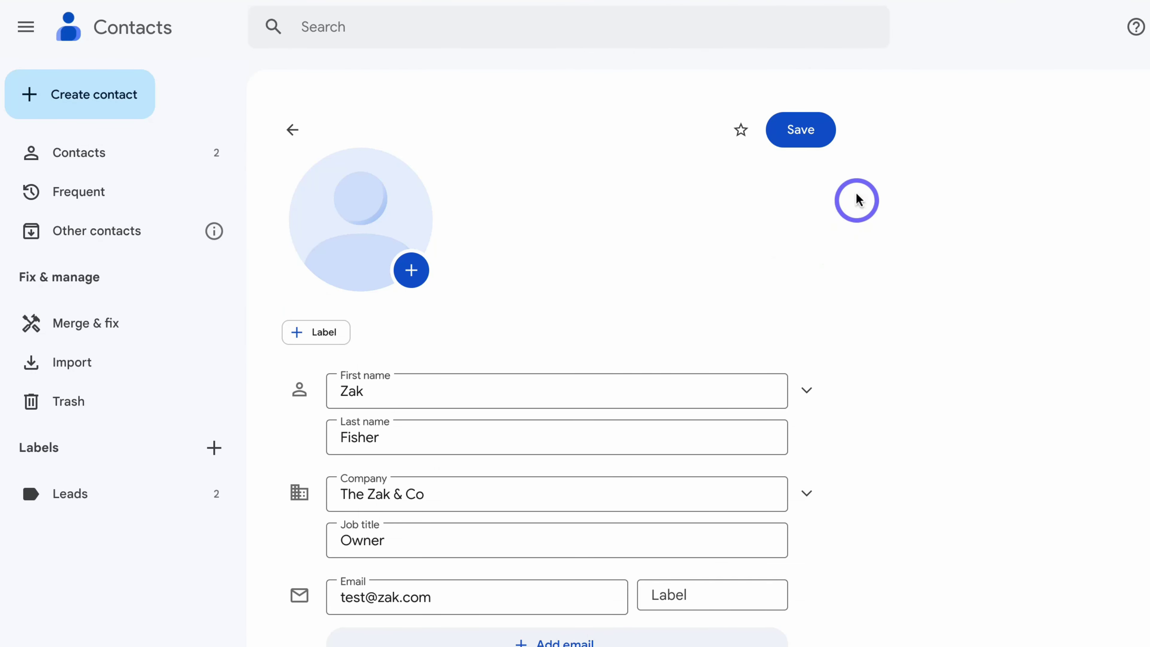
left_click(800, 132)
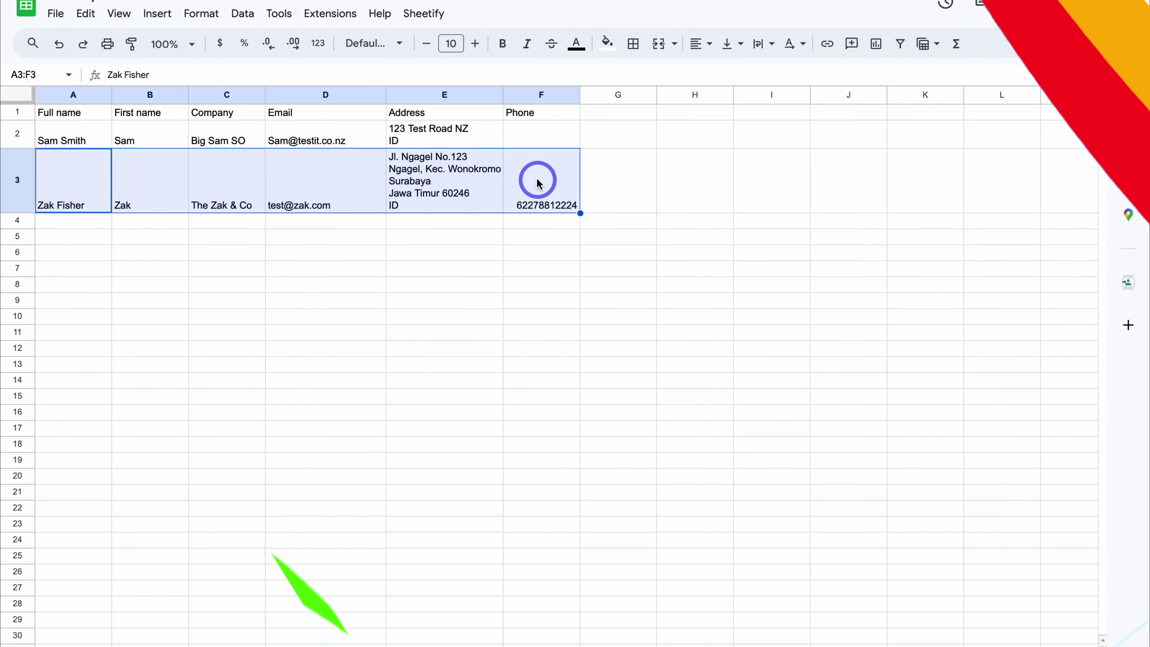
Copy row 3 of Google Contacts and paste its values only into C16 of Contacts & Leads.
right_click(537, 181)
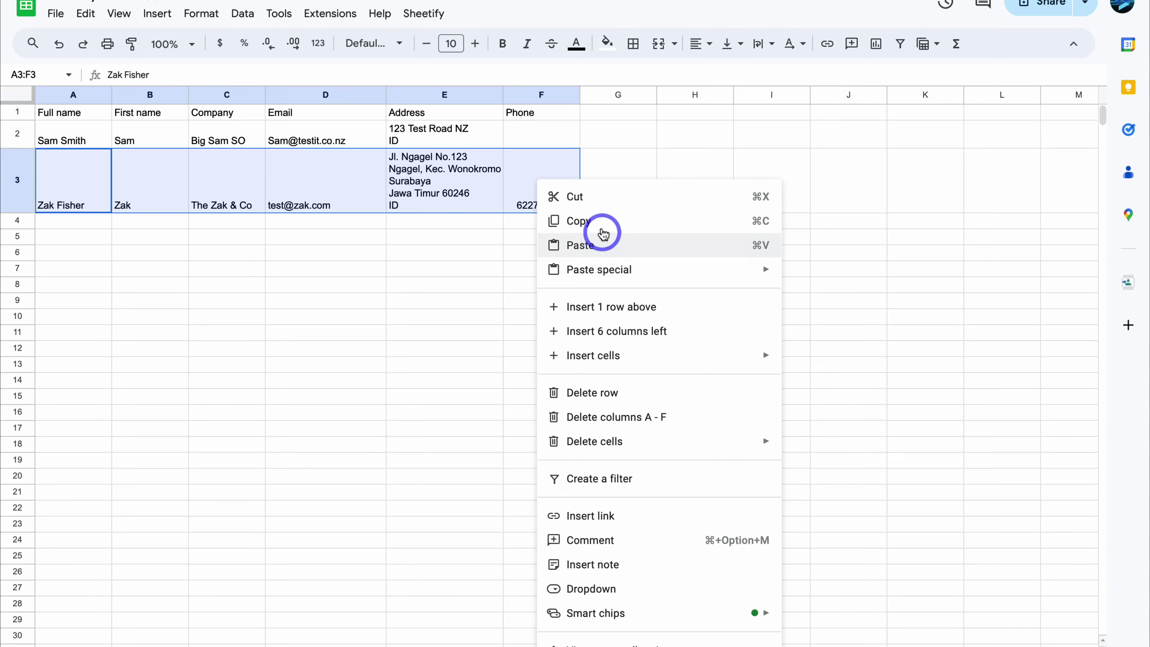
left_click(571, 223)
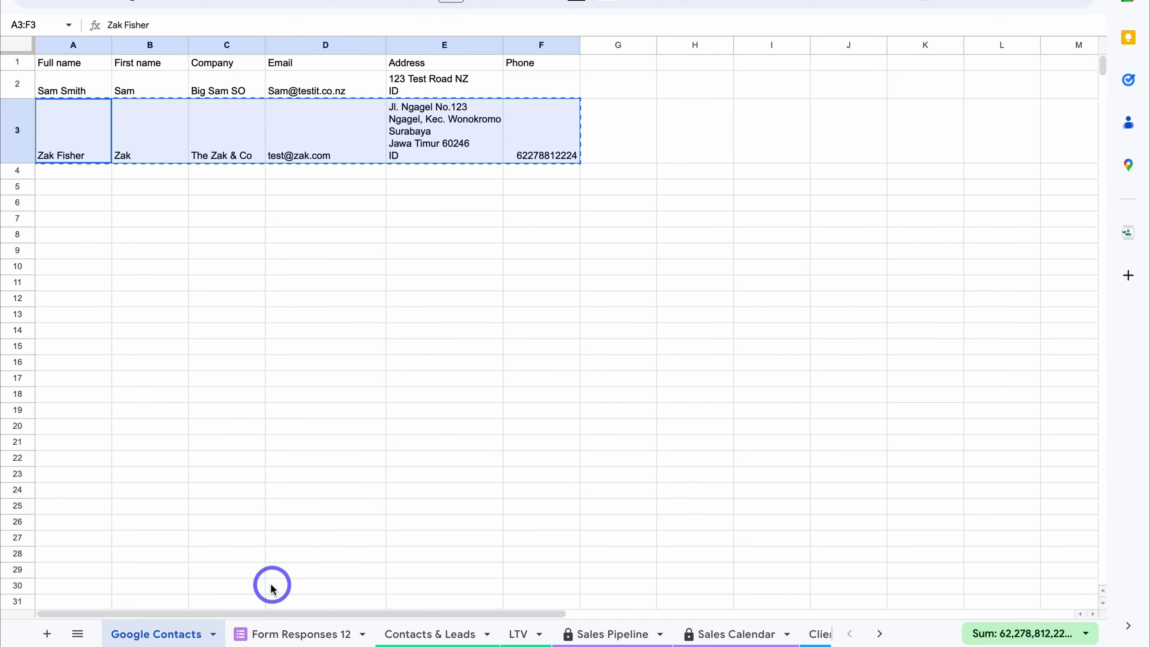
left_click(453, 646)
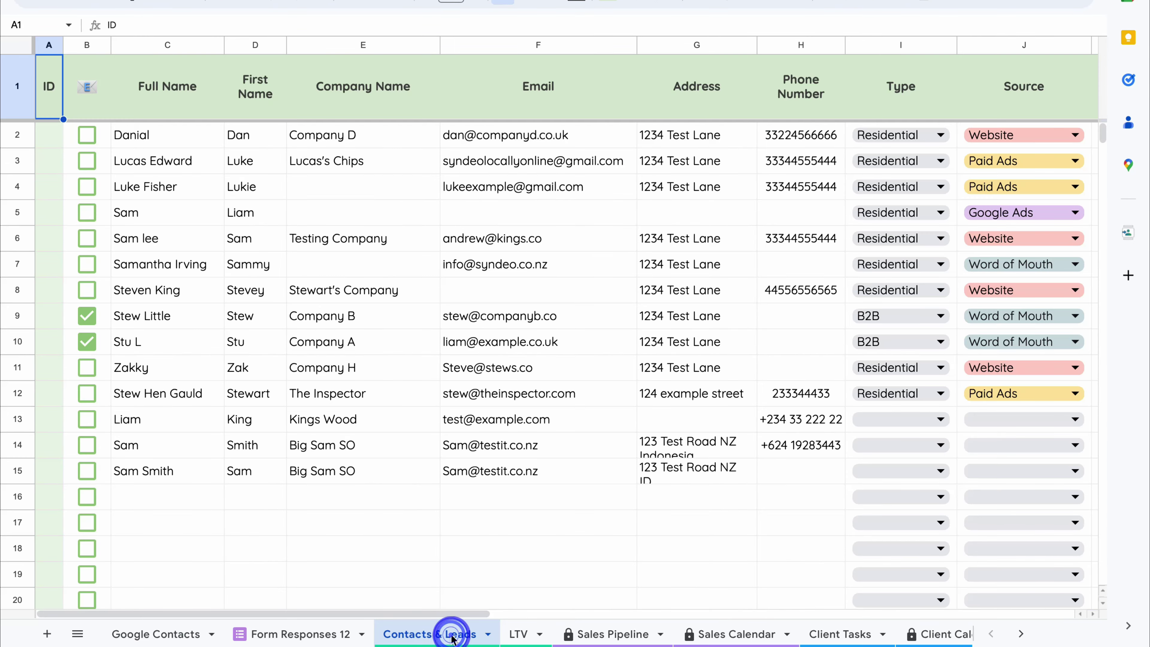
left_click(175, 502)
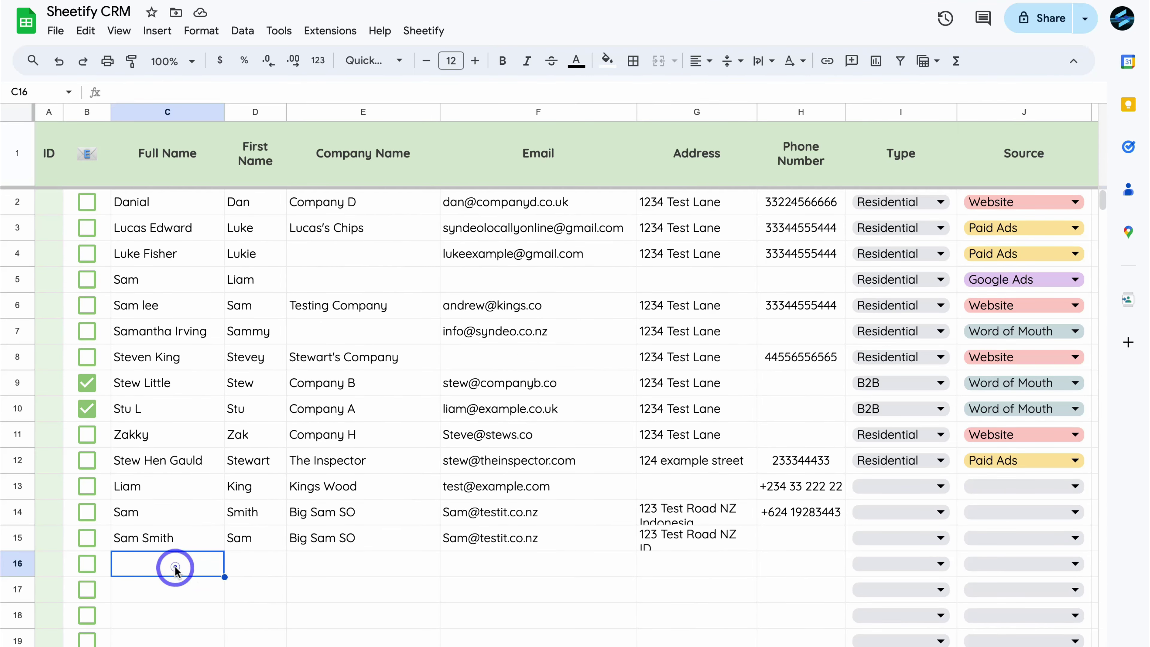
right_click(175, 569)
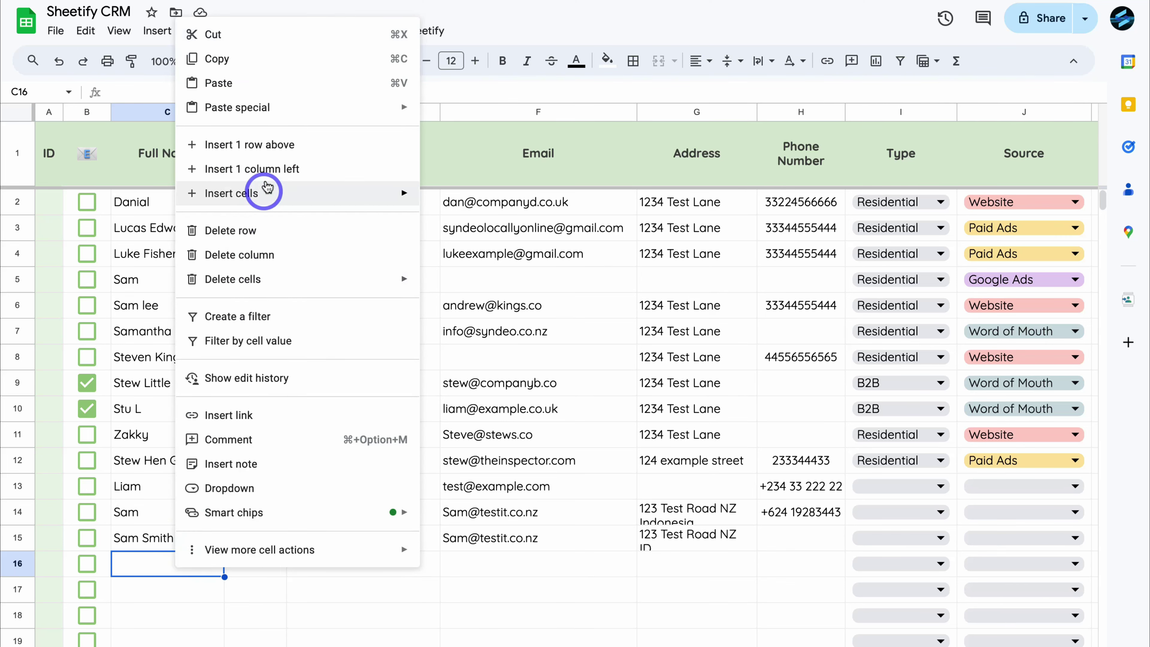
mouse_move(275, 108)
left_click(513, 113)
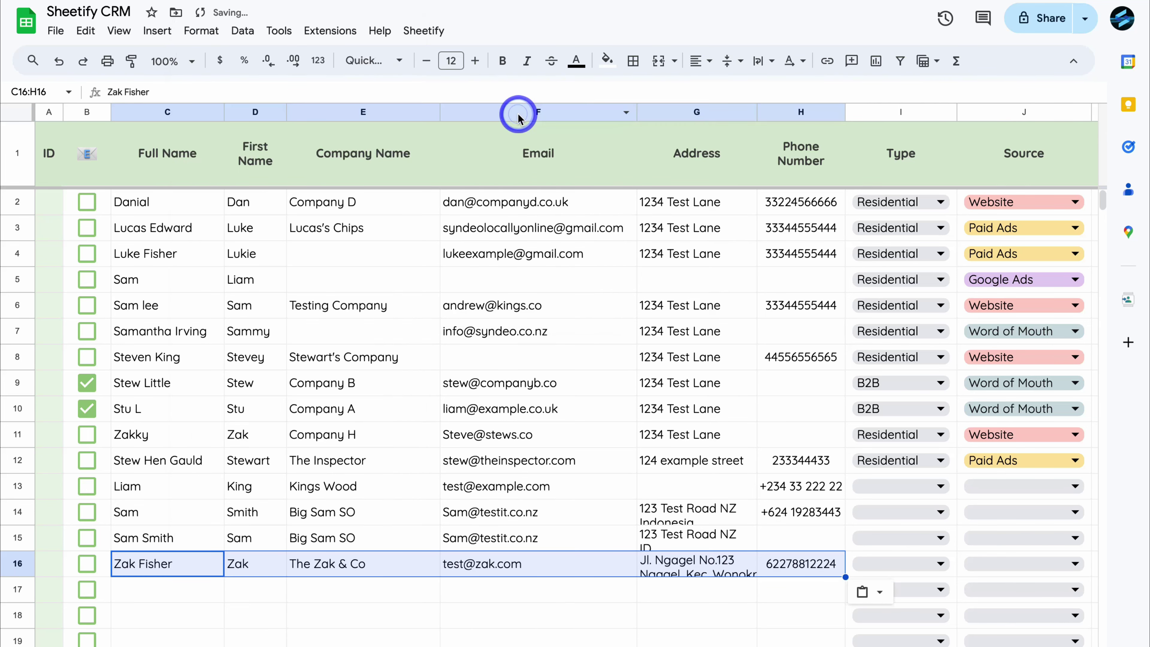